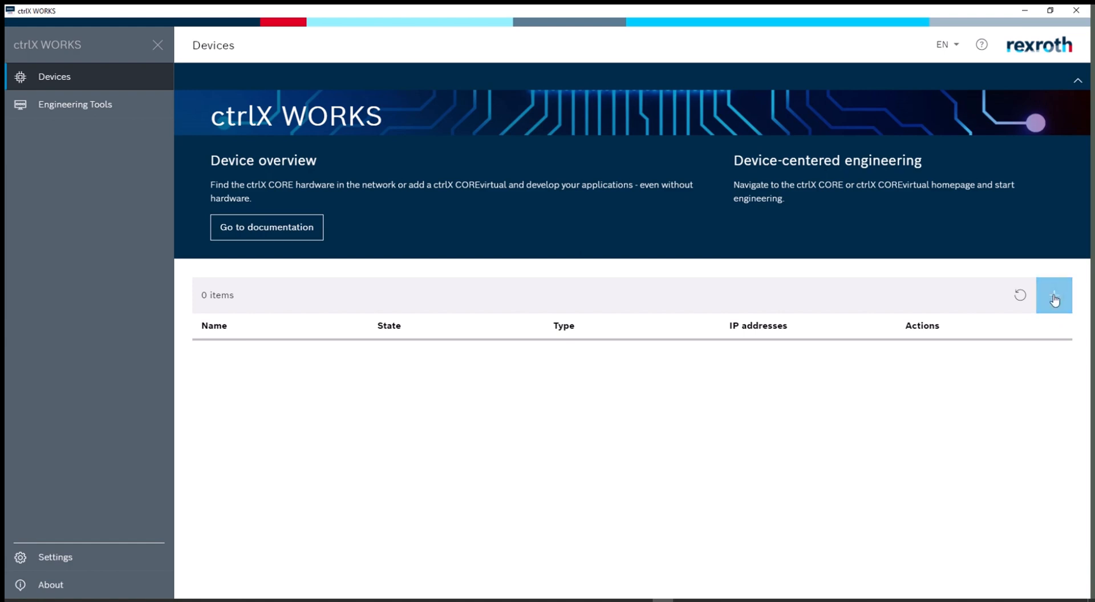
Step: Add a new ctrlX COREvirtual named AS-Demo-PLC and dismiss the activation server notification
left_click(1054, 296)
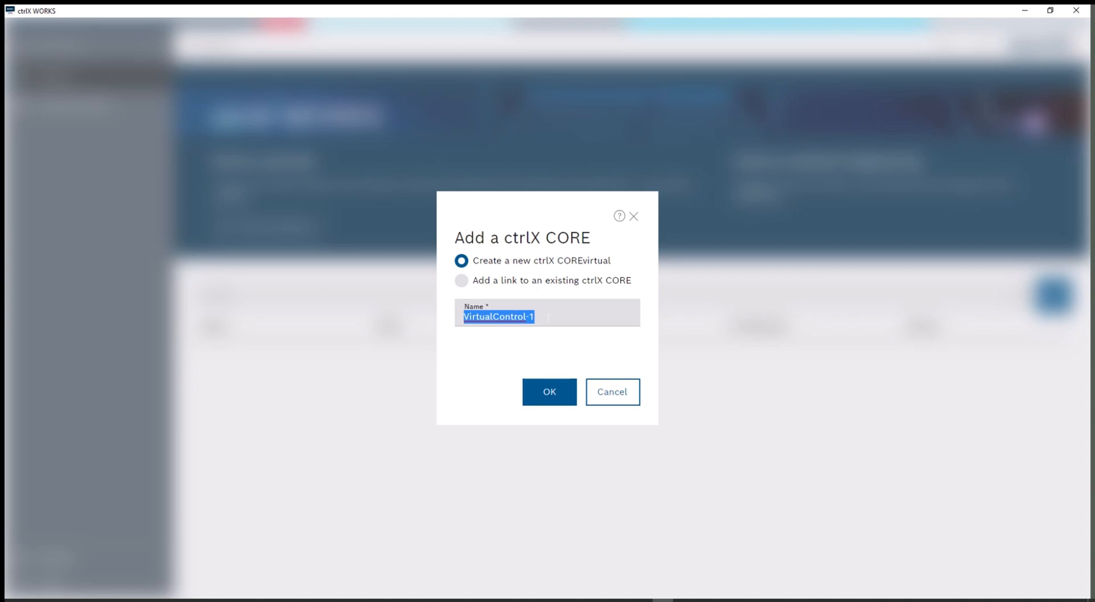
type("AS")
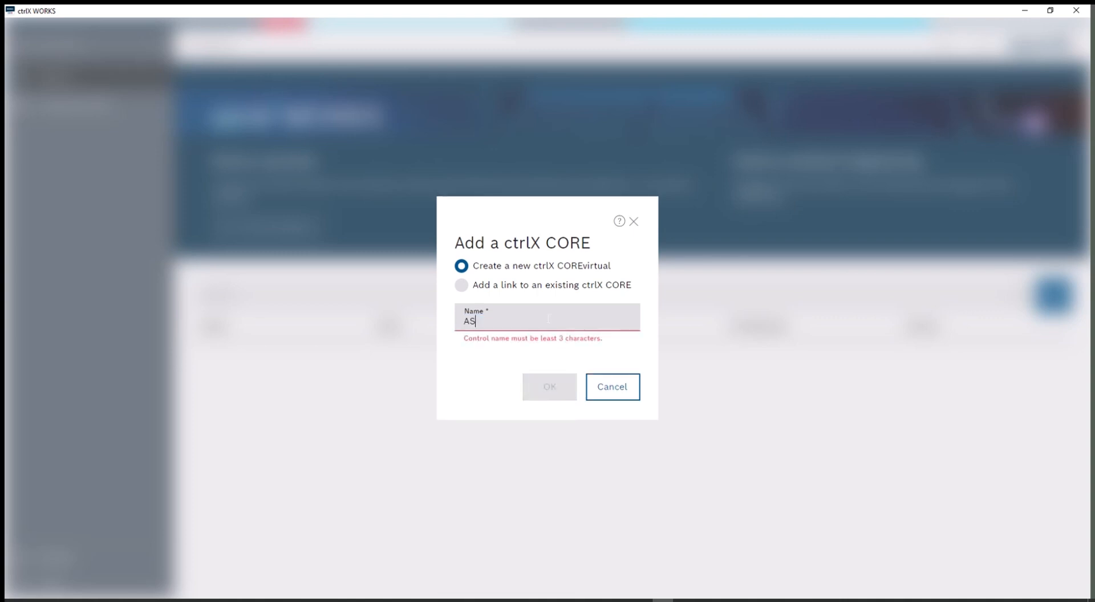
type("-De")
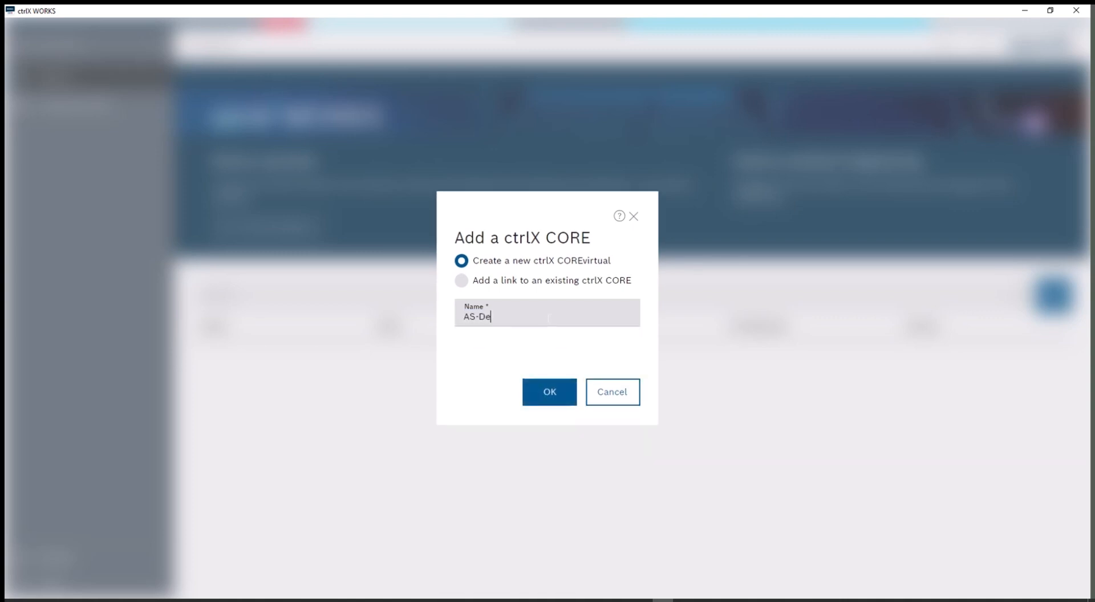
type("mo-PLC")
left_click(558, 398)
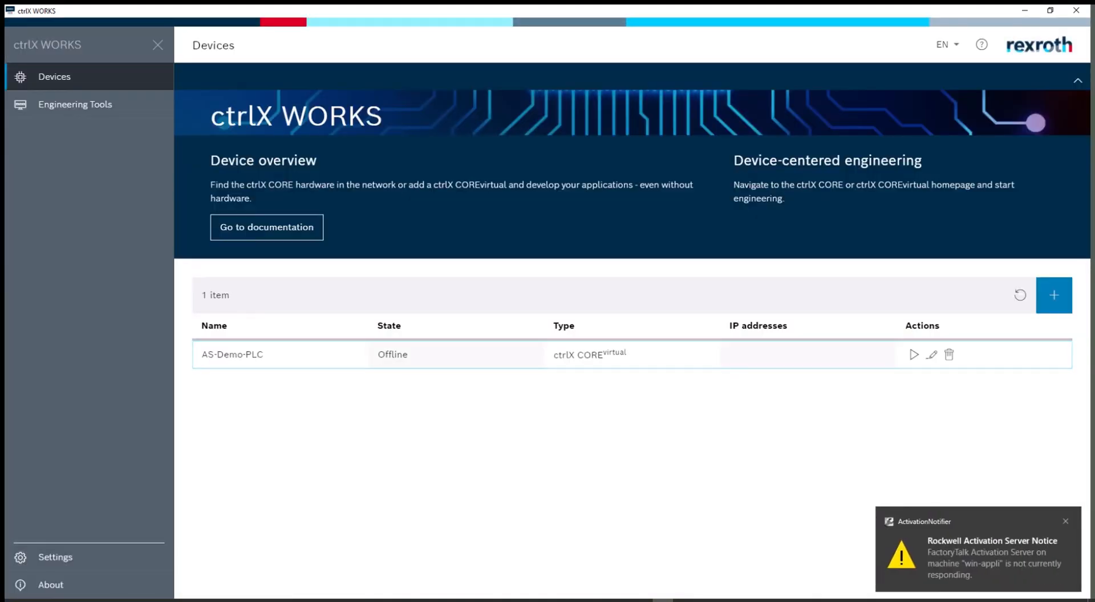
left_click(1066, 522)
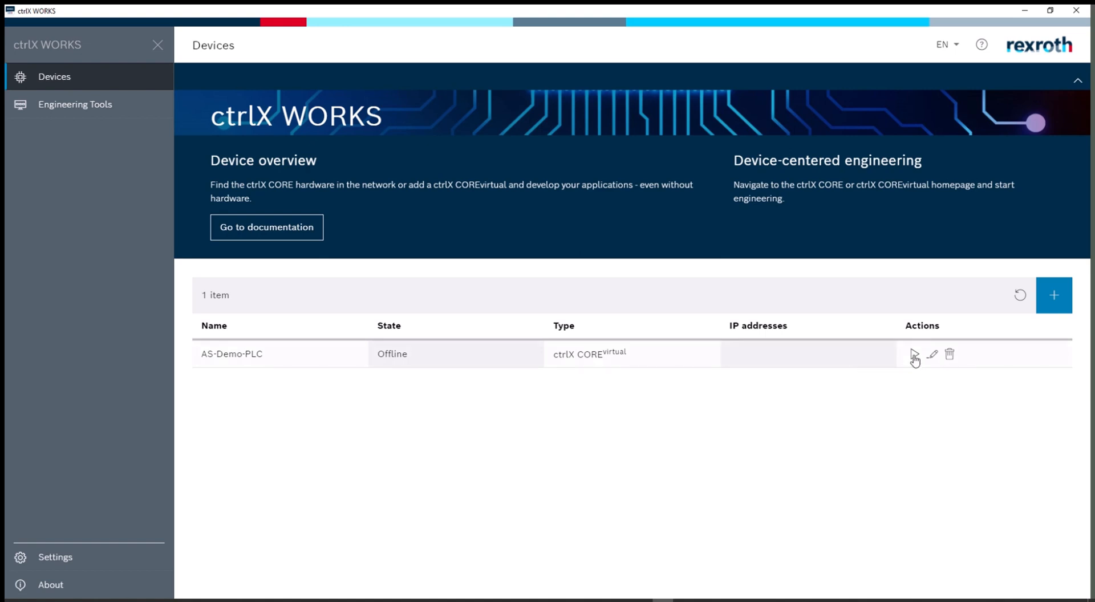
Step: Boot AS-Demo-PLC and log in with the username and password, accepting the Terms of Use
left_click(915, 356)
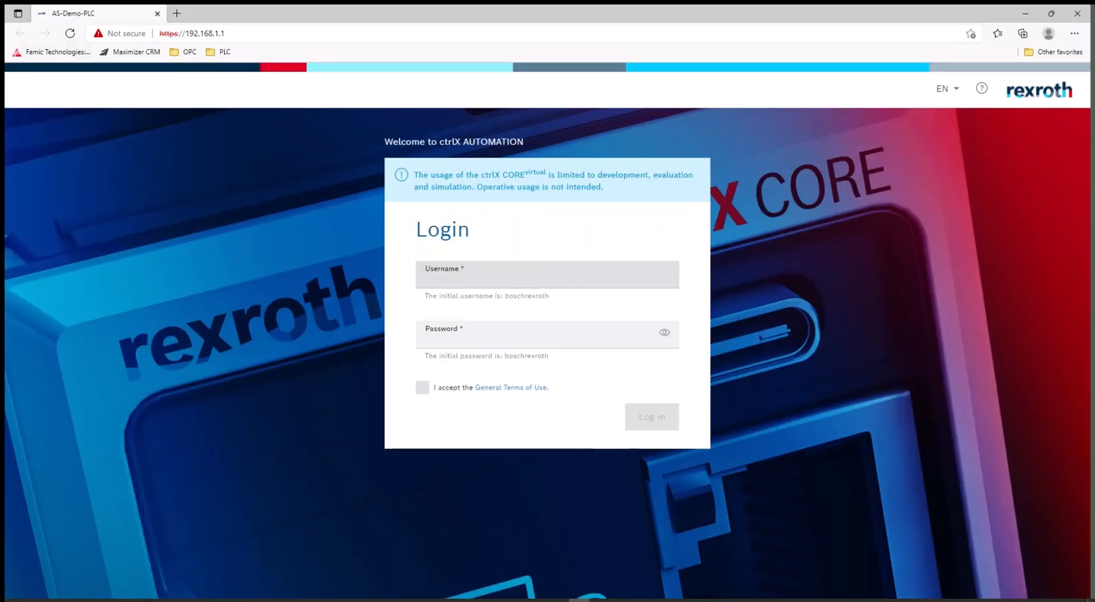
left_click(478, 280)
type("bos")
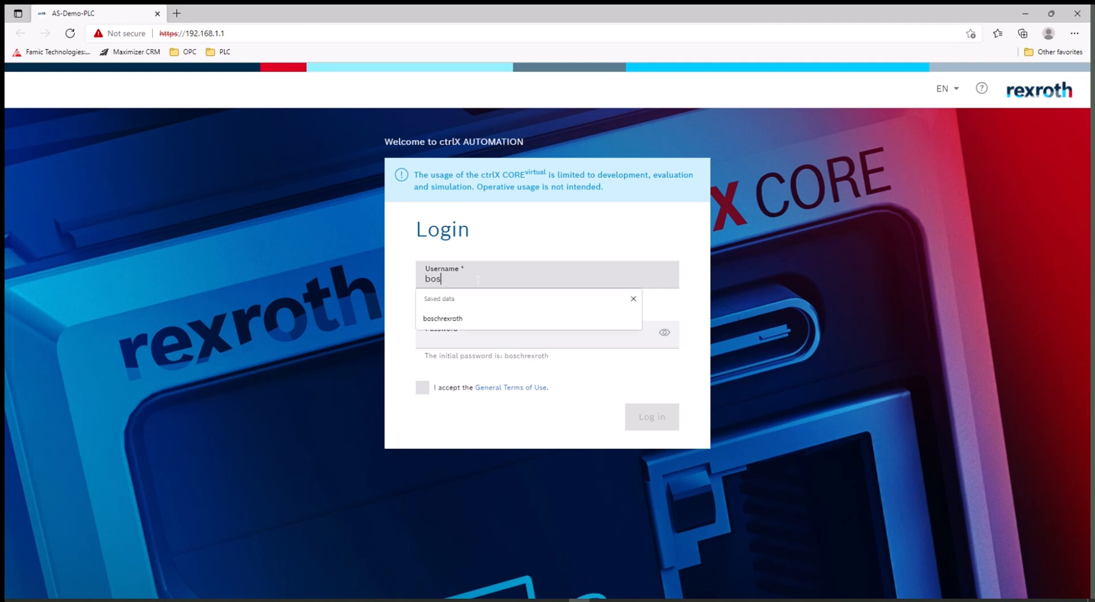
type("chrexroth")
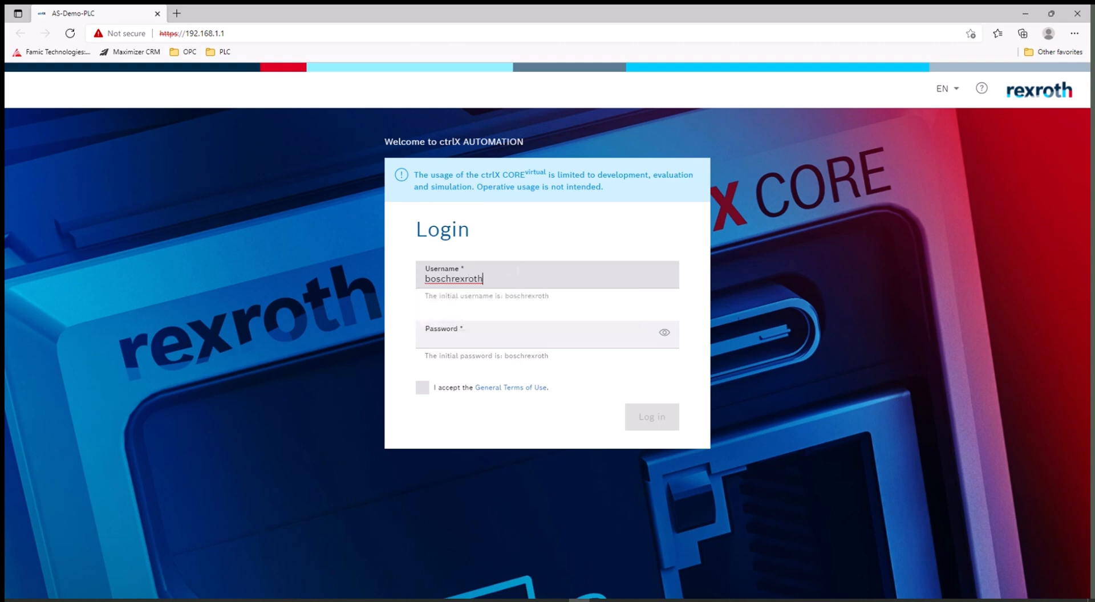
key("ctrl+a")
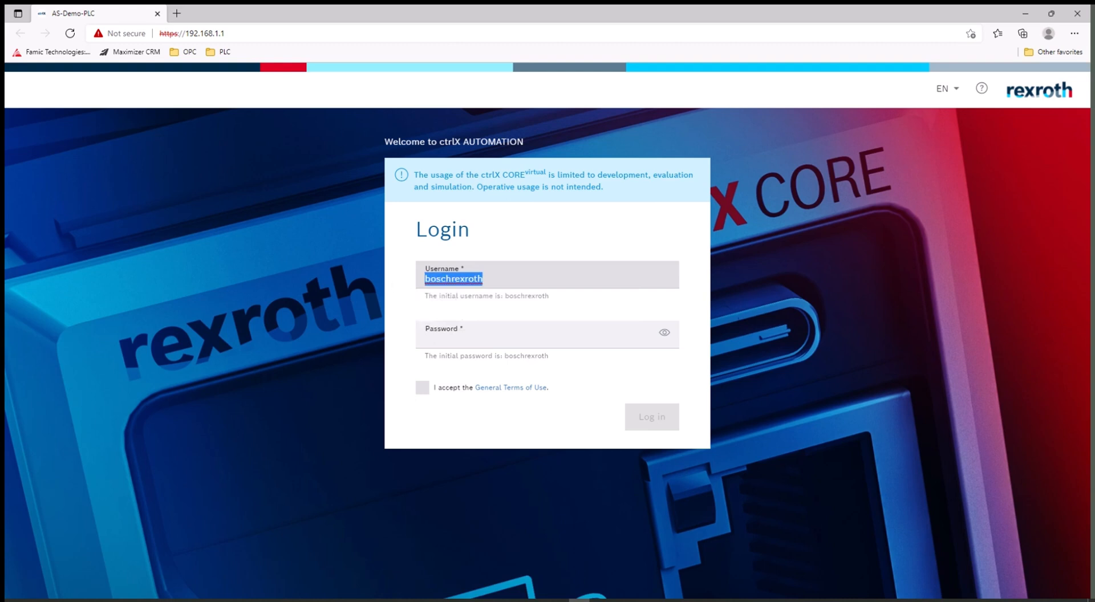
left_click(451, 341)
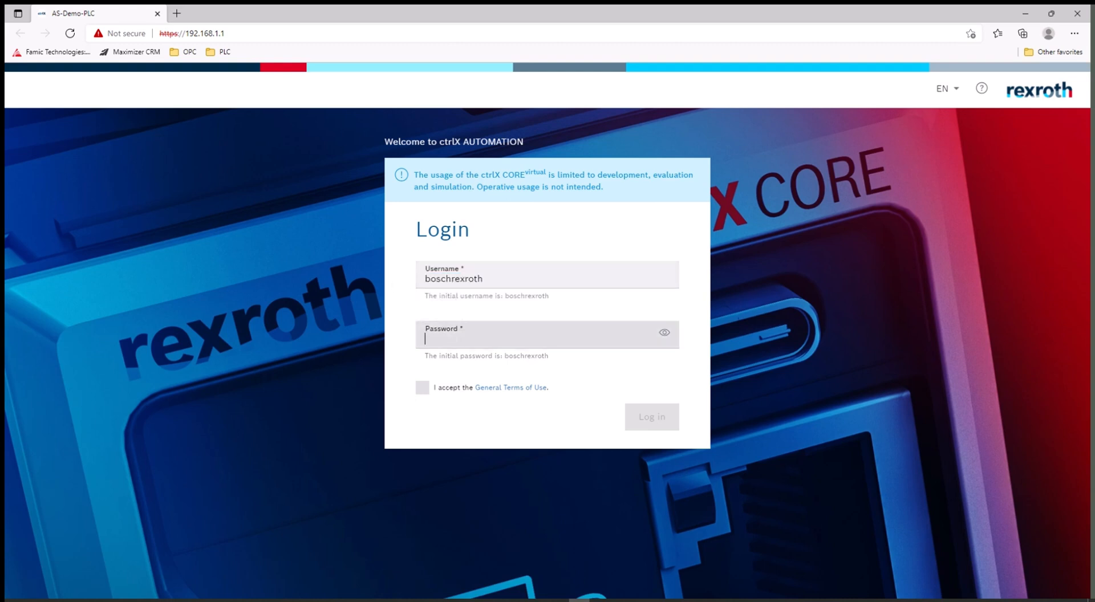
key("ctrl+v")
left_click(422, 389)
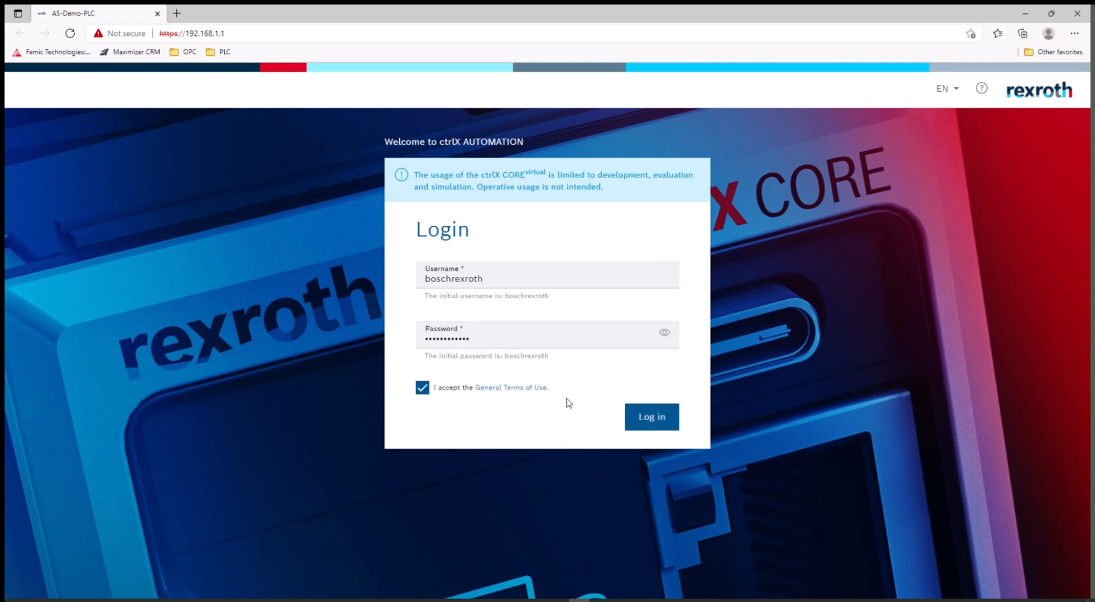
left_click(645, 421)
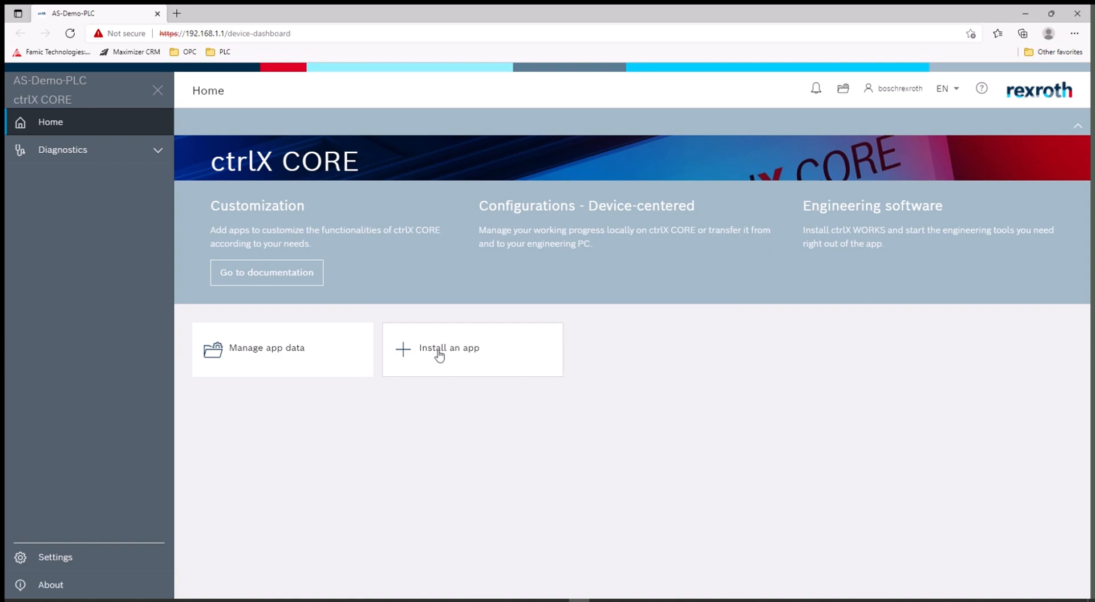
Step: On the Apps page, switch the control to Service mode and choose Install from file
left_click(439, 355)
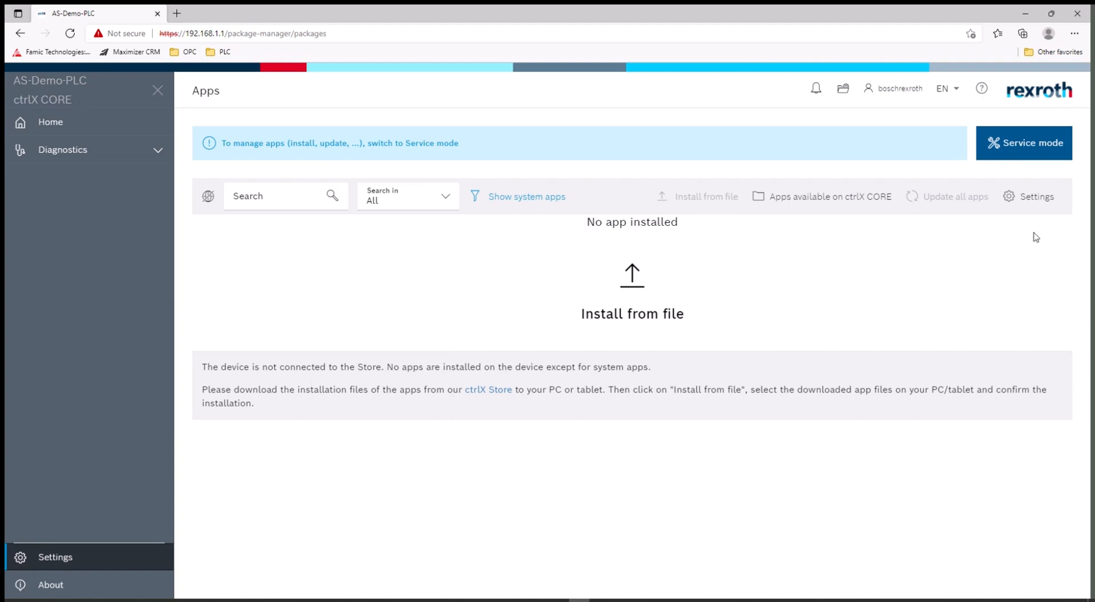
left_click(1025, 149)
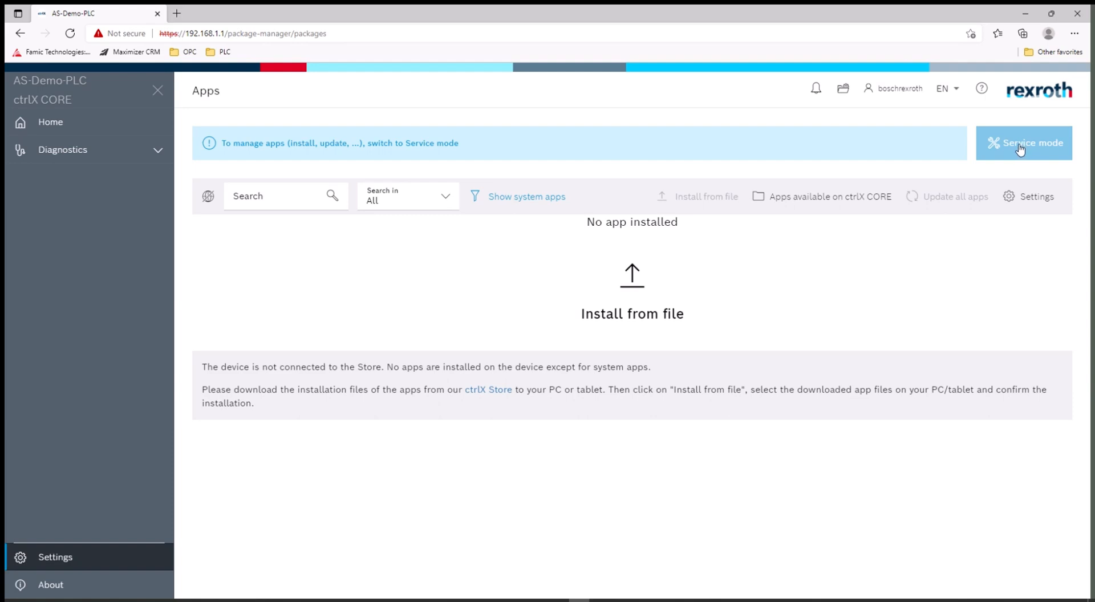
left_click(1022, 147)
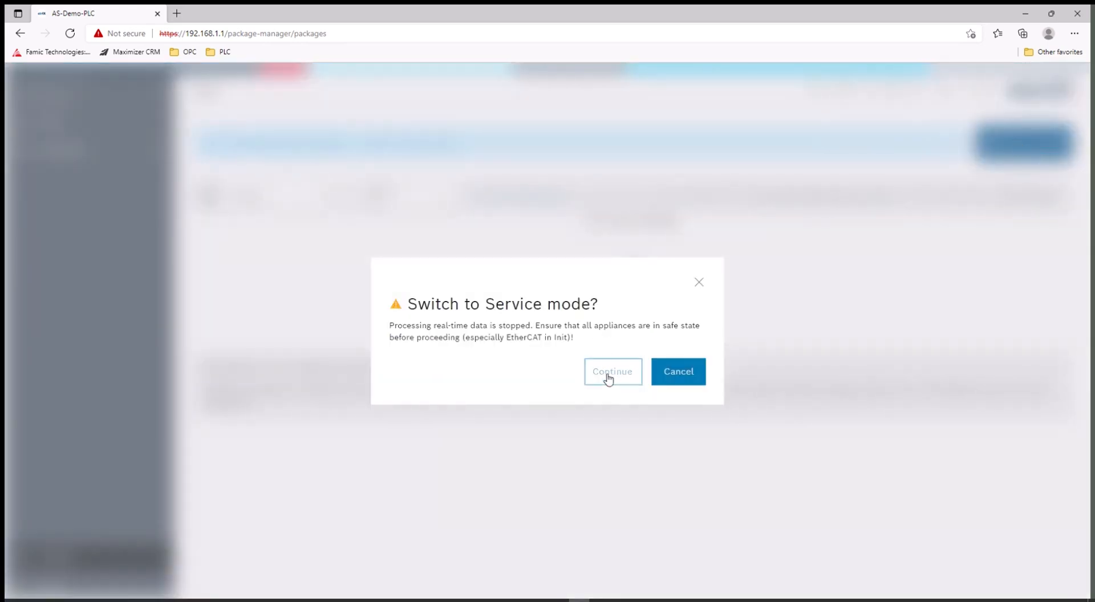
left_click(606, 377)
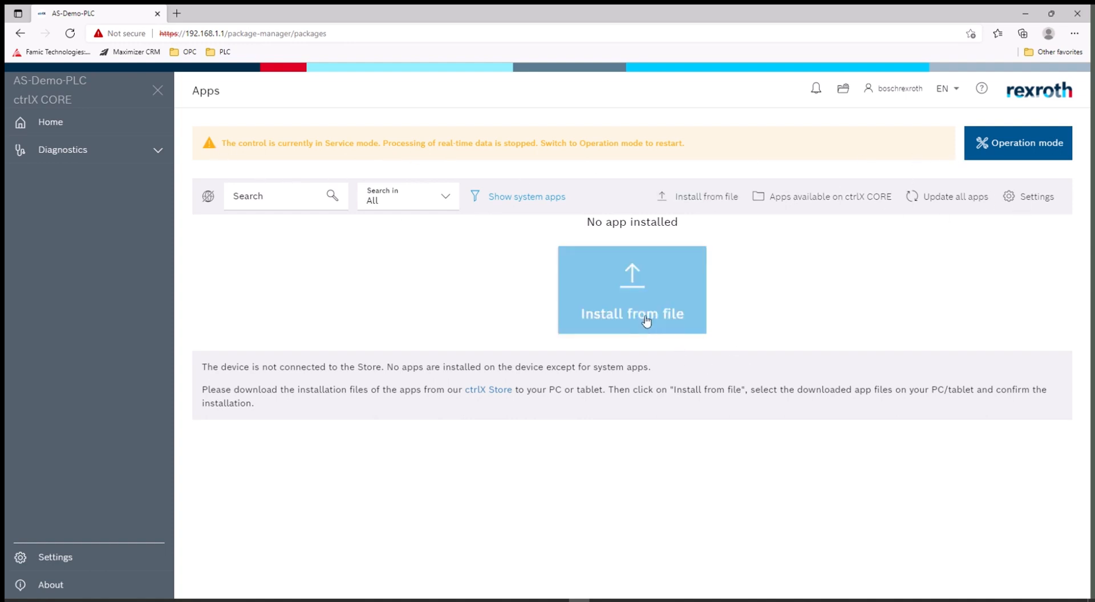
left_click(635, 298)
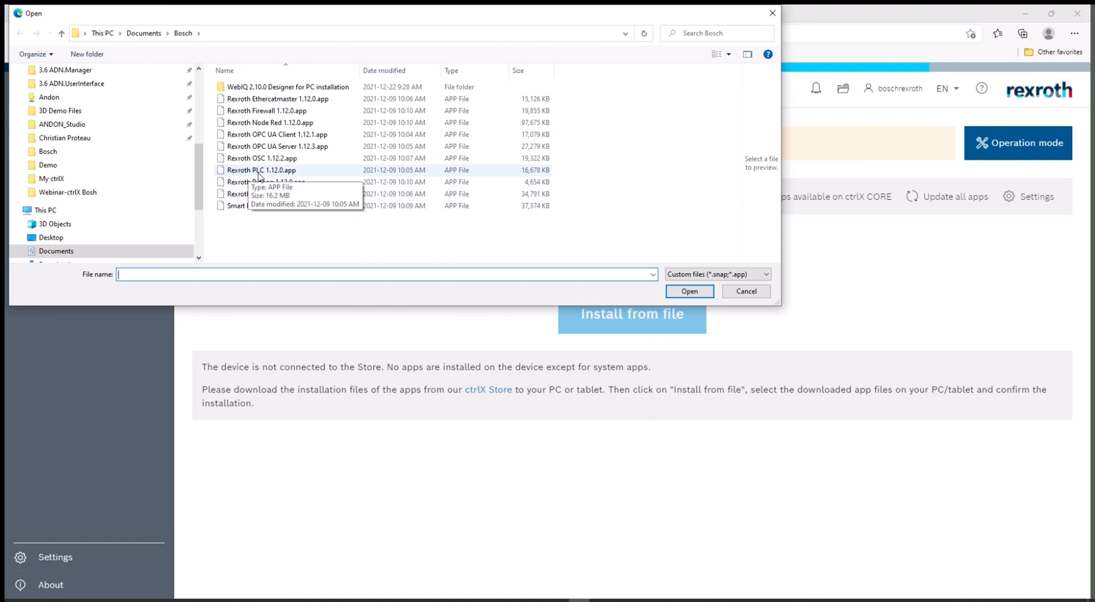
Step: Install the Rexroth PLC 1.12.0 and Rexroth OPC UA Server 1.12.3 app files
left_click(255, 174)
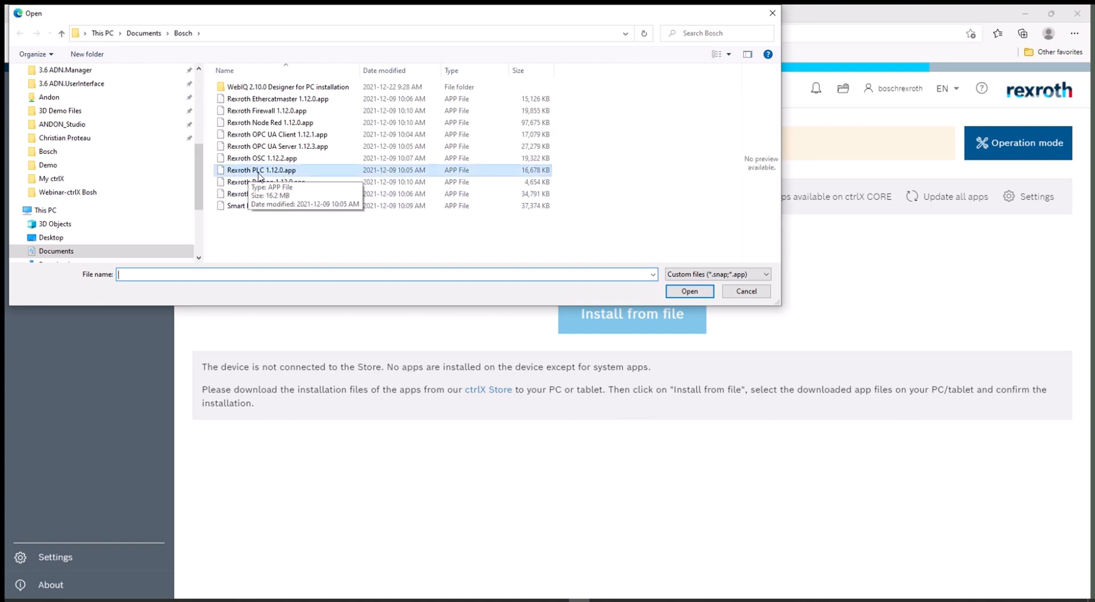
left_click(699, 292)
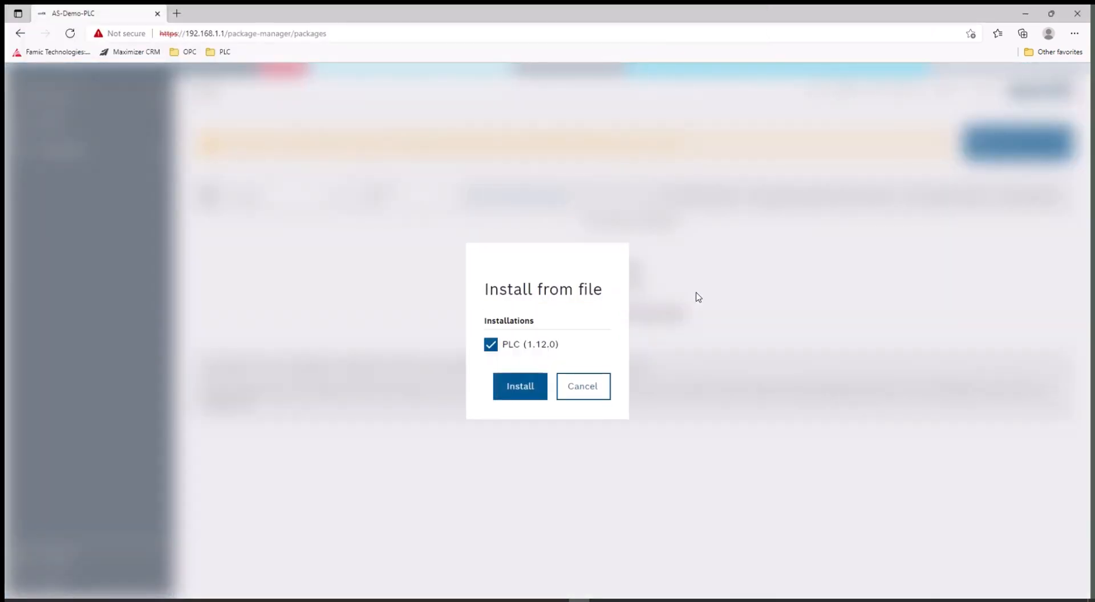
left_click(521, 397)
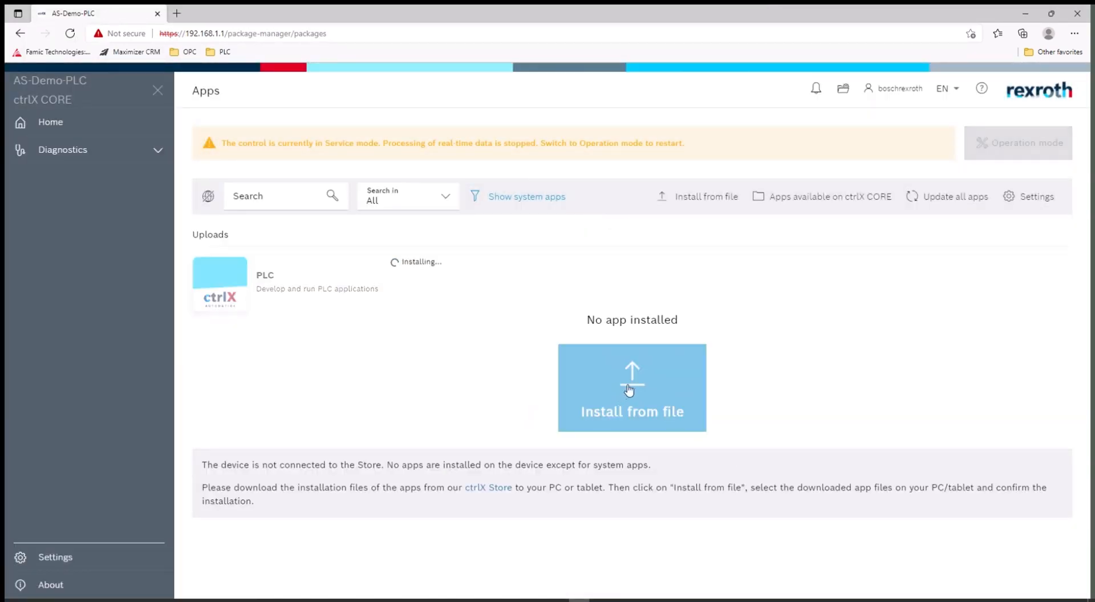
left_click(627, 385)
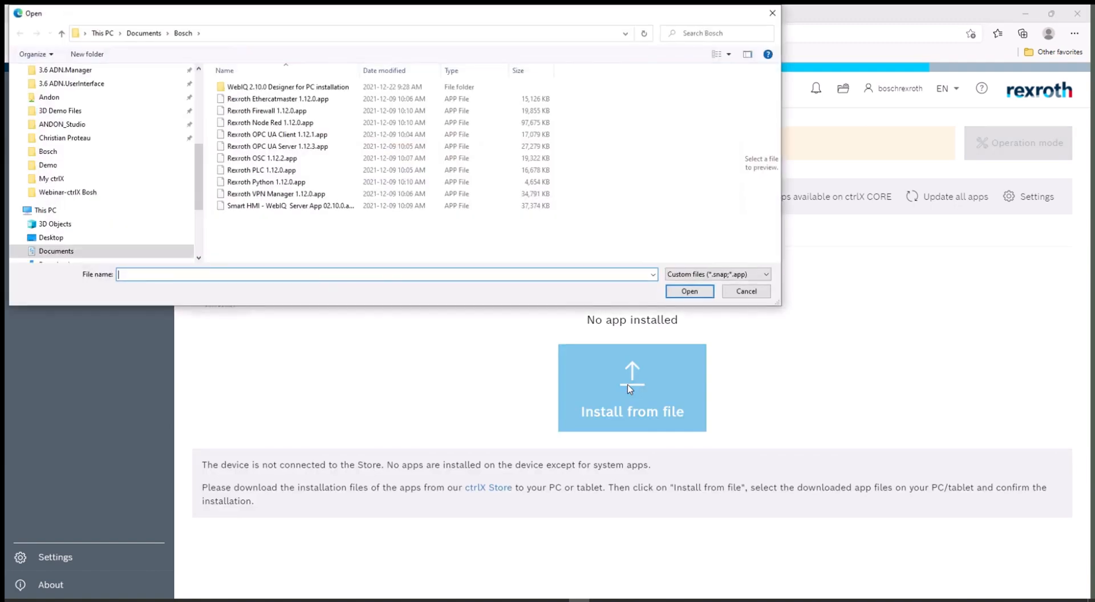
left_click(258, 150)
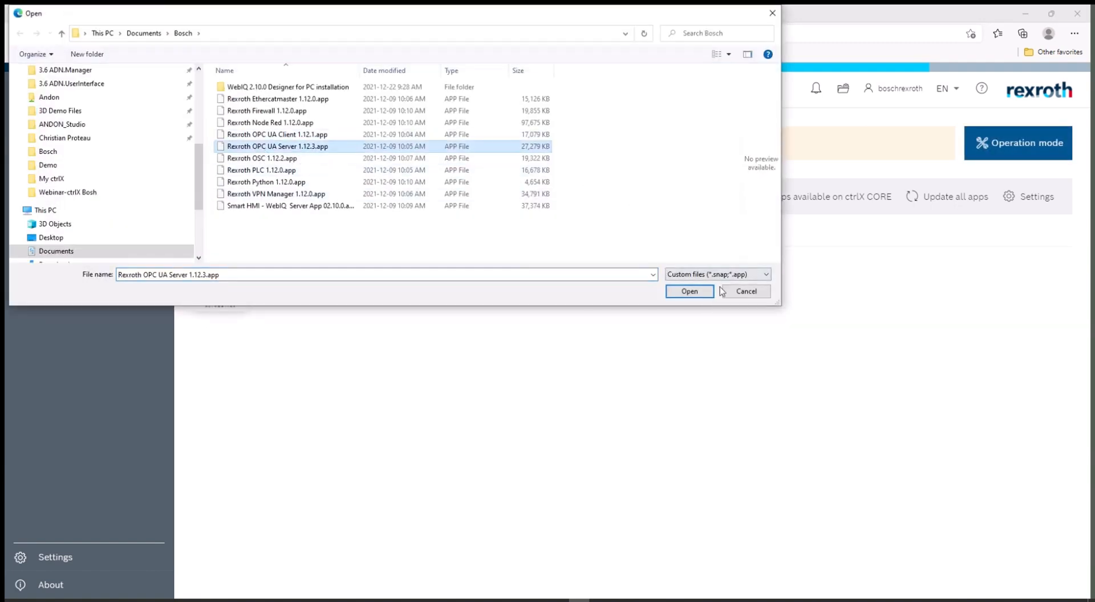
left_click(688, 292)
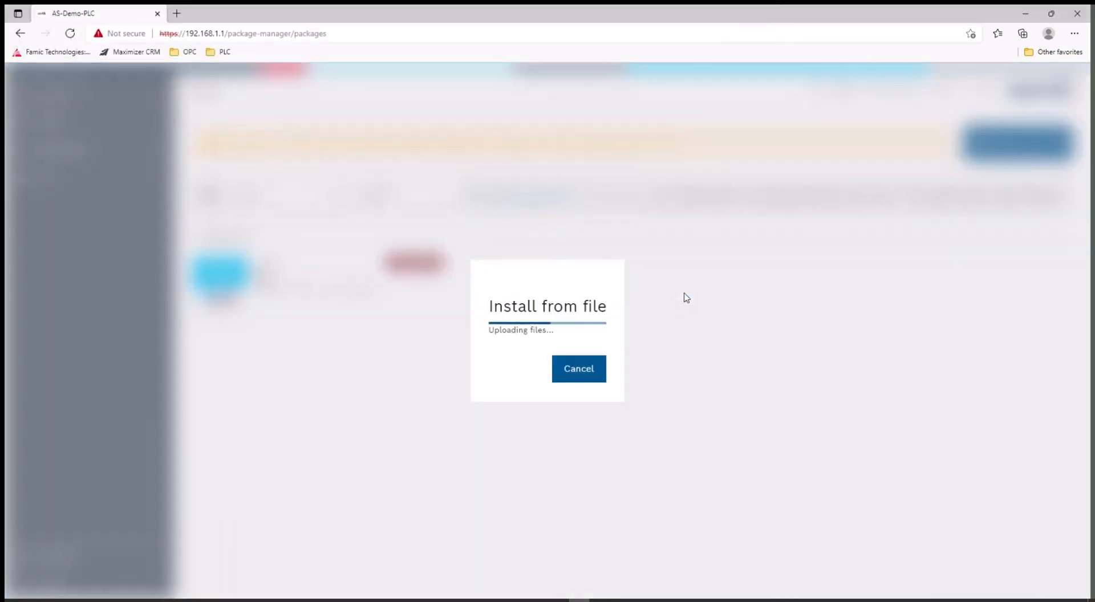
left_click(532, 386)
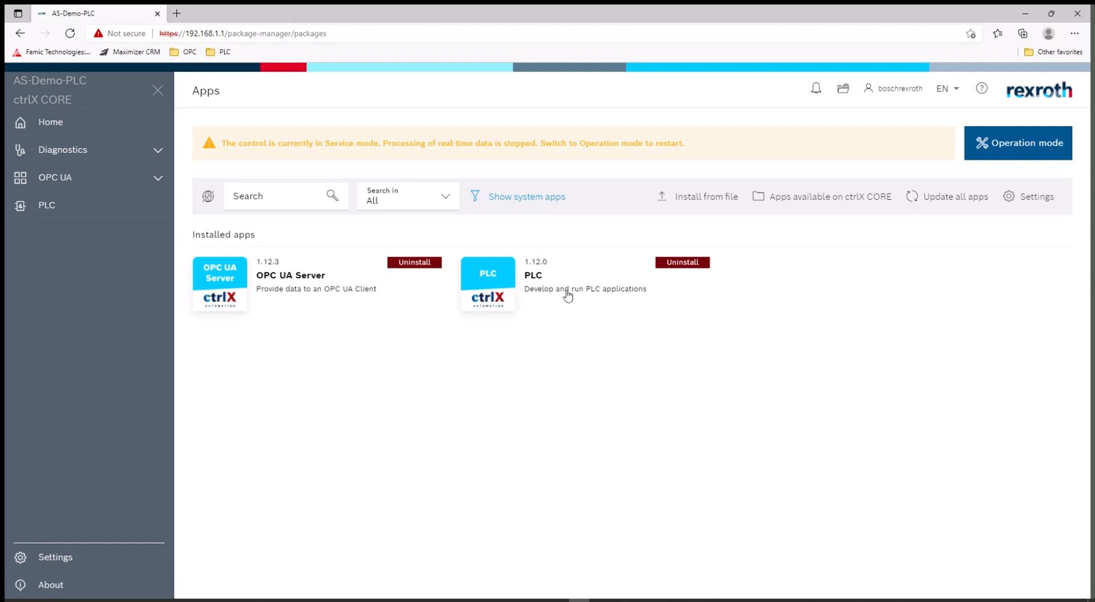
Step: Switch the control back to Operation mode and expand the OPC UA navigation section
left_click(1021, 147)
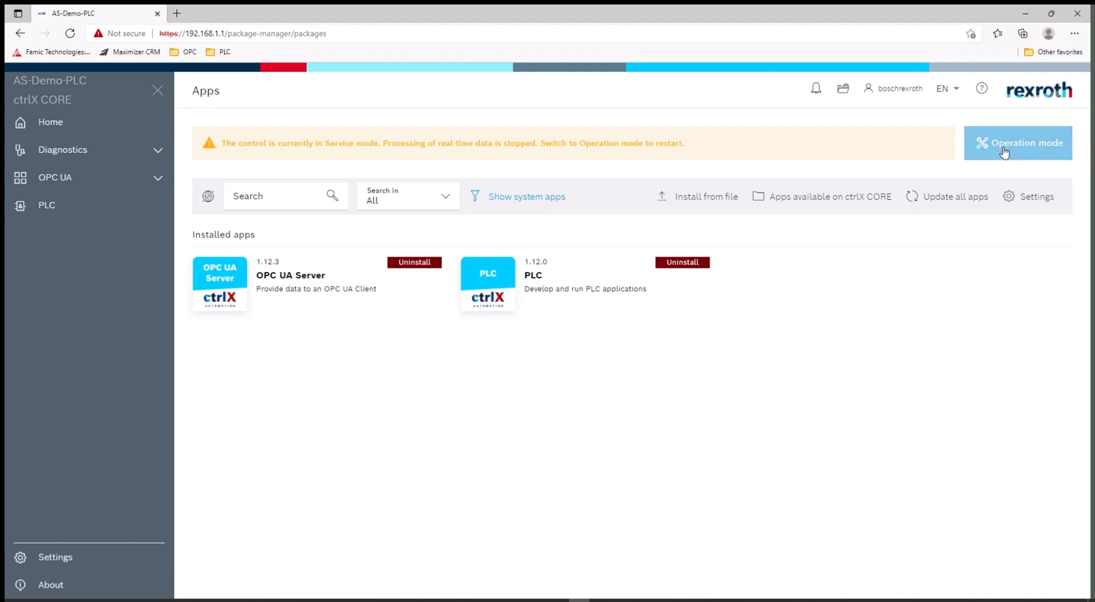
left_click(1007, 147)
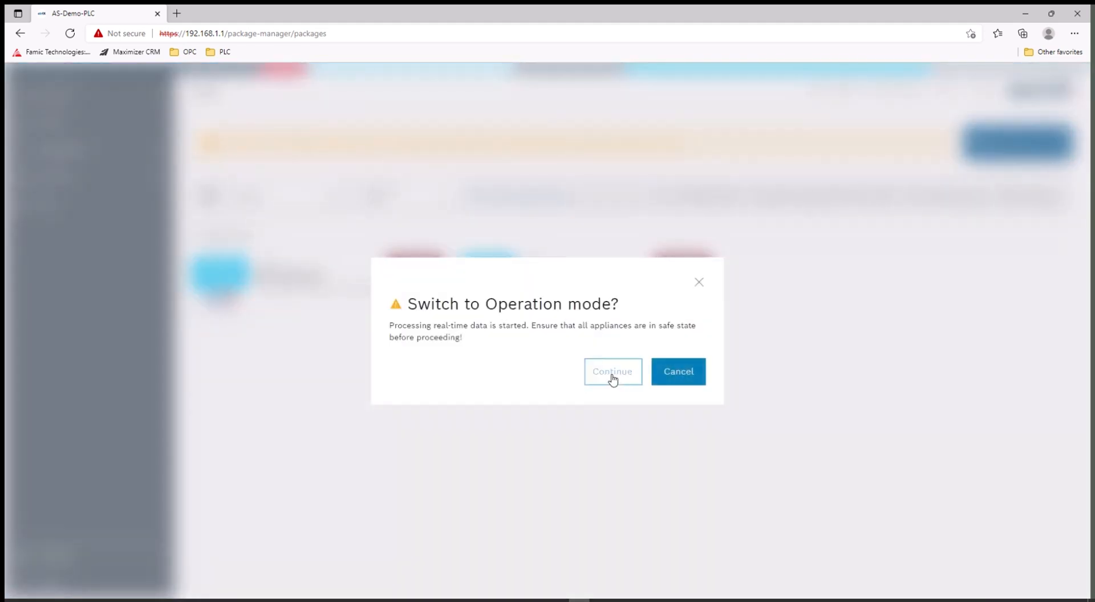
left_click(621, 380)
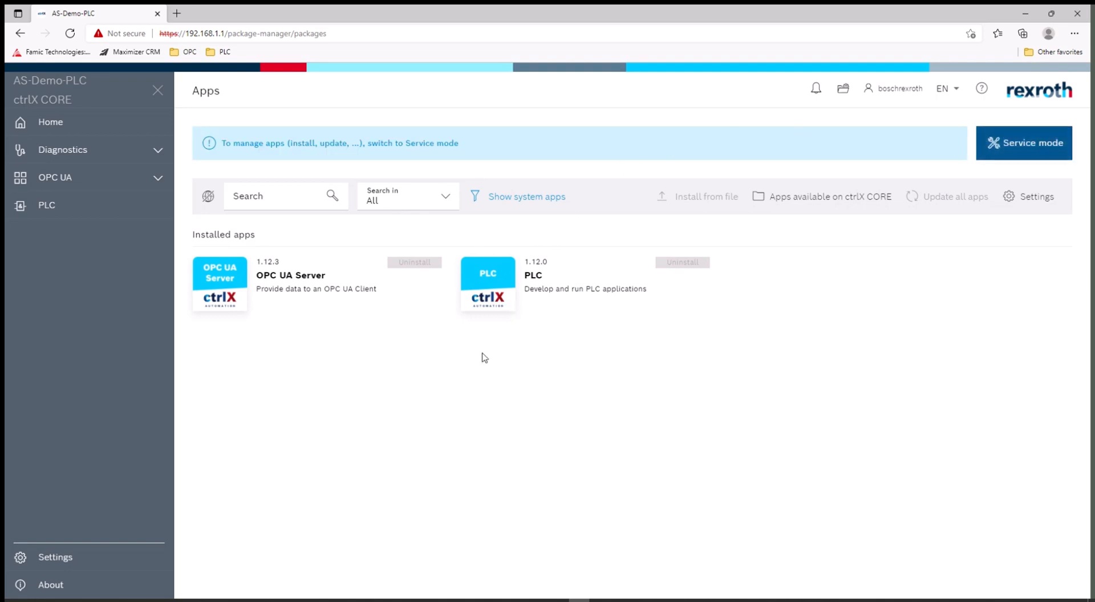
left_click(158, 180)
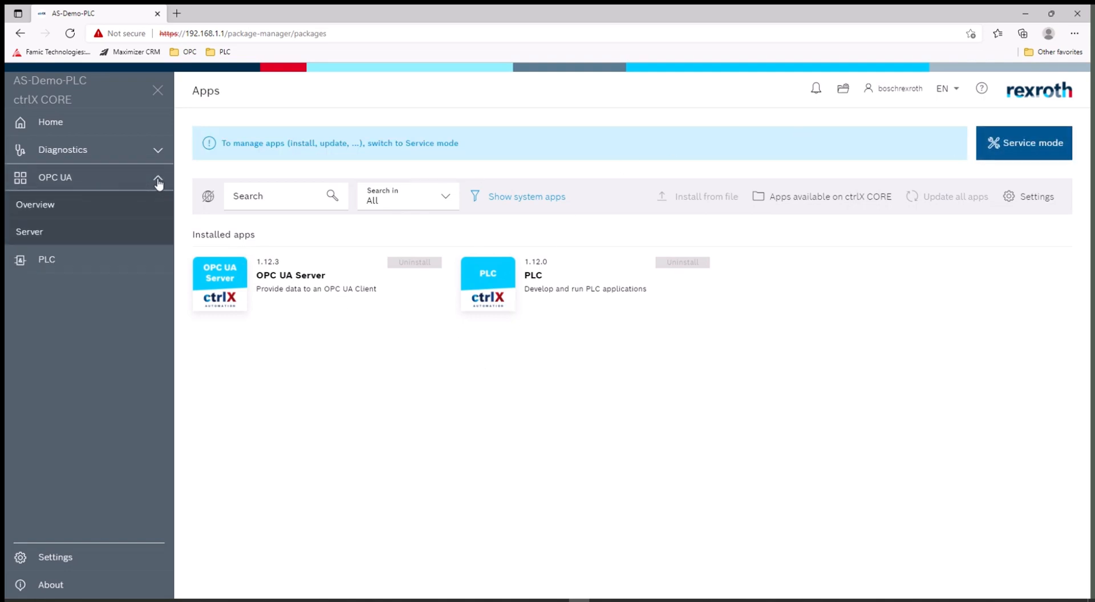
Step: Open the OPC UA Server configuration and check the endpoint host AS-Demo-PLC and port 4840
left_click(43, 210)
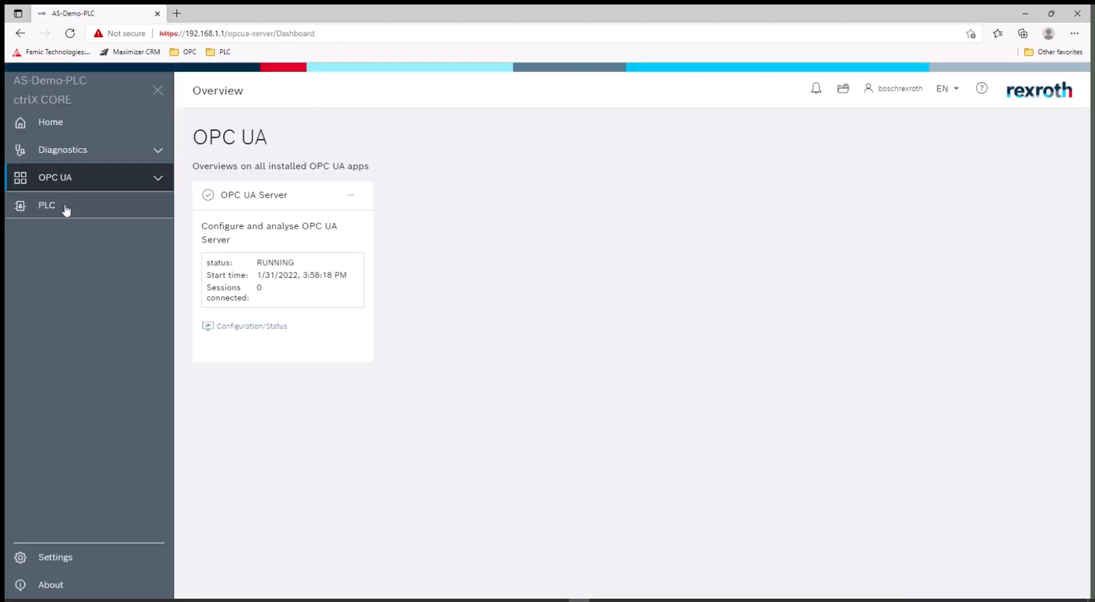
left_click(258, 327)
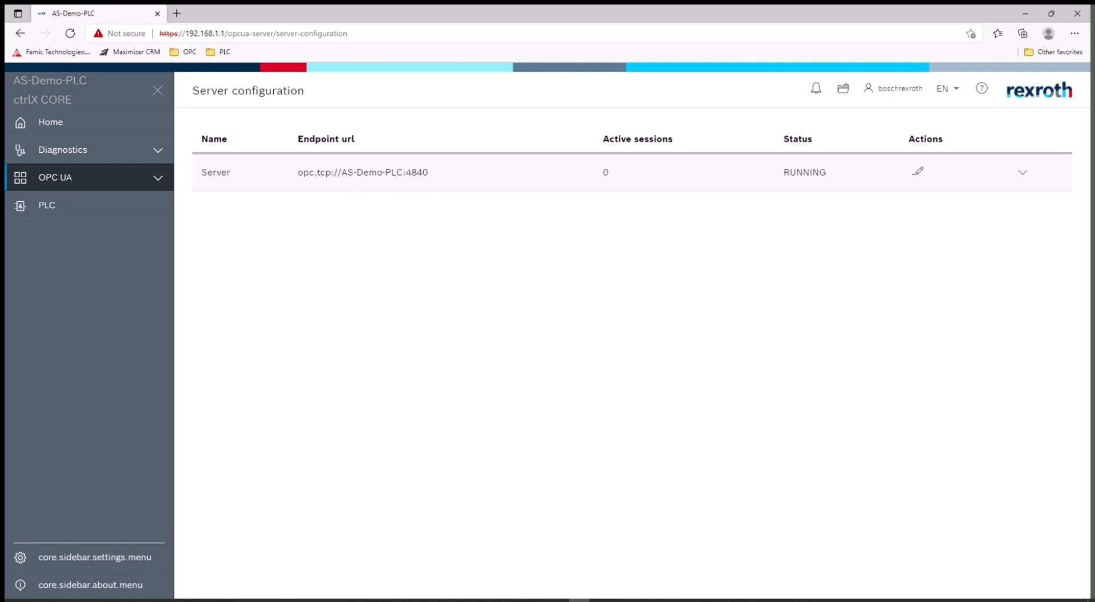
left_click_drag(342, 172, 404, 173)
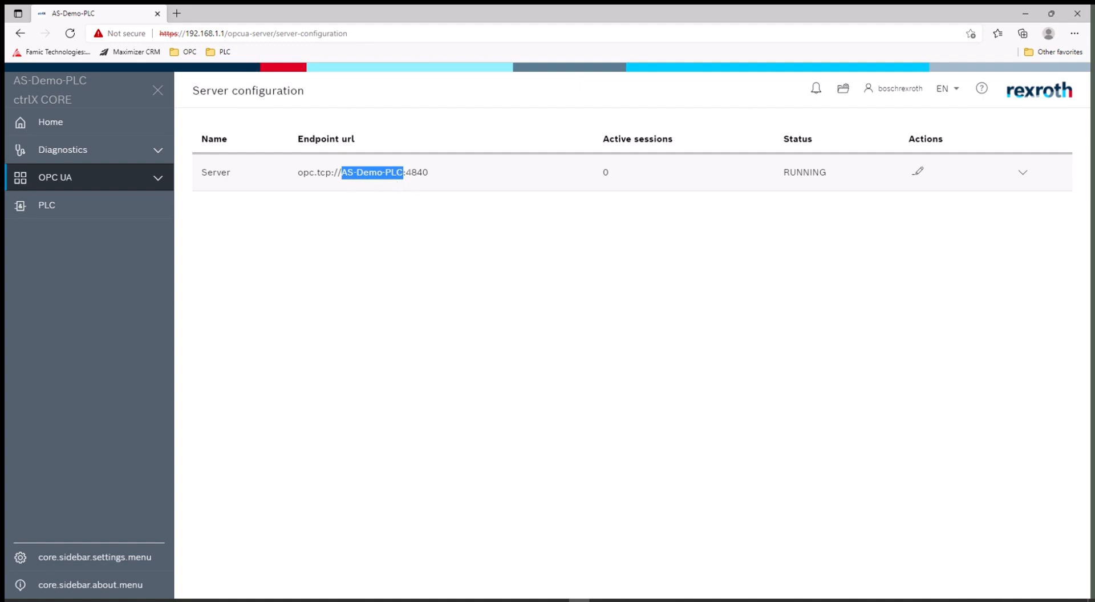
left_click_drag(406, 173, 434, 178)
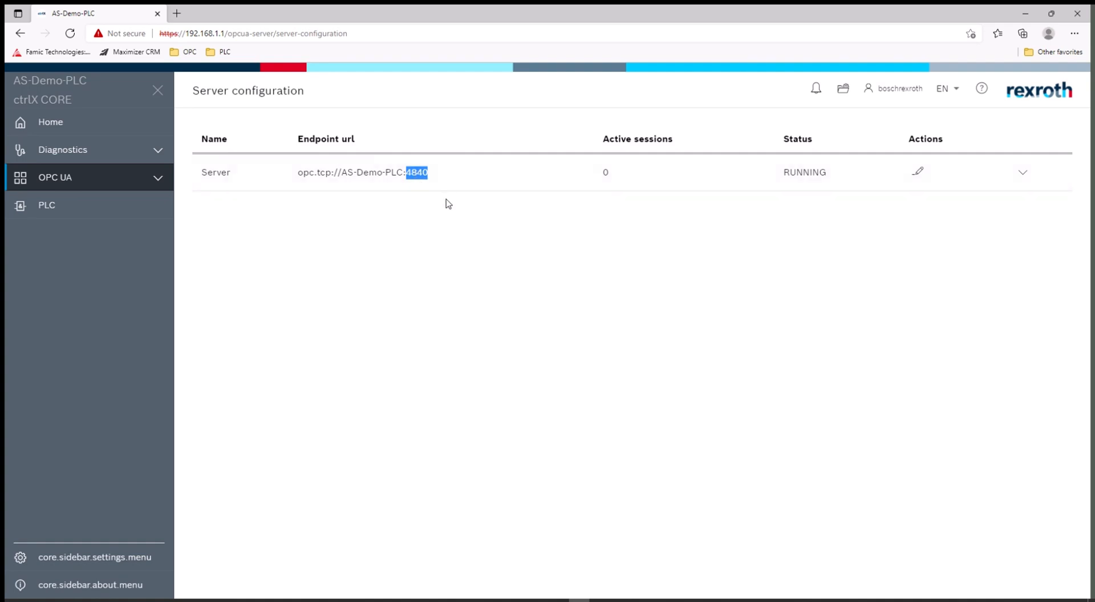
Step: Change the OPC UA endpoint port from 4840 to 4841, enable Mode None for NONE, and save
left_click(918, 171)
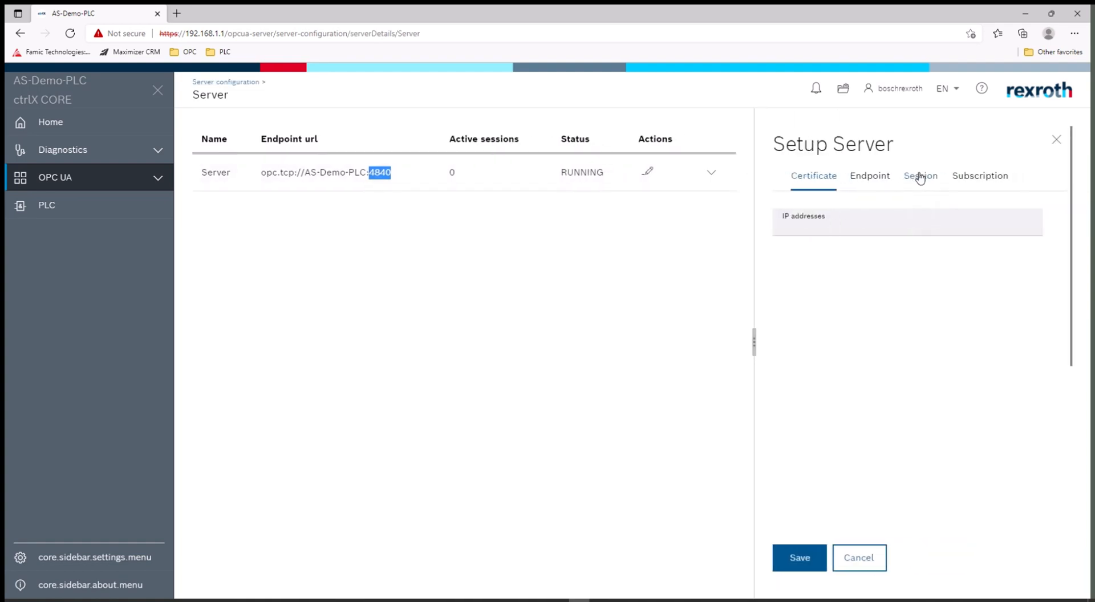
left_click(870, 178)
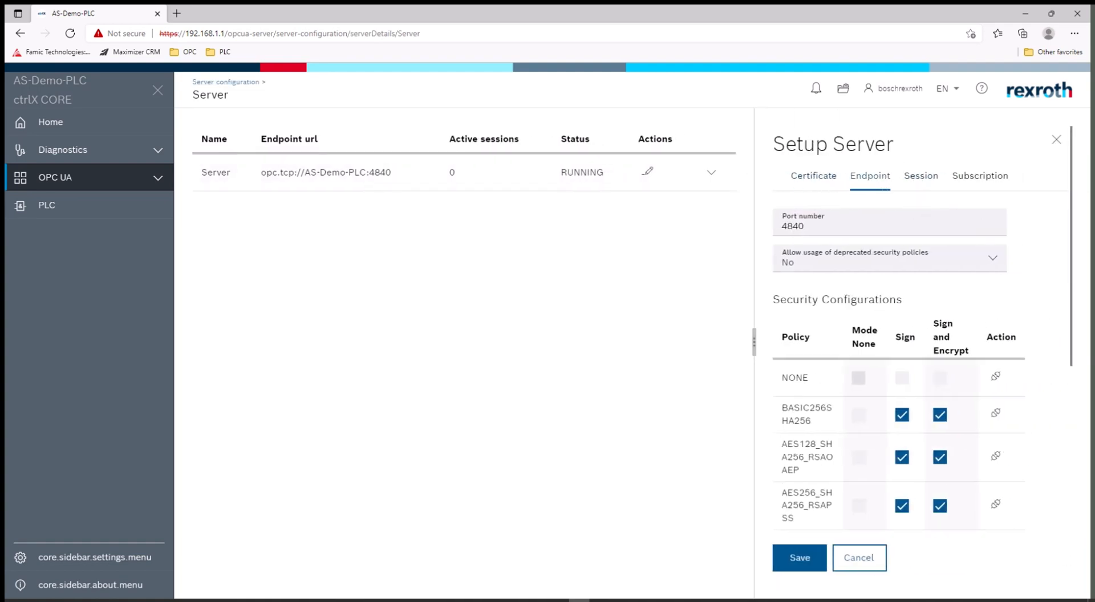
left_click_drag(799, 227, 810, 227)
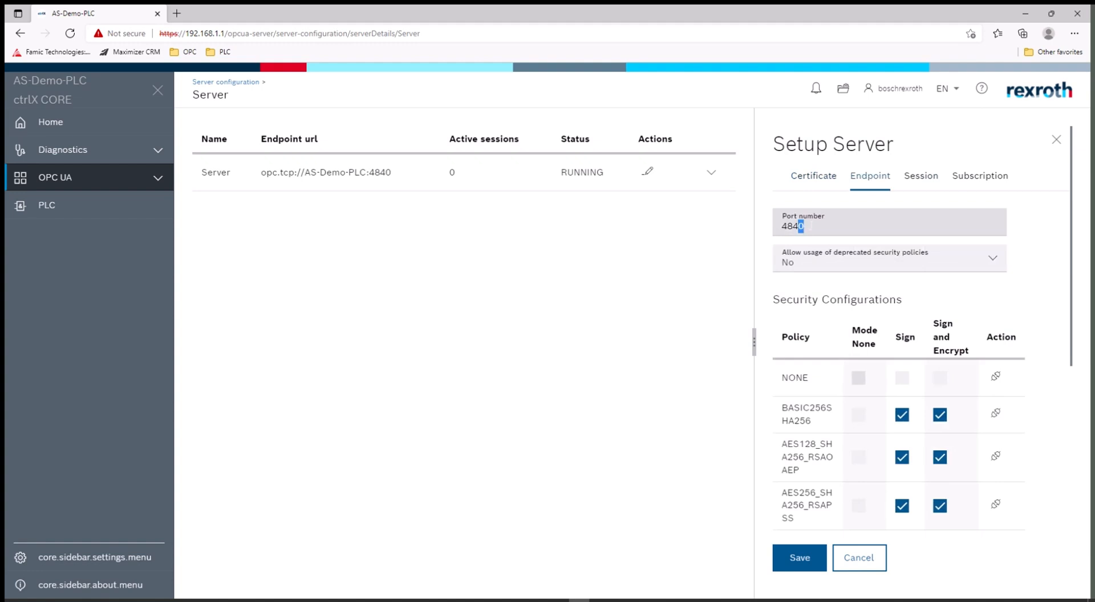
type("1")
left_click(858, 380)
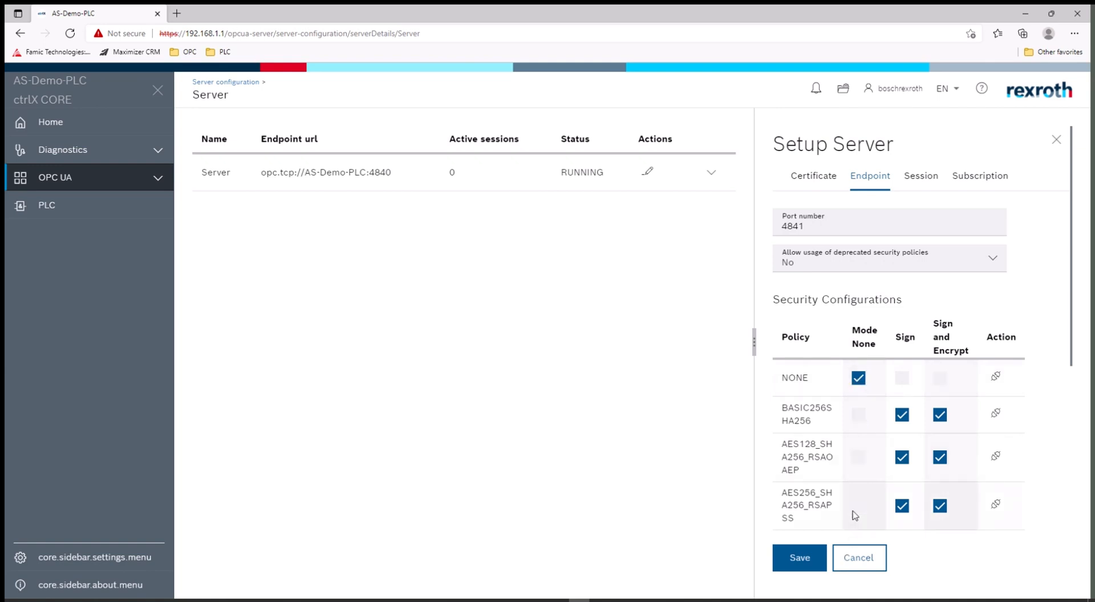
left_click(800, 561)
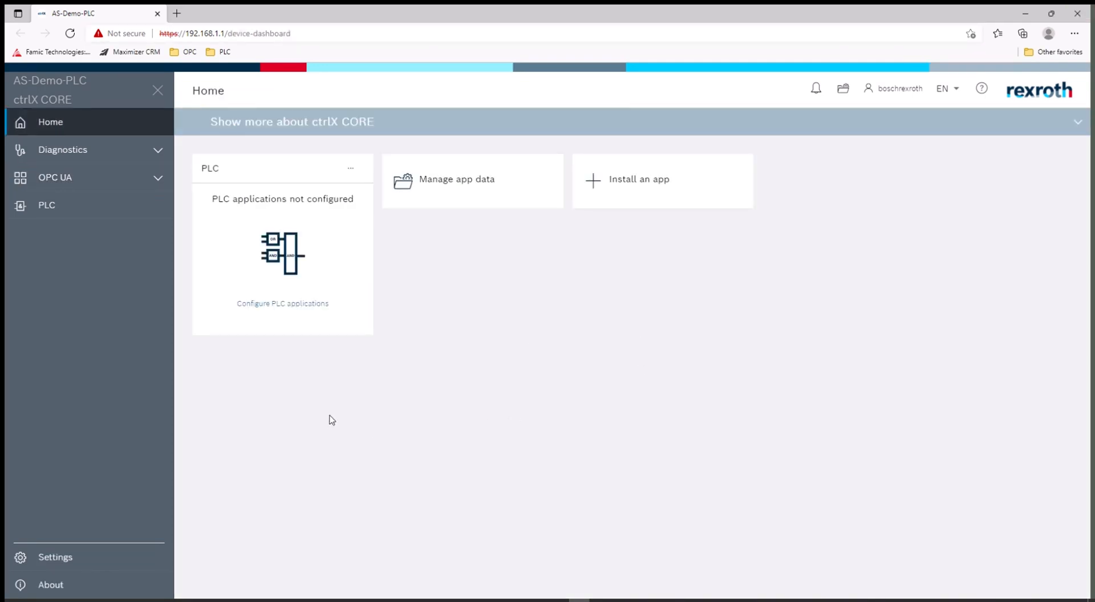
Step: Start ctrlX PLC Engineering from the Configure PLC applications page, allowing the browser launch
left_click(293, 310)
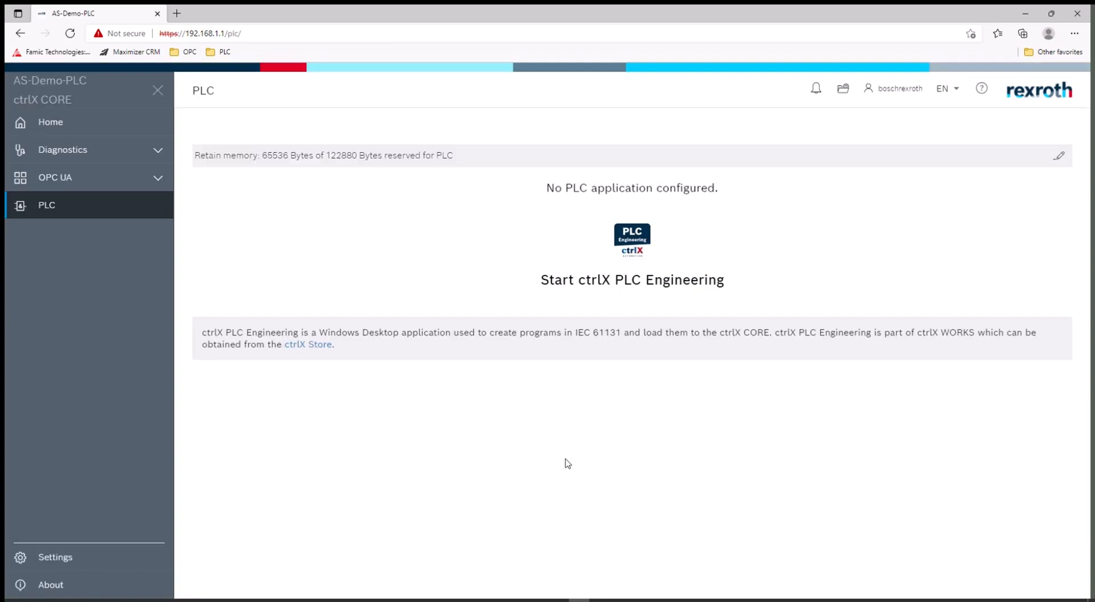
left_click(602, 289)
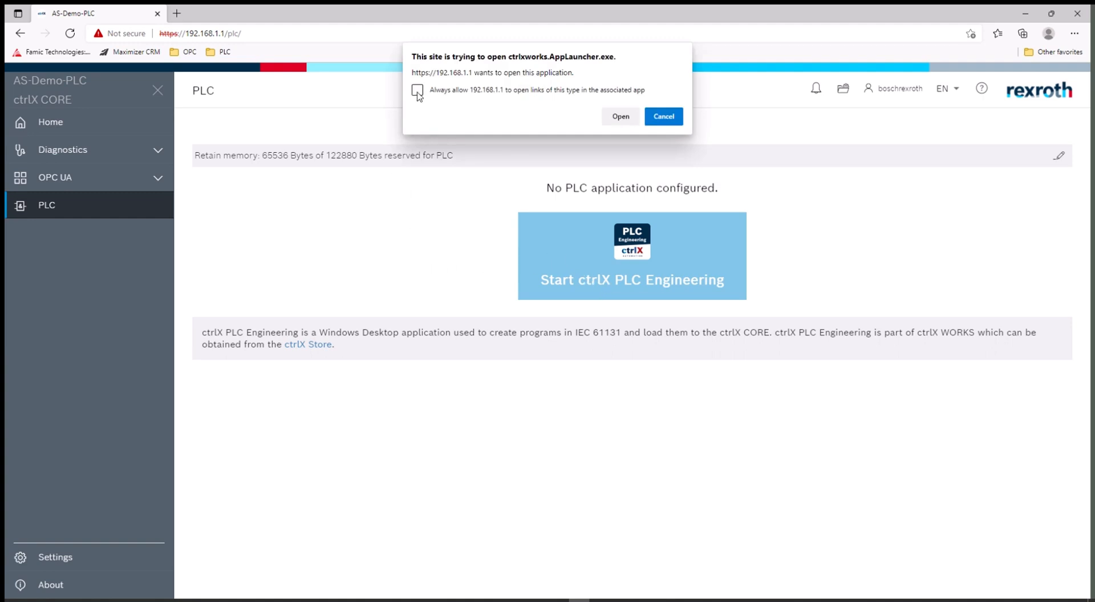
left_click(621, 119)
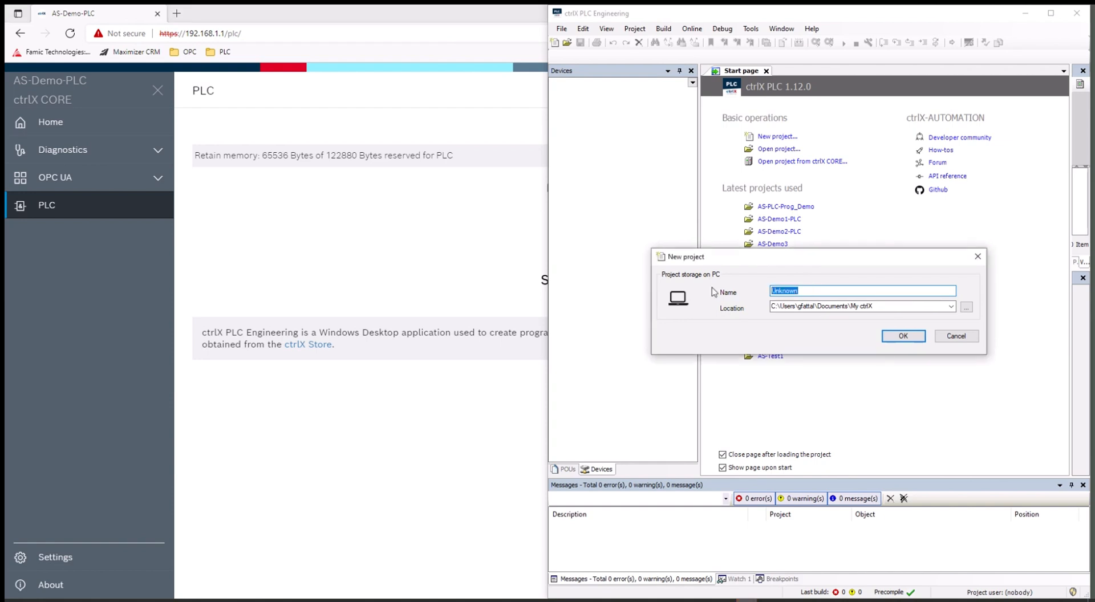
Step: Name the new project AS-Demo-PLC and confirm it
type("AS-Demo-PLC")
left_click(900, 337)
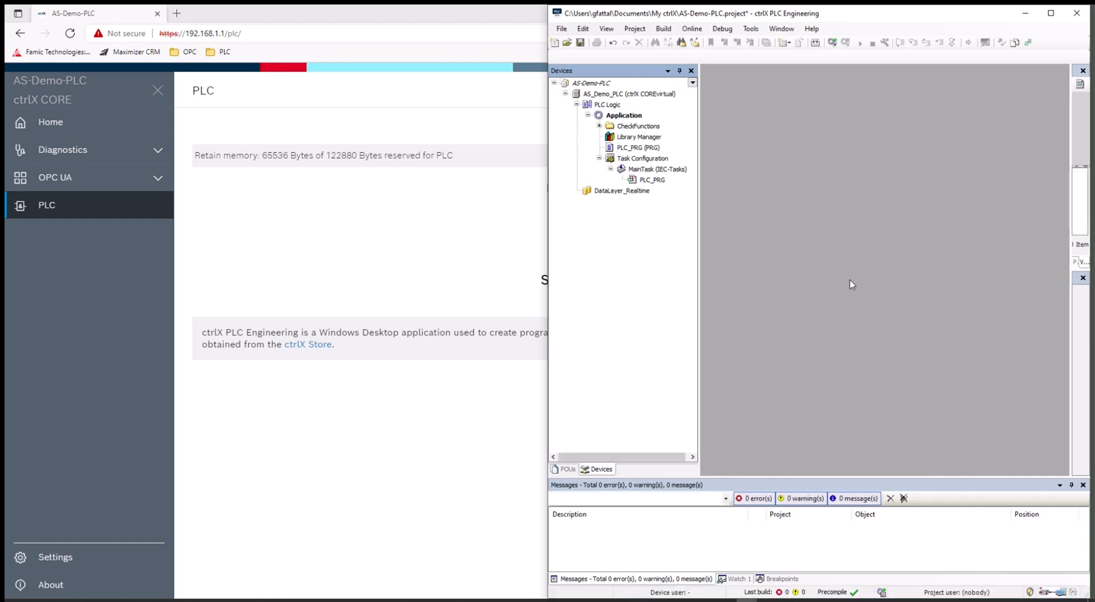
Step: Maximize the ctrlX PLC Engineering window and select the Application node in the Devices tree
left_click_drag(836, 18, 585, 19)
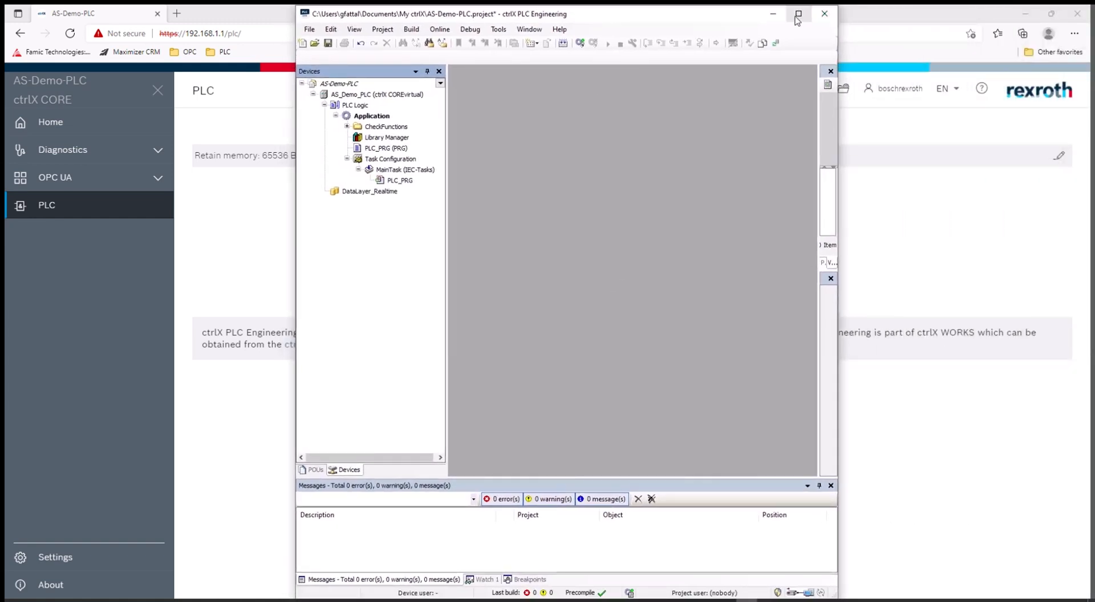
left_click(799, 14)
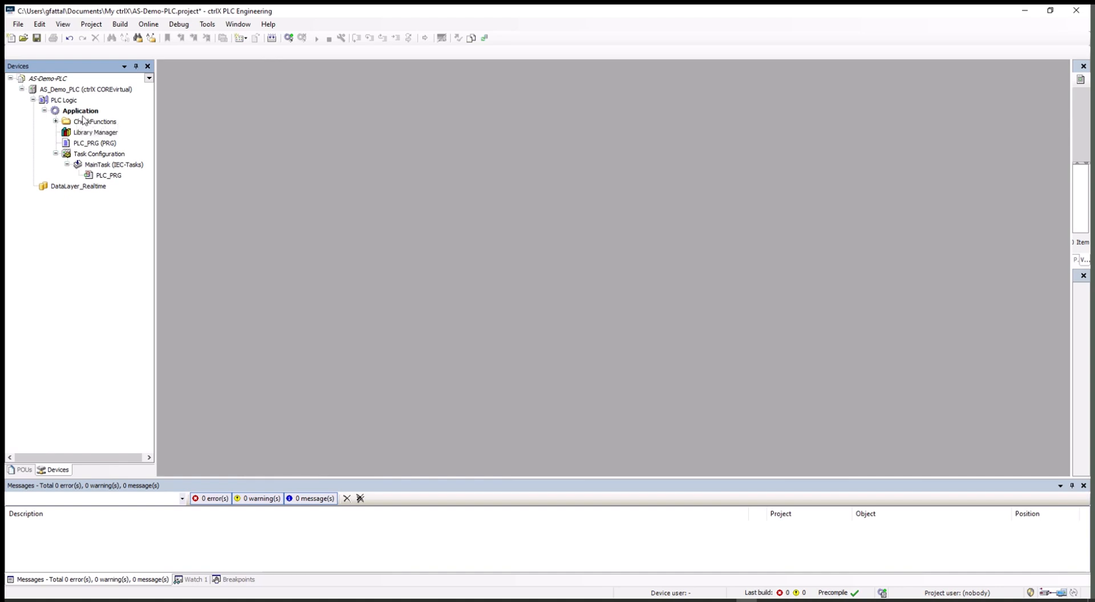
left_click(79, 114)
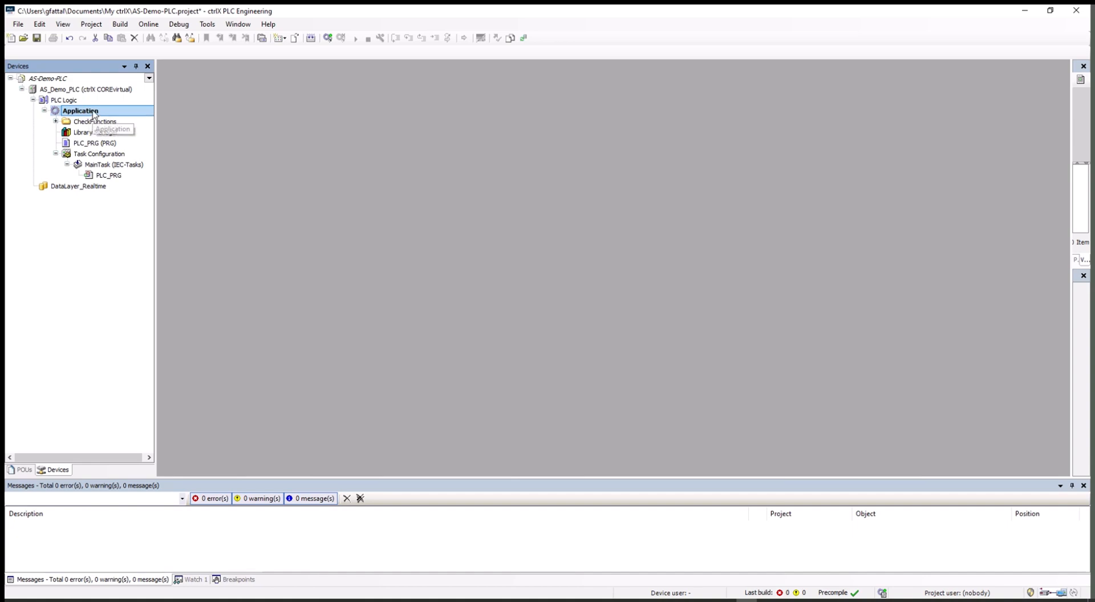
Step: Add a Global Variable List named GVL to the Application
right_click(94, 112)
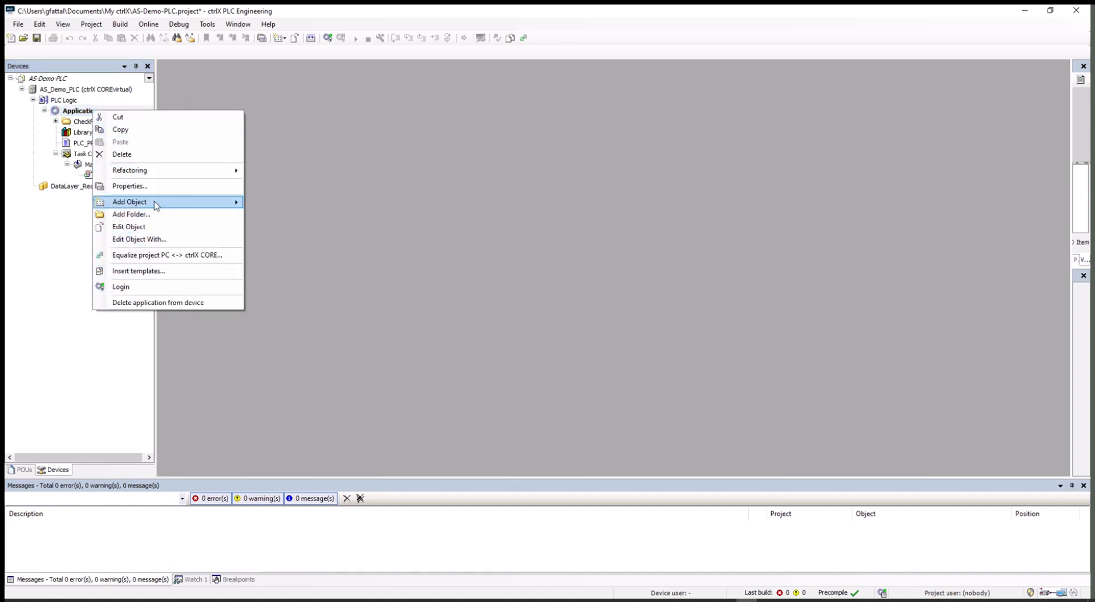
mouse_move(228, 203)
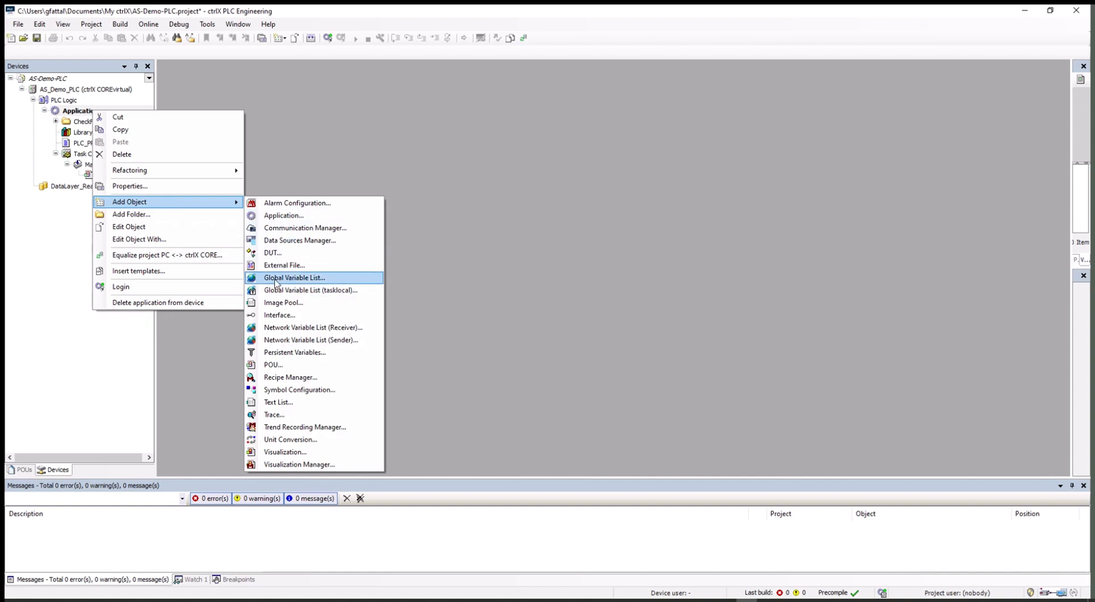
left_click(294, 278)
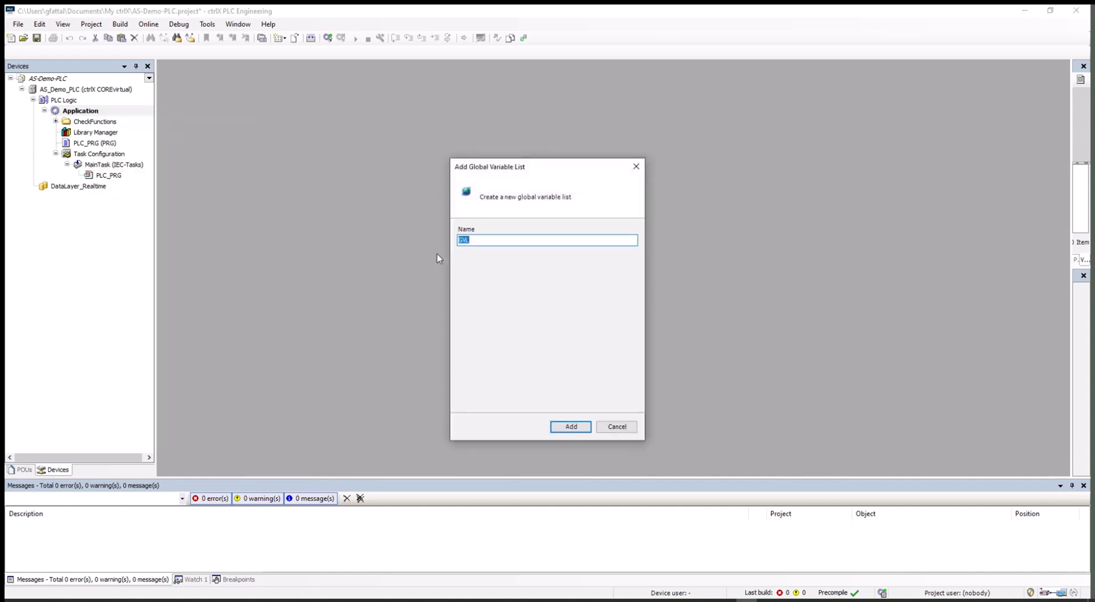
left_click(567, 432)
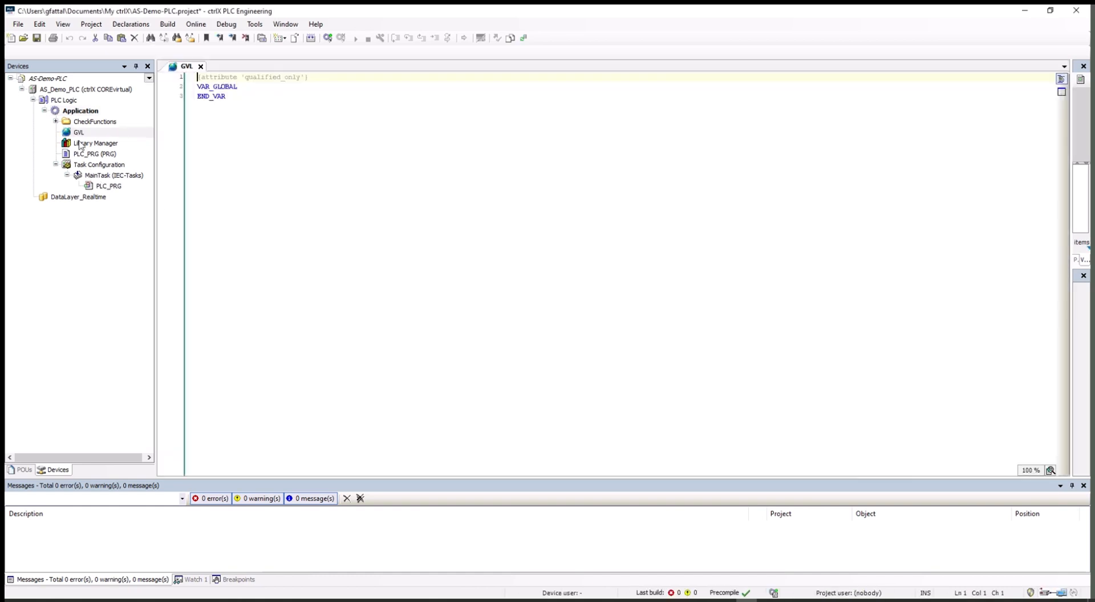
Step: Add a Symbol Configuration with Support OPC UA features enabled to the Application
left_click(83, 111)
right_click(85, 113)
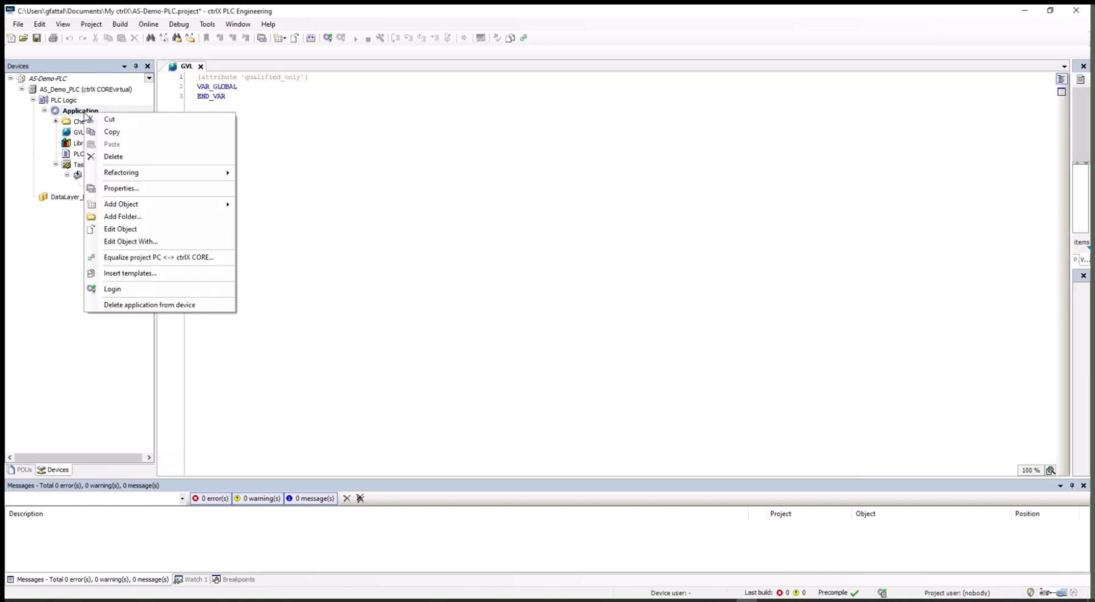
mouse_move(129, 205)
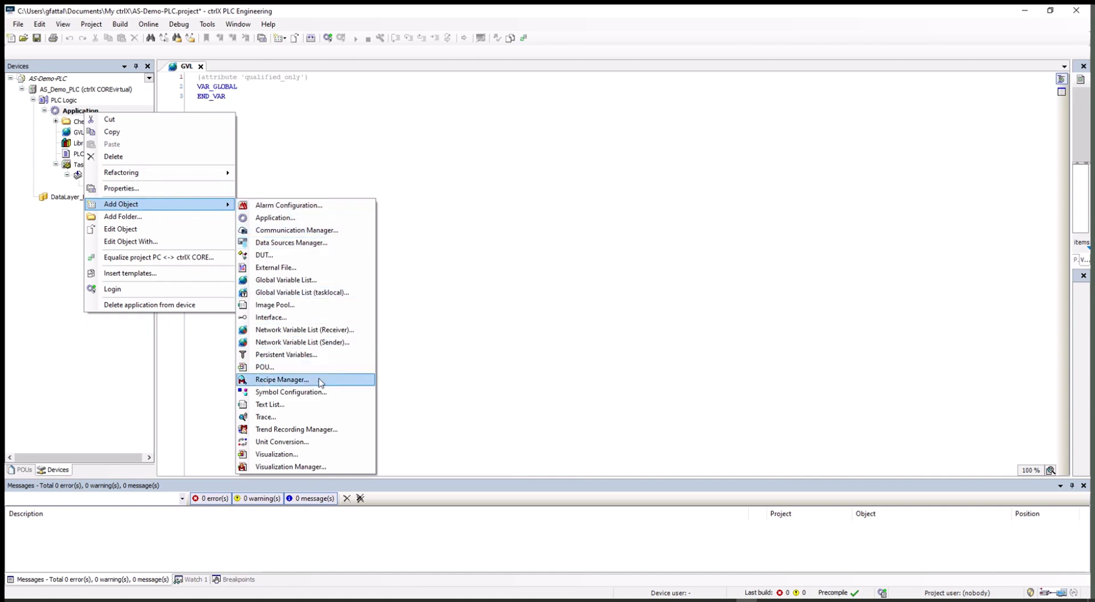
left_click(301, 398)
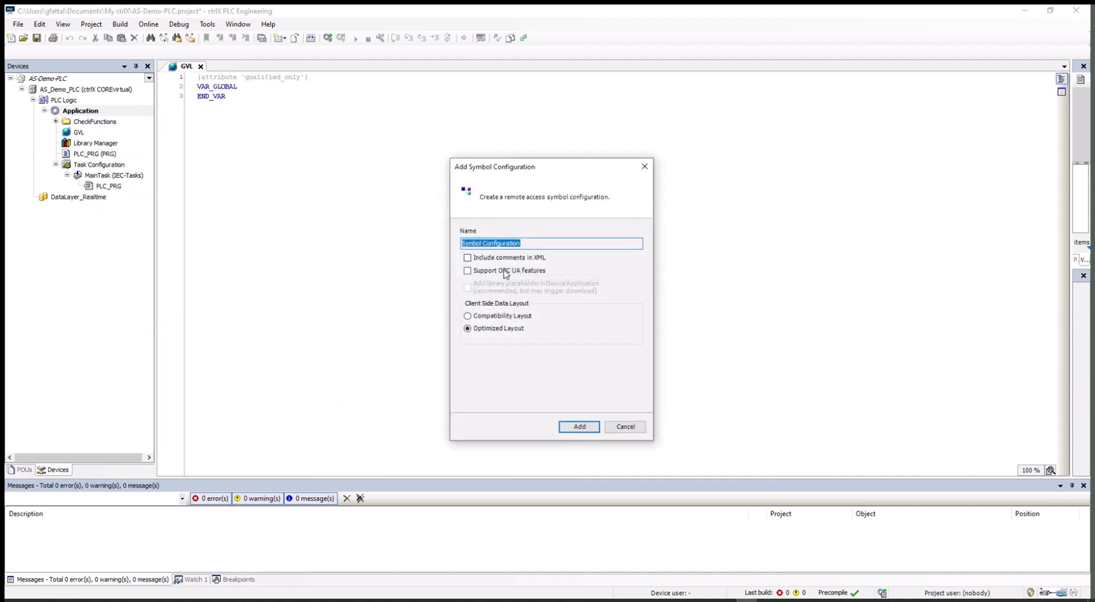
left_click(467, 271)
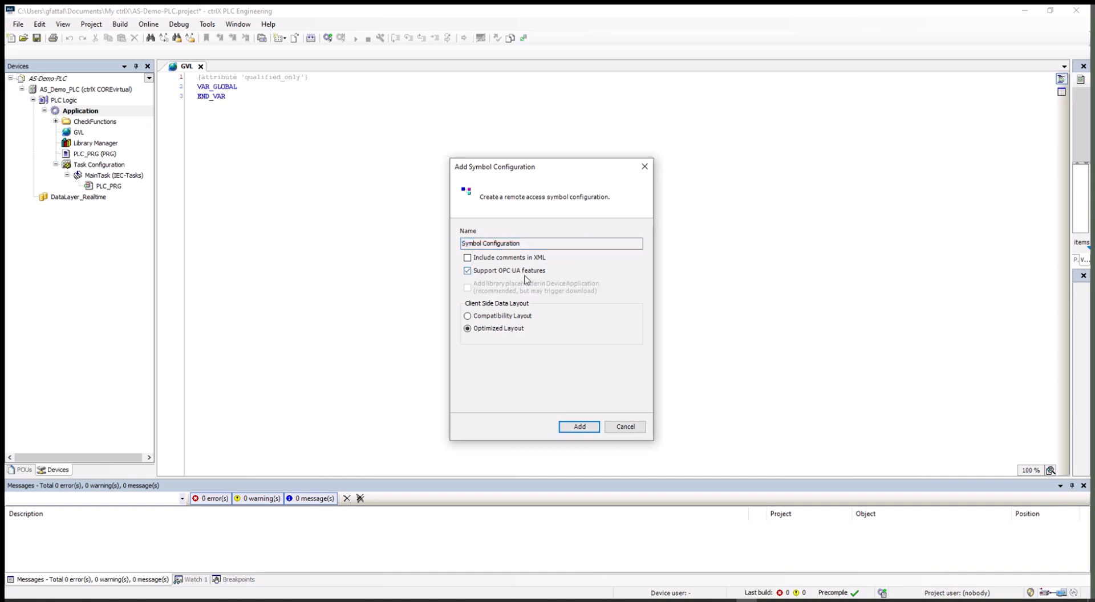
left_click(577, 427)
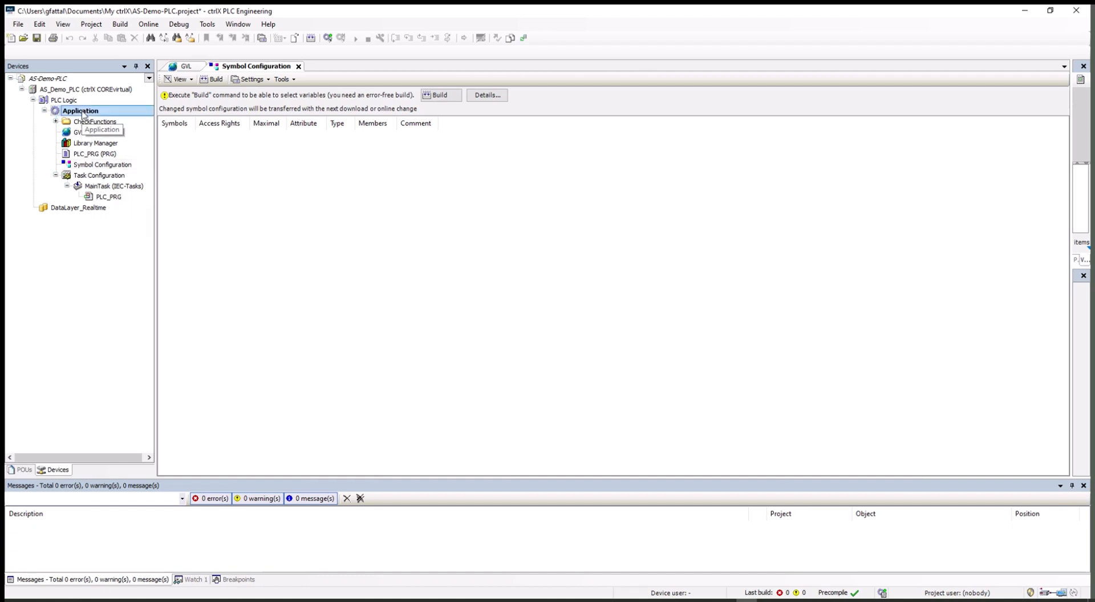
Step: Add a Ladder Logic (LD) POU named MyLadder under Application and drag it onto MainTask
right_click(84, 112)
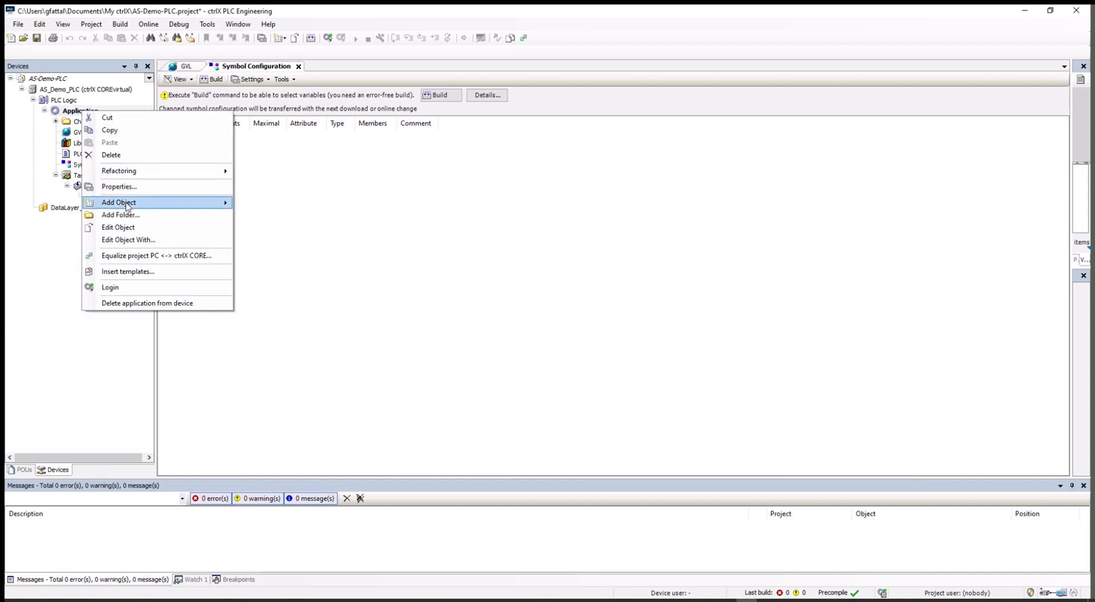
mouse_move(126, 207)
left_click(263, 366)
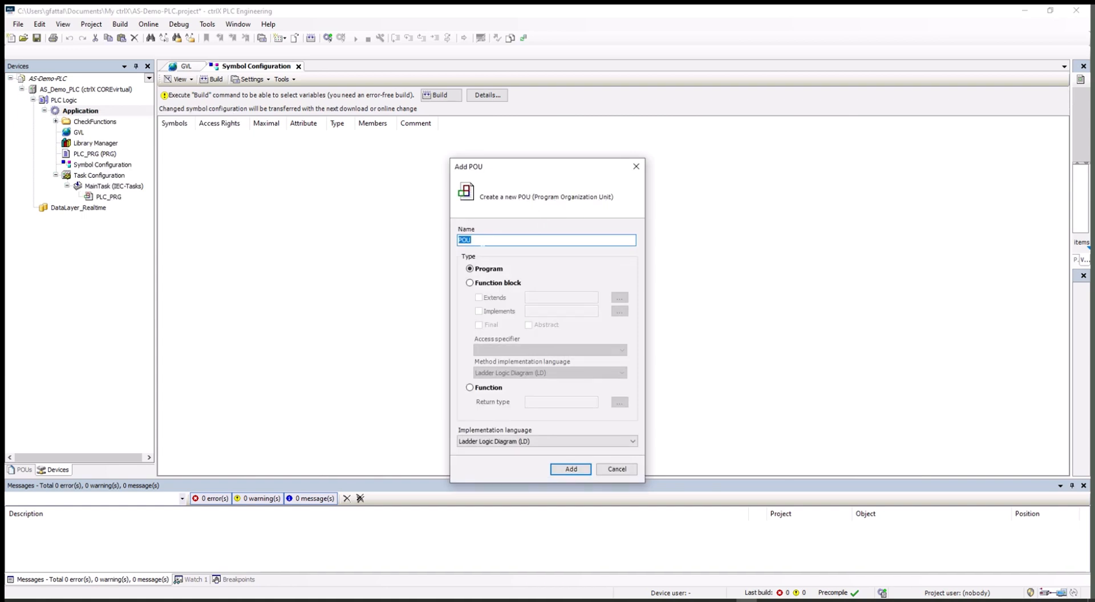
type("MyLadder")
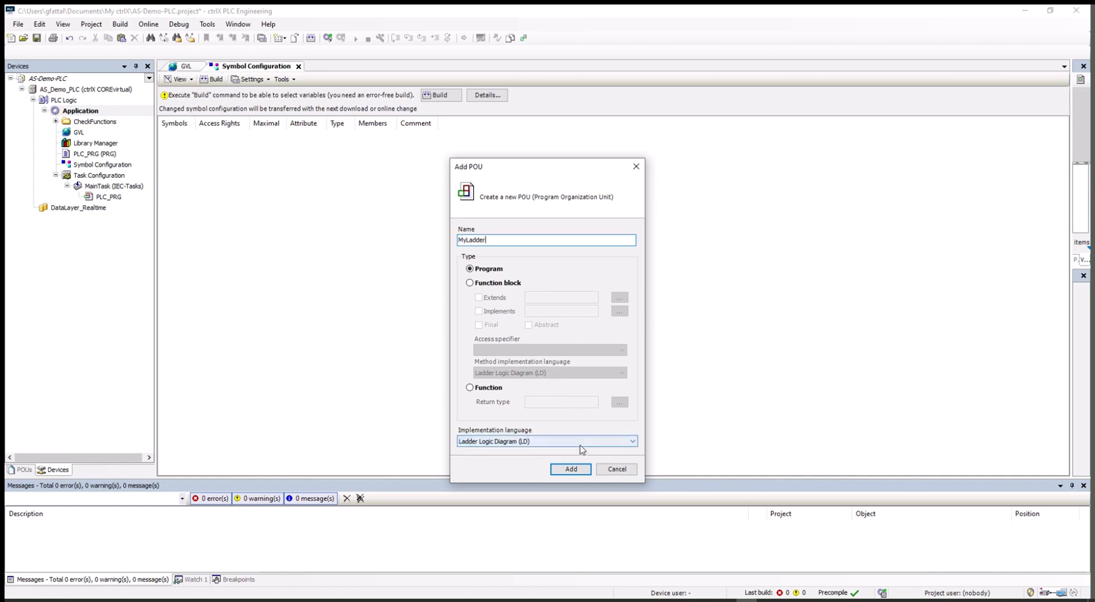
left_click(633, 442)
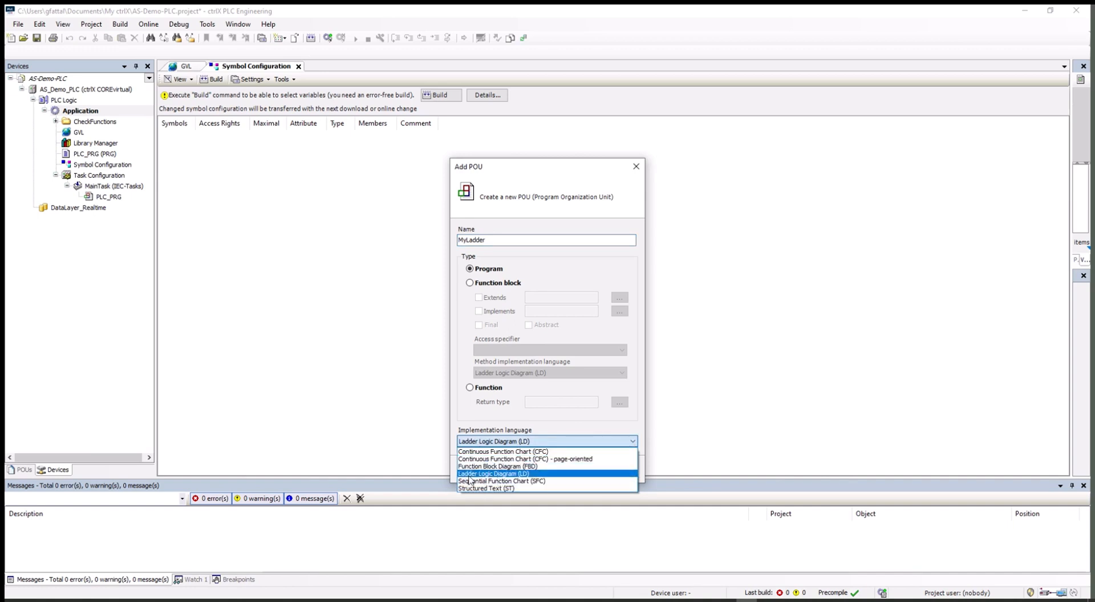
left_click(504, 475)
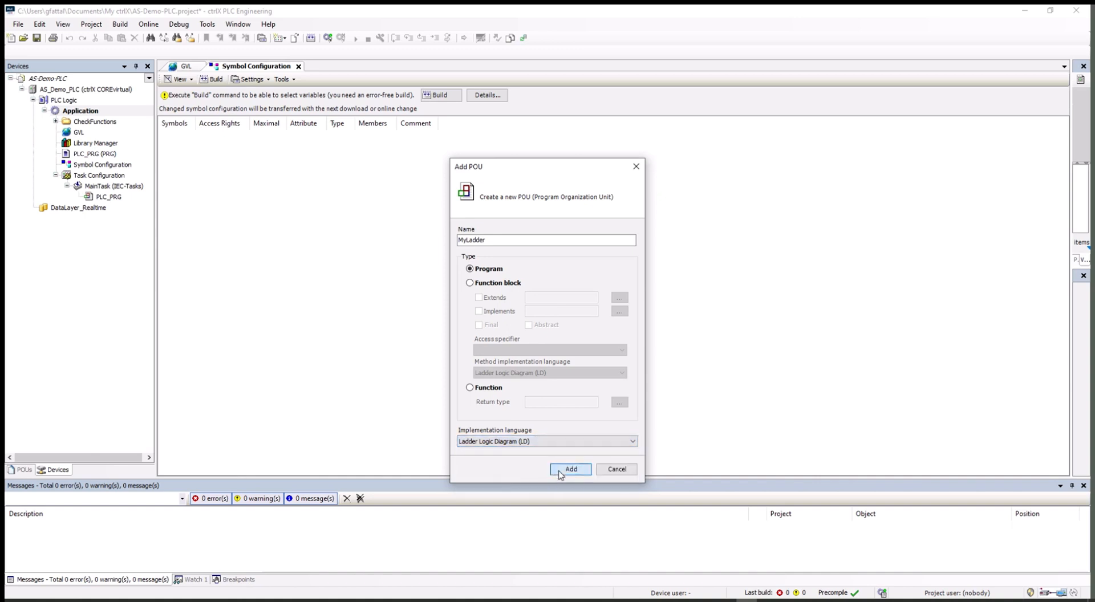
left_click(562, 471)
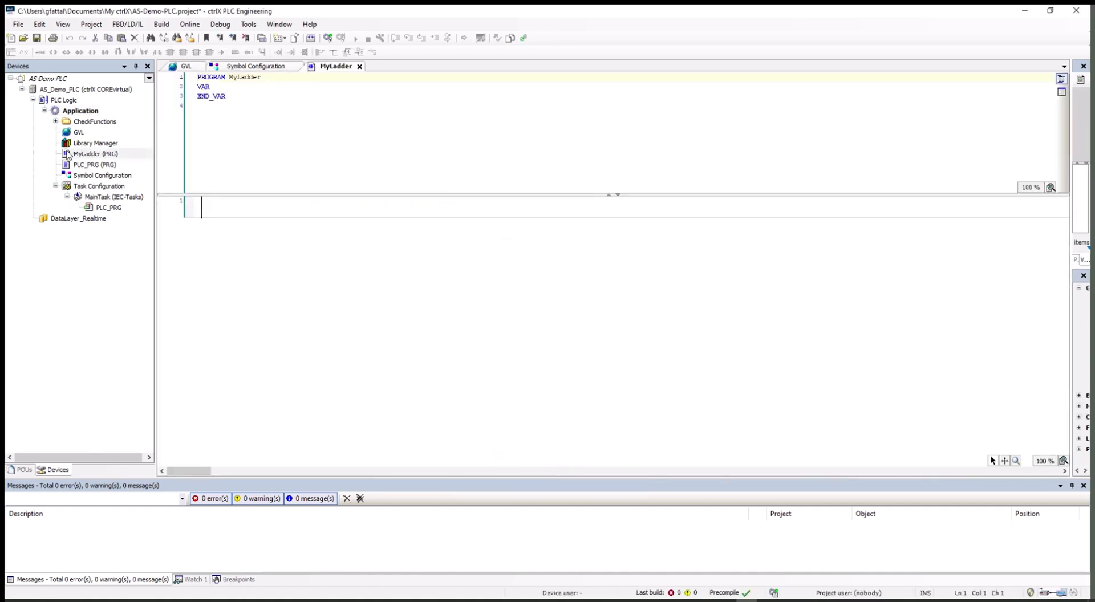
left_click_drag(67, 156, 108, 210)
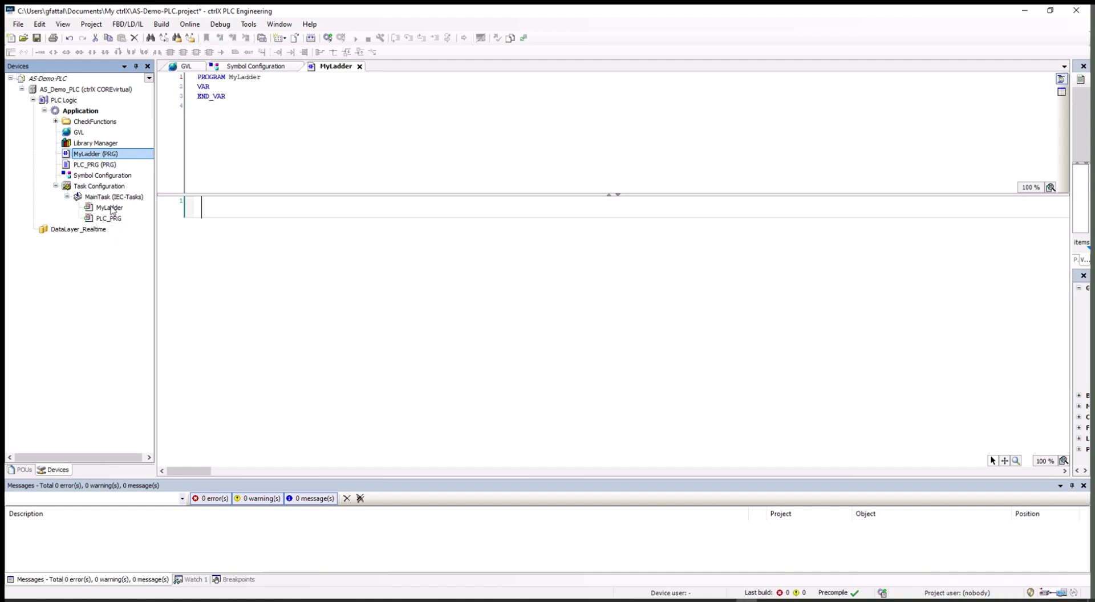
Step: Open the GVL, insert a BOOL variable renamed In_1 in tabular view, then return to textual view
left_click(80, 134)
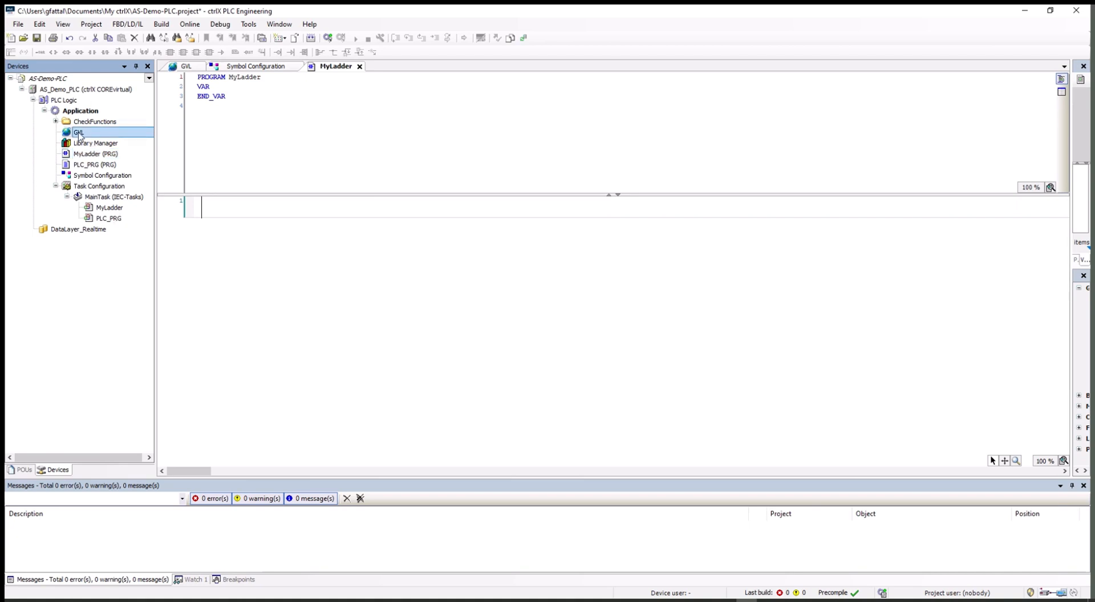
double_click(79, 134)
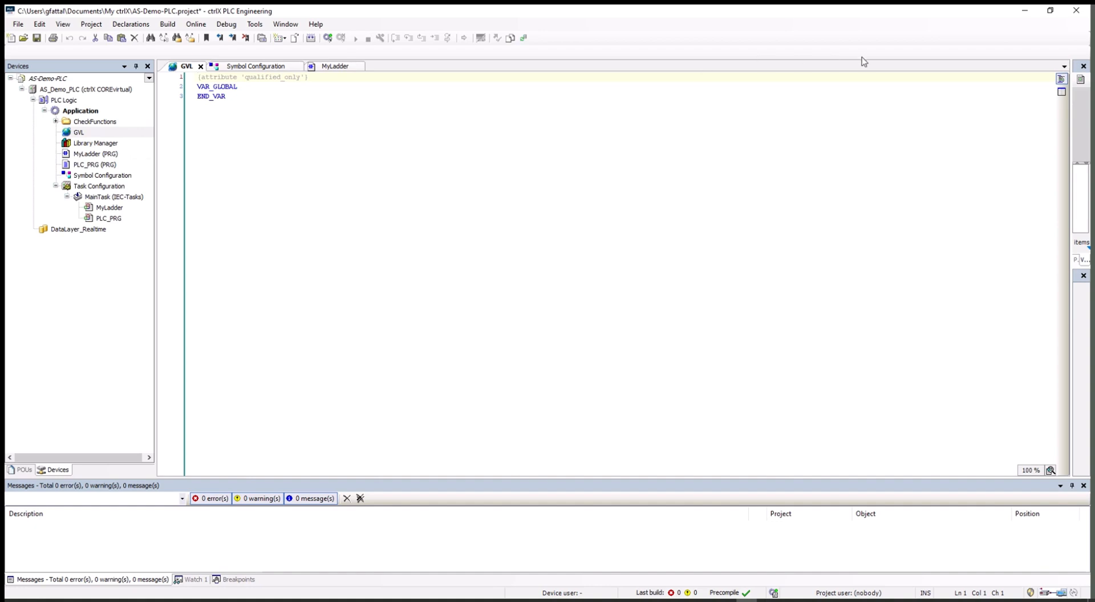
left_click(1063, 96)
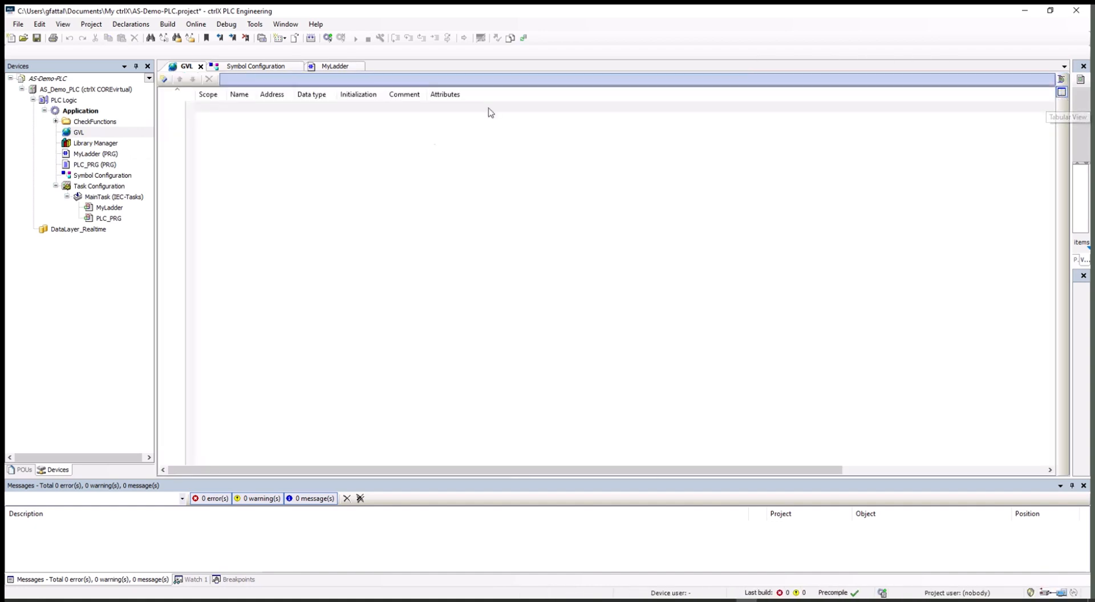
right_click(257, 109)
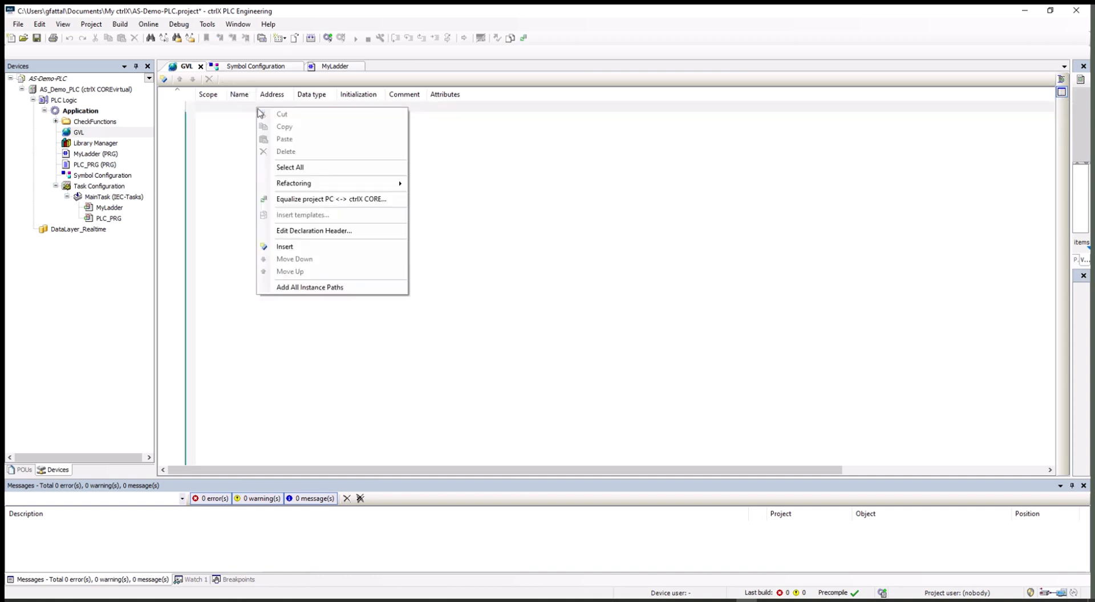
left_click(290, 247)
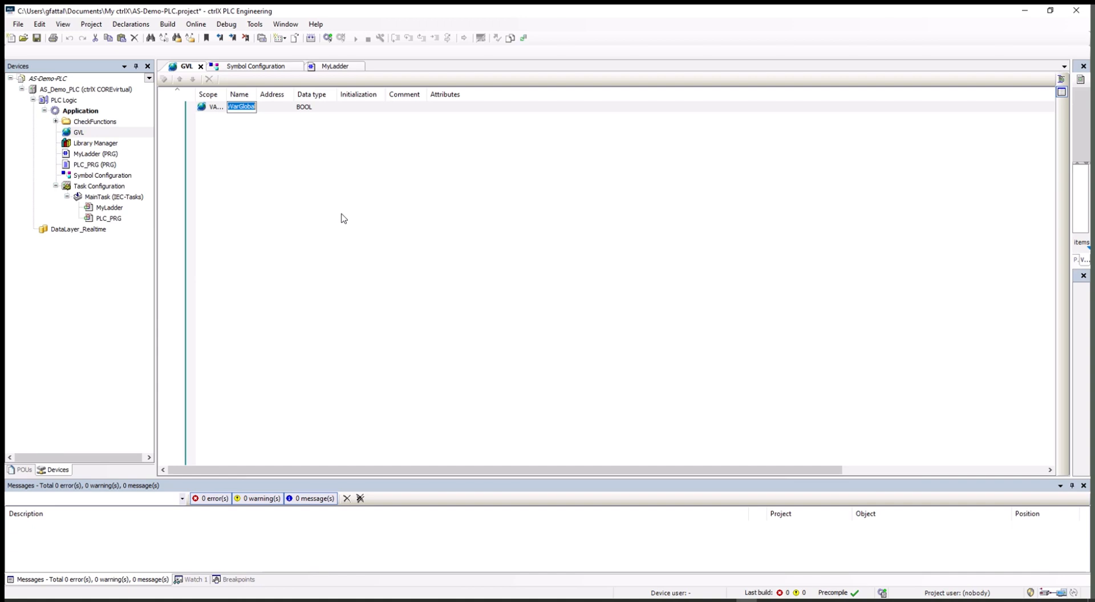
type("In_1")
key("Return")
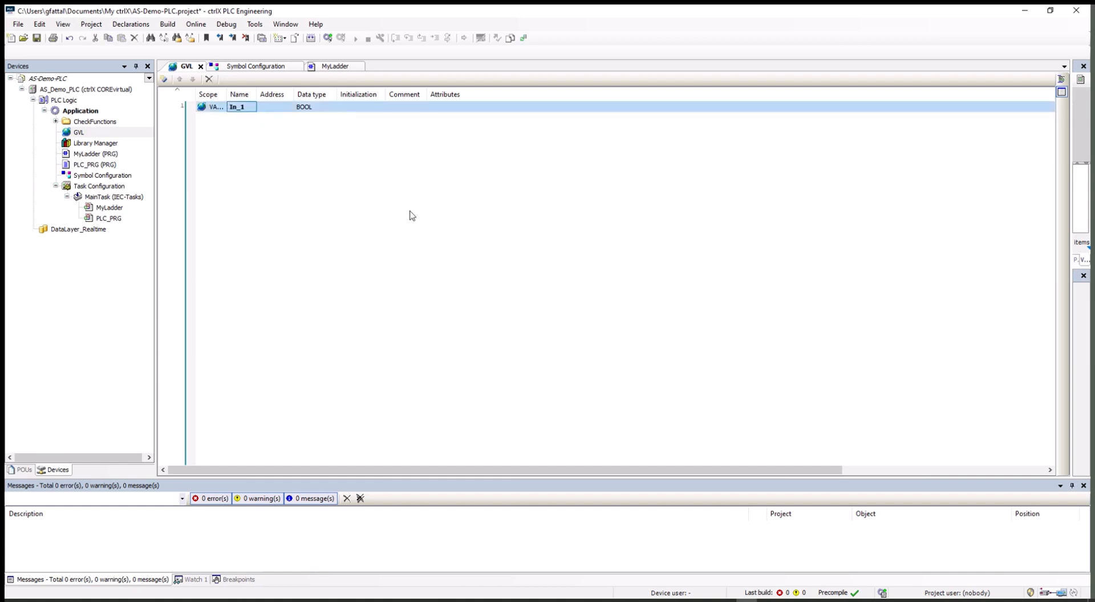
right_click(274, 127)
left_click(496, 227)
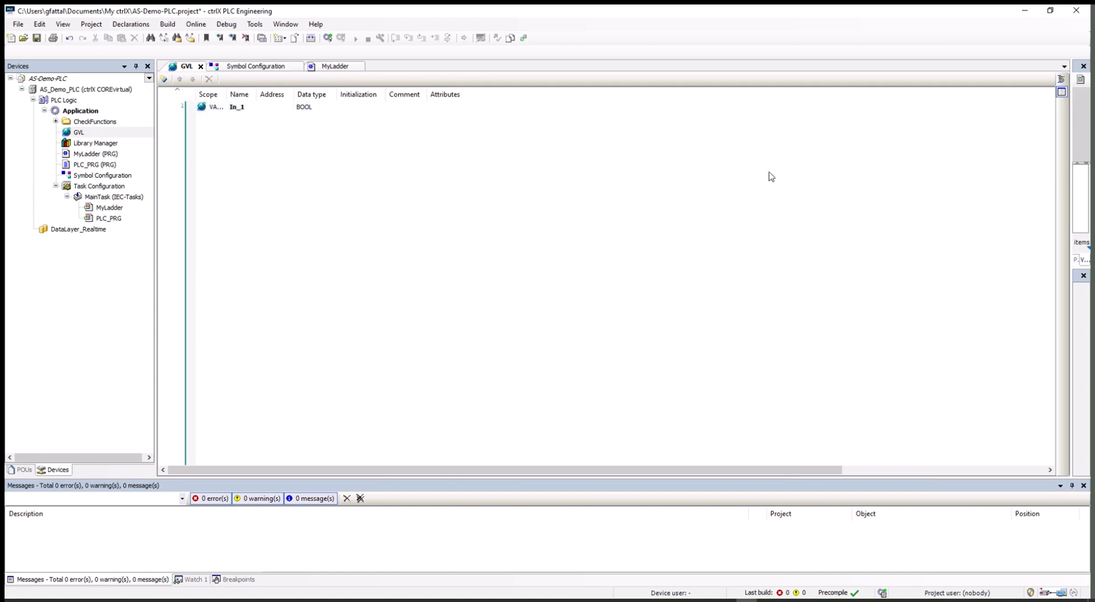
left_click(1061, 80)
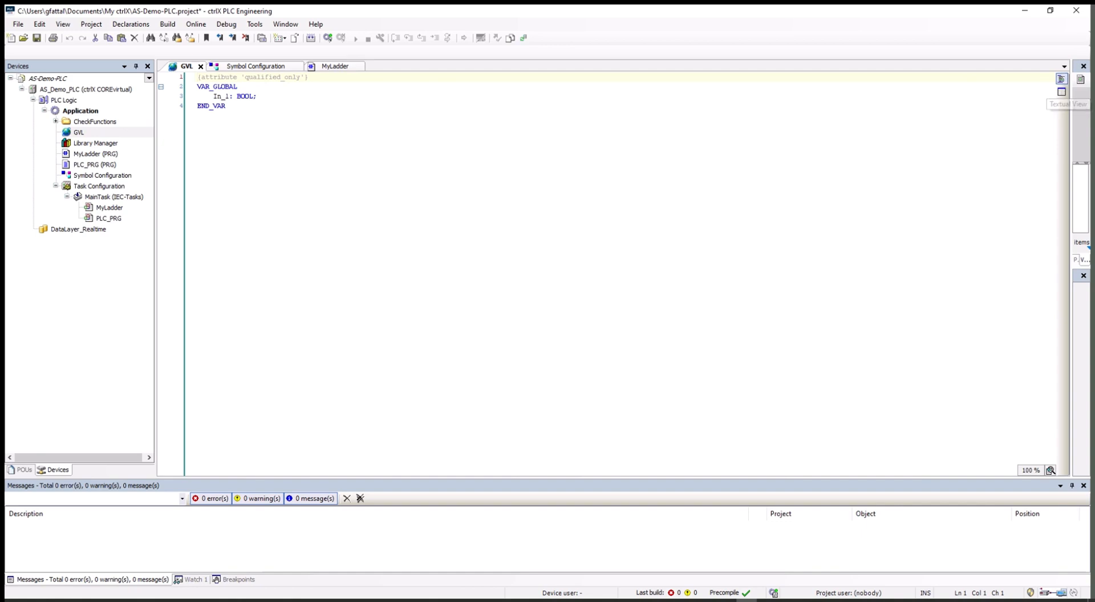
Step: Copy the In_1 declaration line and paste several copies before END_VAR
key("shift+Down")
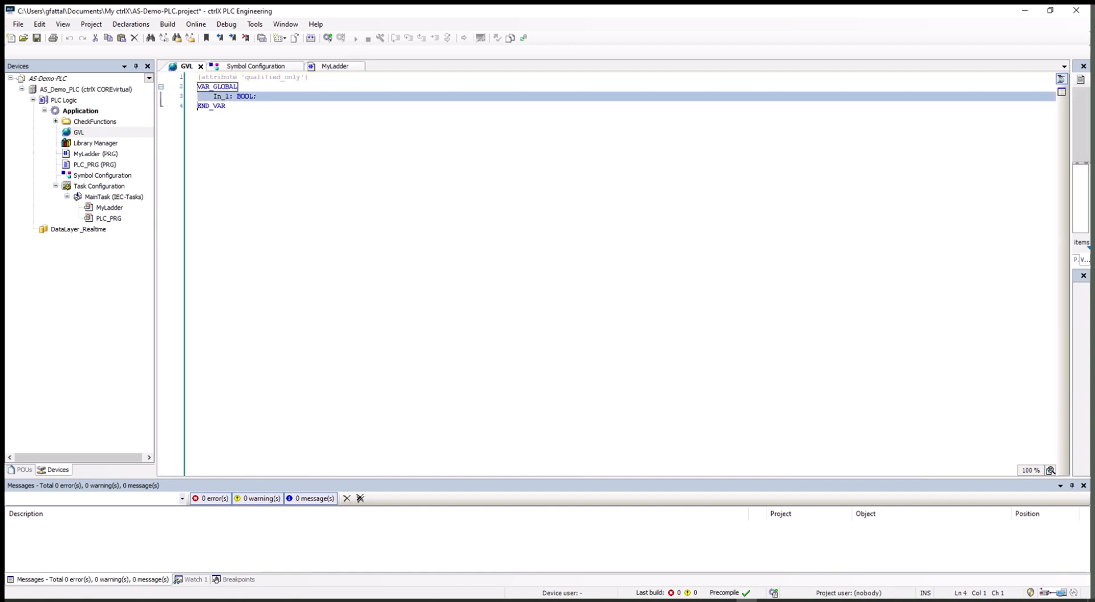
right_click(203, 100)
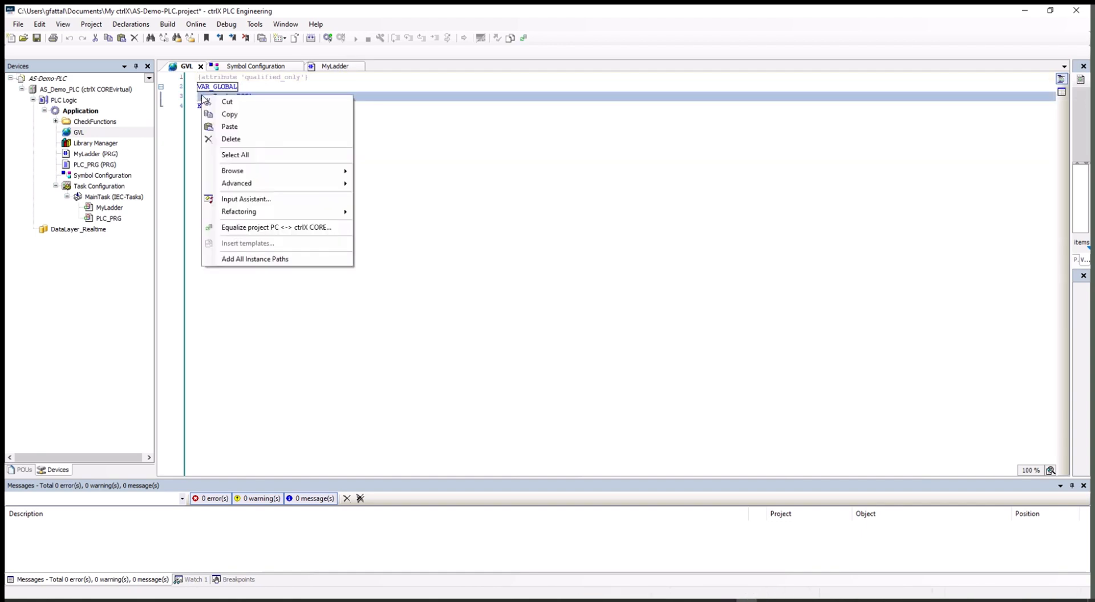
left_click(228, 115)
left_click(198, 106)
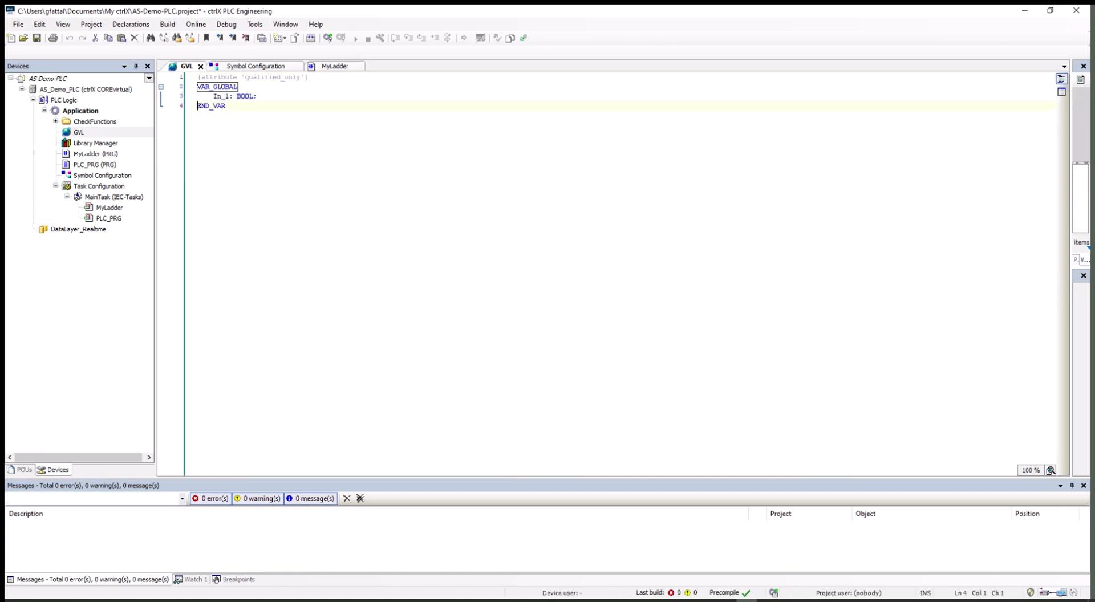
key("ctrl+v")
key("ctrl+v")
key("ctrl+v")
key("ctrl+v")
key("ctrl+v")
key("ctrl+v")
key("ctrl+v")
key("ctrl+v")
key("ctrl+v")
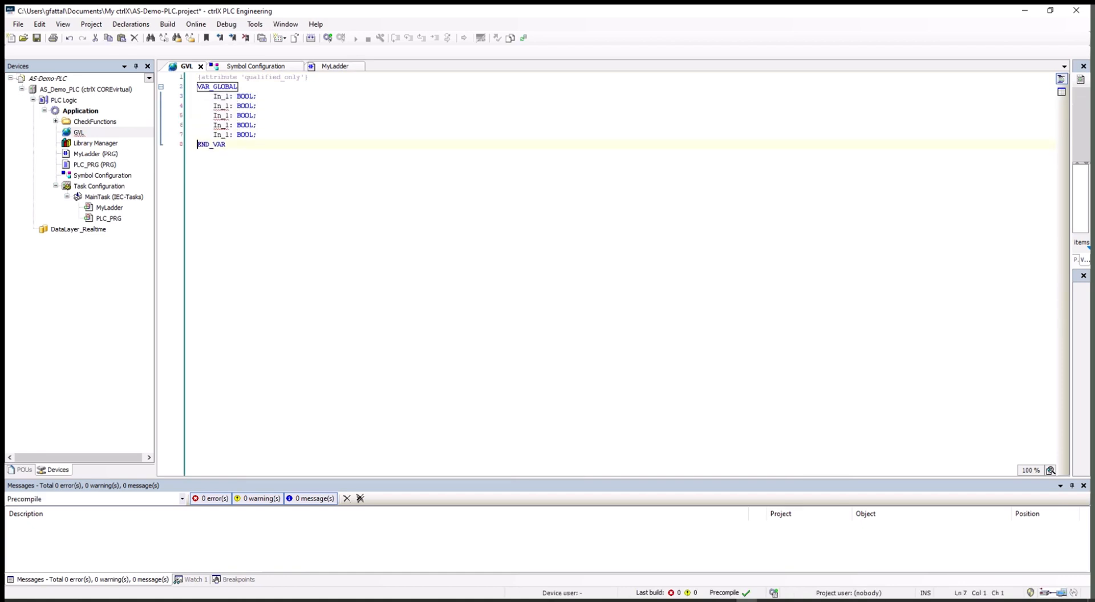
key("ctrl+v")
key("ctrl+v")
key("ctrl+v")
key("ctrl+v")
key("ctrl+v")
key("ctrl+v")
key("ctrl+v")
key("ctrl+v")
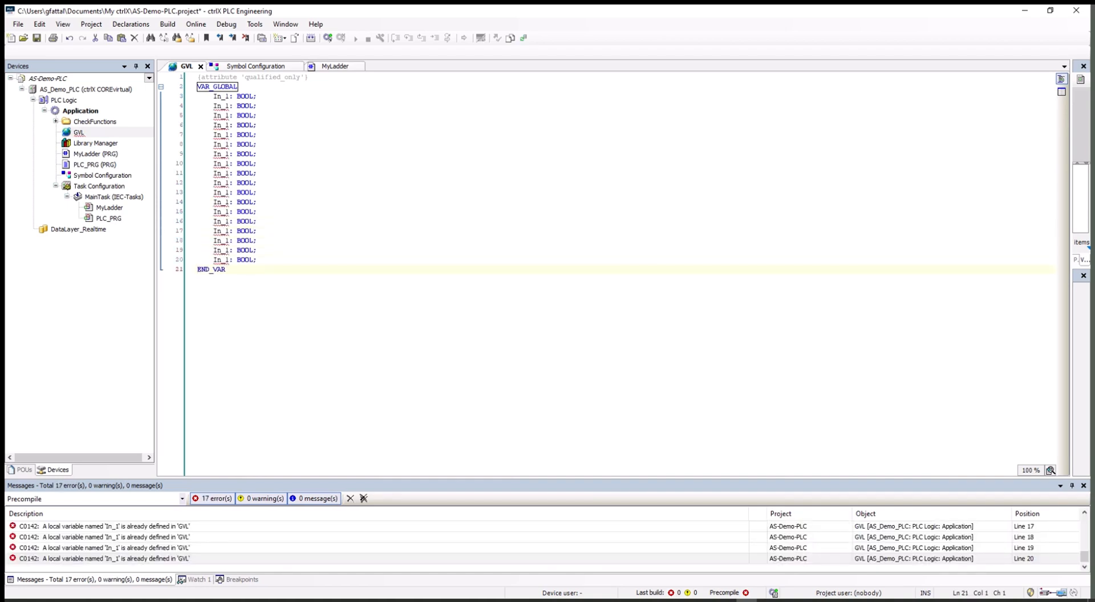
Step: Renumber the pasted declarations to In_2 through In_5, then open MyLadder
left_click(224, 106)
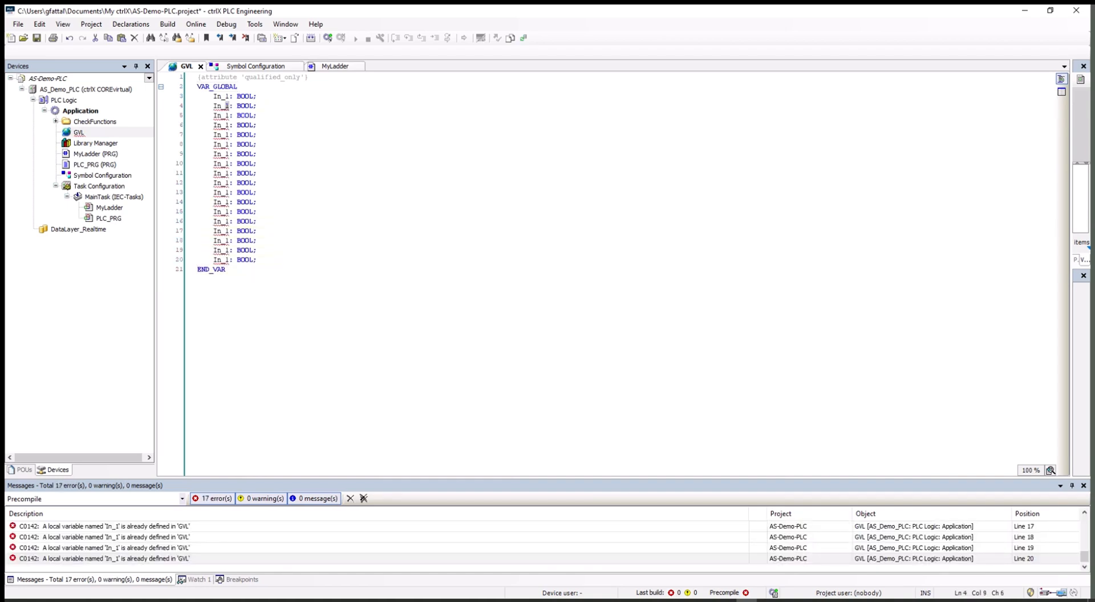
type("2")
left_click(224, 115)
key("BackSpace")
type("3")
key("Delete")
type("4")
type("4")
key("BackSpace")
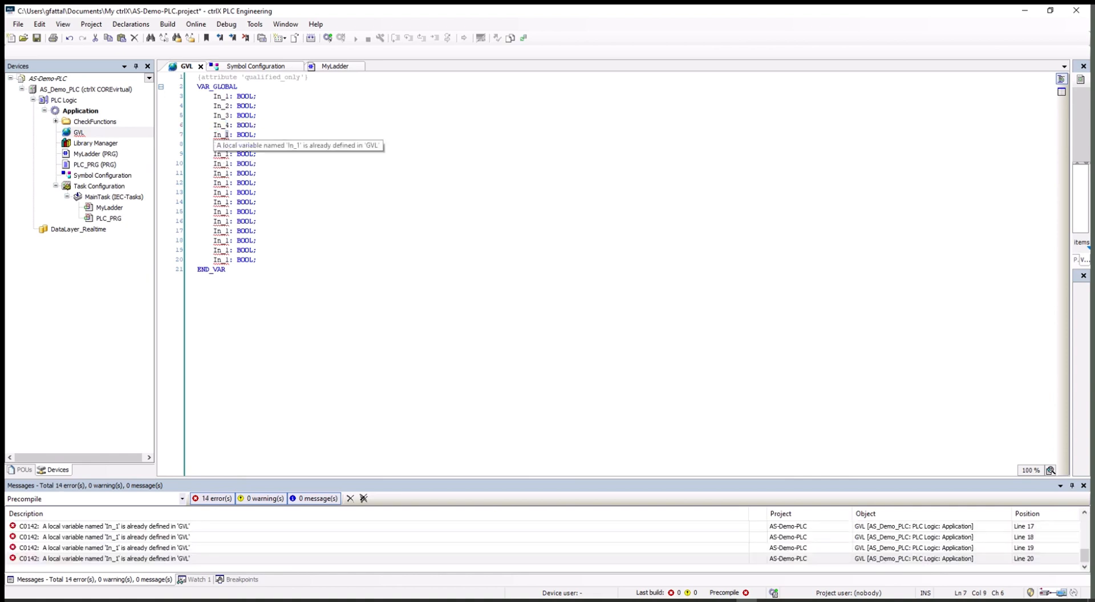
type("5")
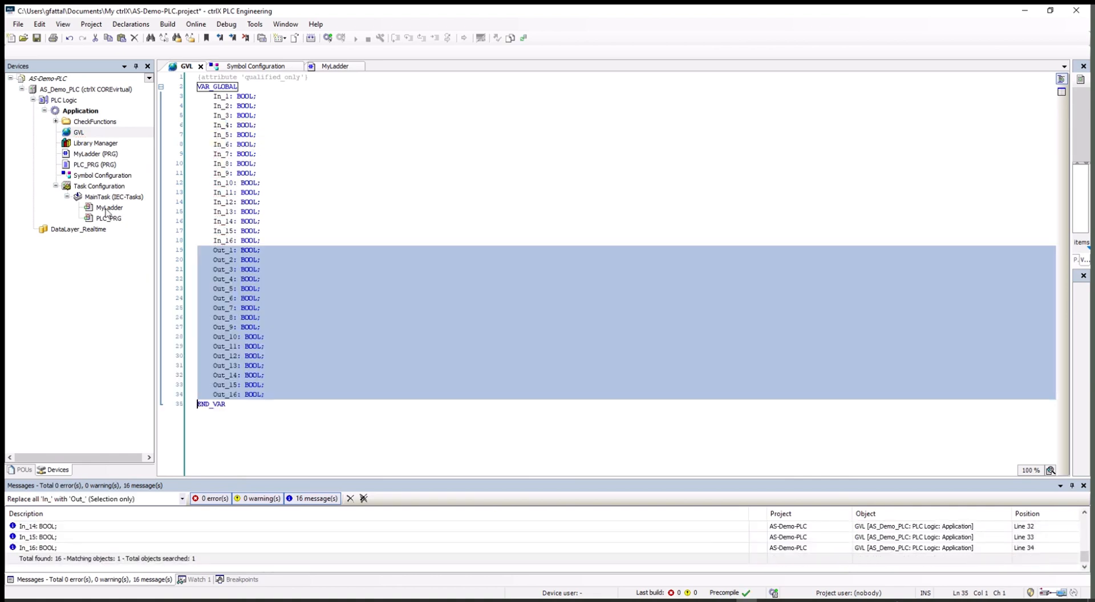
double_click(107, 210)
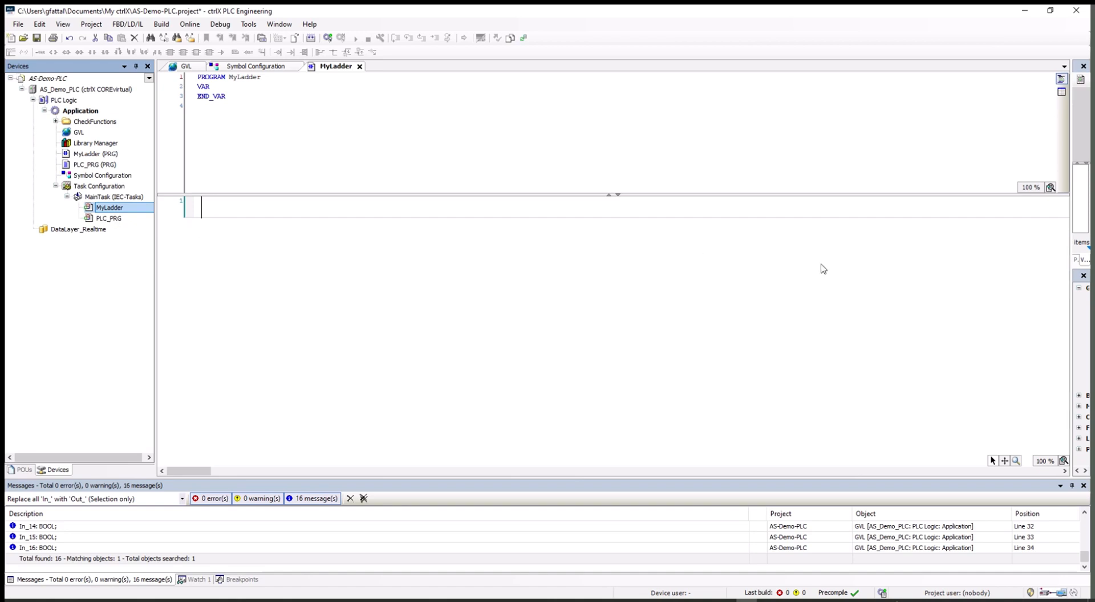
Step: Place a Contact on the first rung and assign it GVL.In_1 via the Input Assistant
left_click_drag(1070, 234, 896, 239)
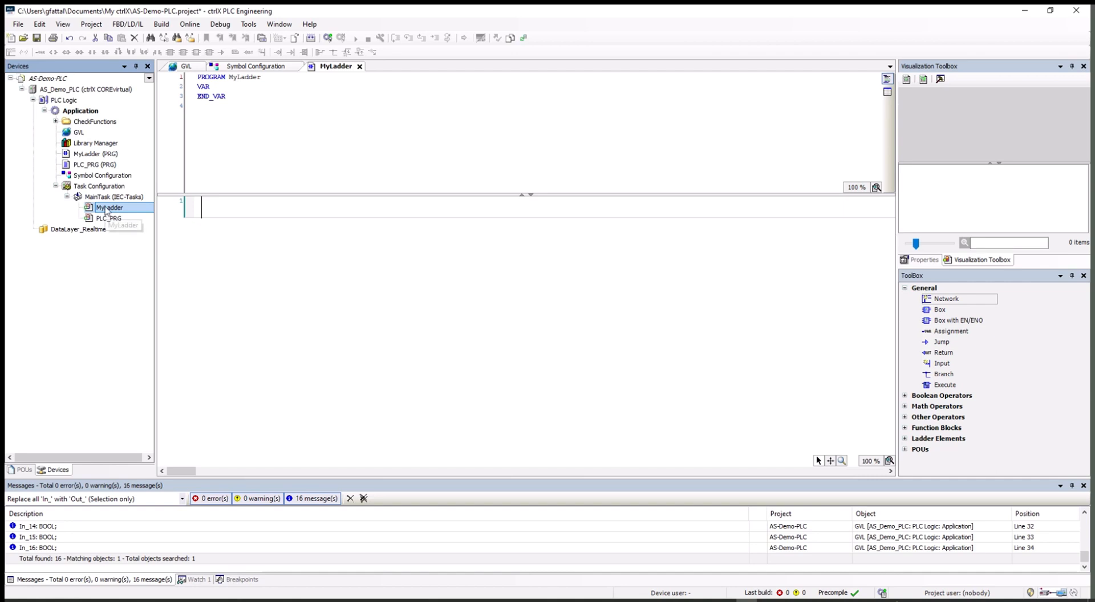
left_click(905, 439)
left_click(933, 461)
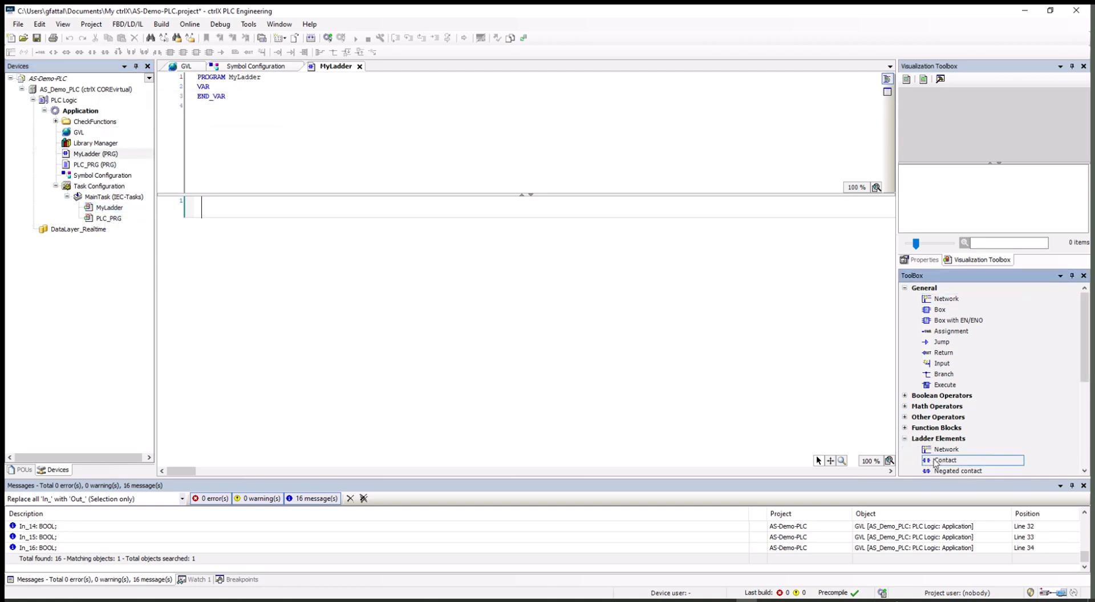
left_click_drag(933, 463, 231, 210)
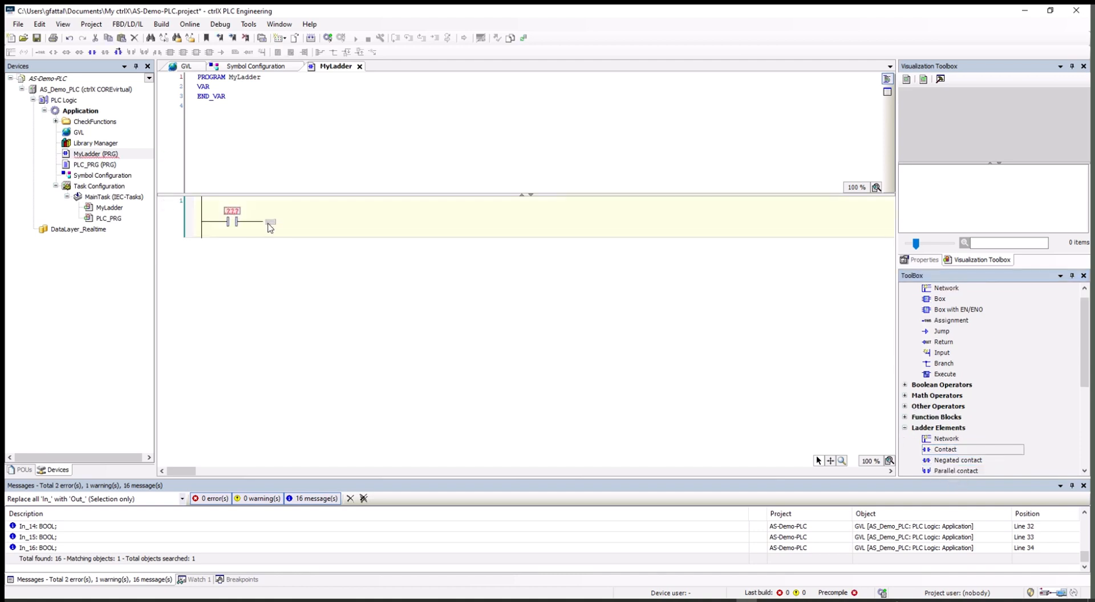
left_click(232, 211)
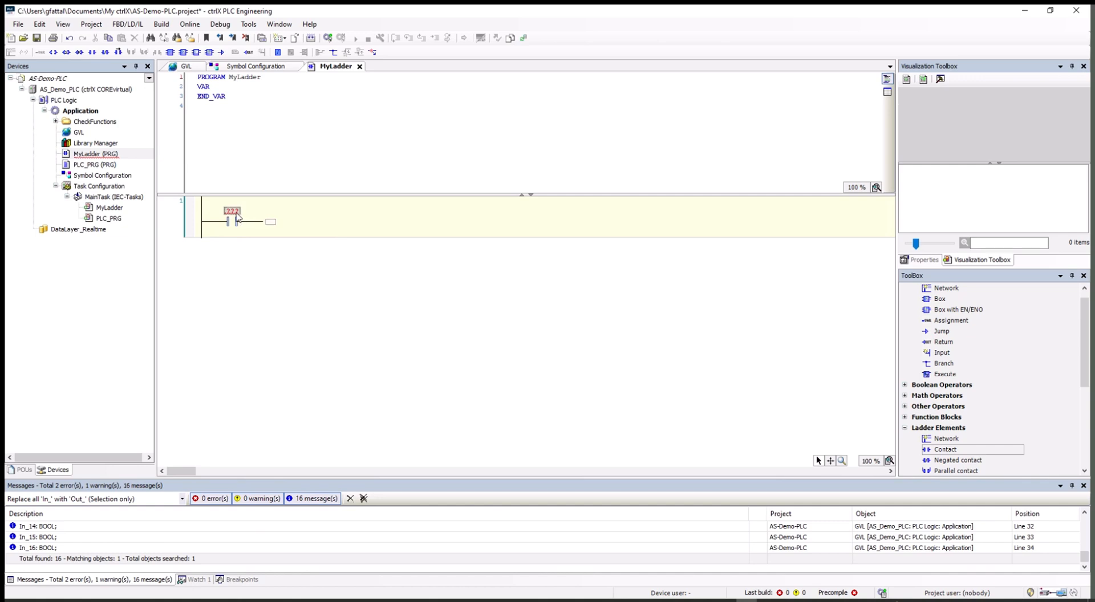
left_click(251, 212)
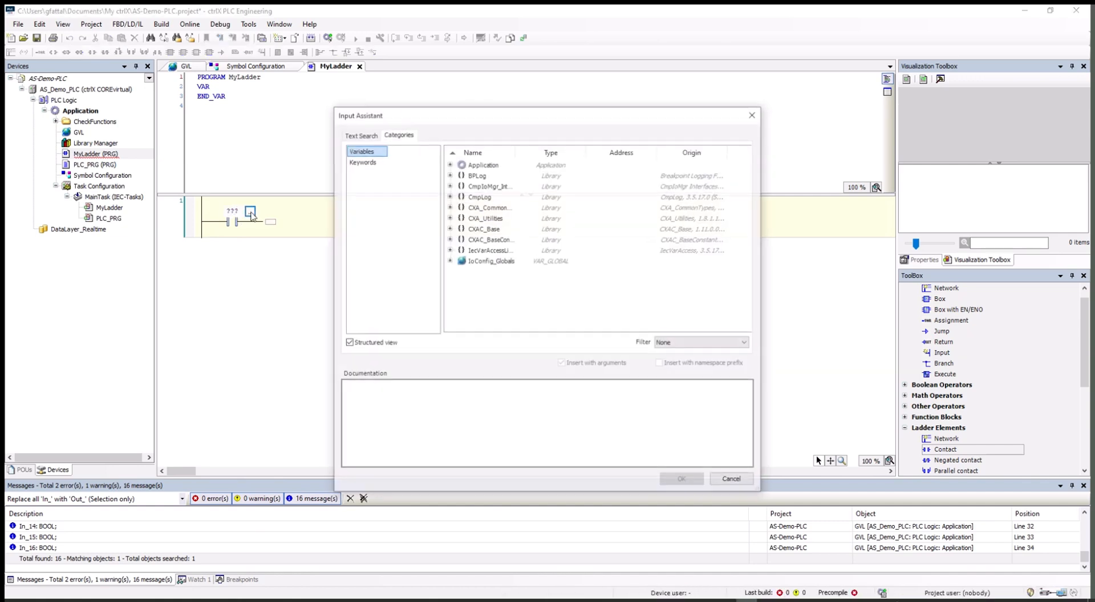
left_click(450, 164)
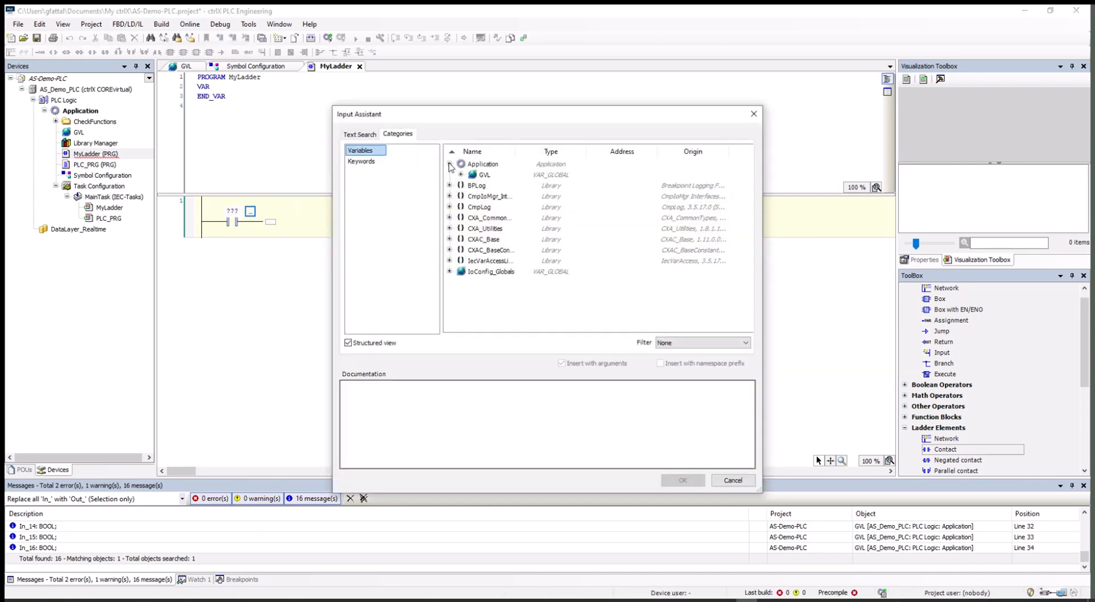
left_click(461, 175)
double_click(502, 186)
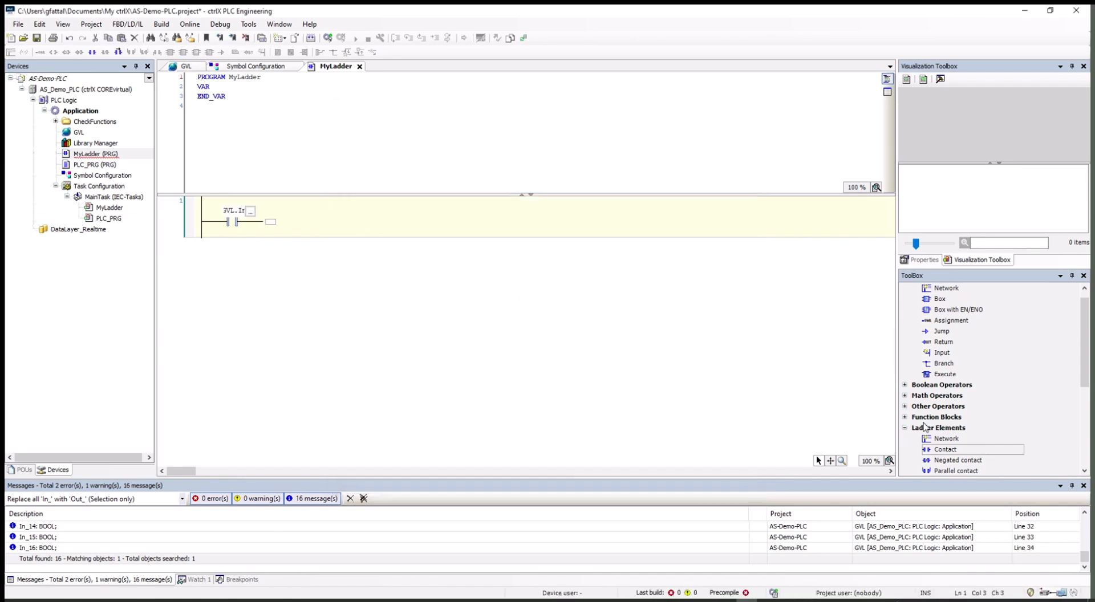
Step: Add a Coil at the rung's end and assign it GVL.Out_1
scroll(996, 420, "down", 2)
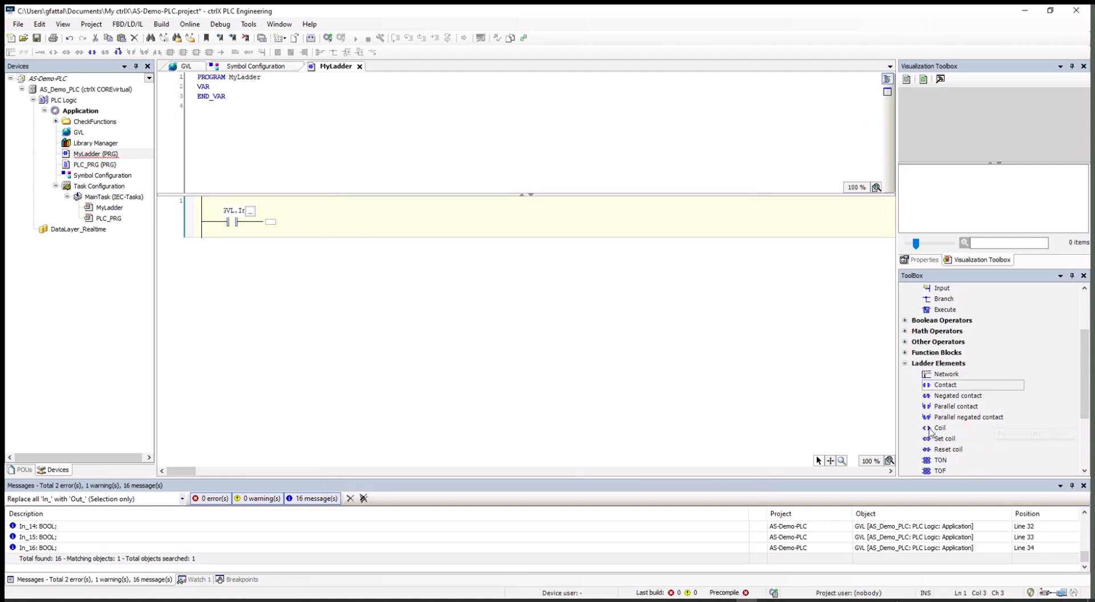
left_click_drag(927, 432, 272, 227)
left_click(855, 211)
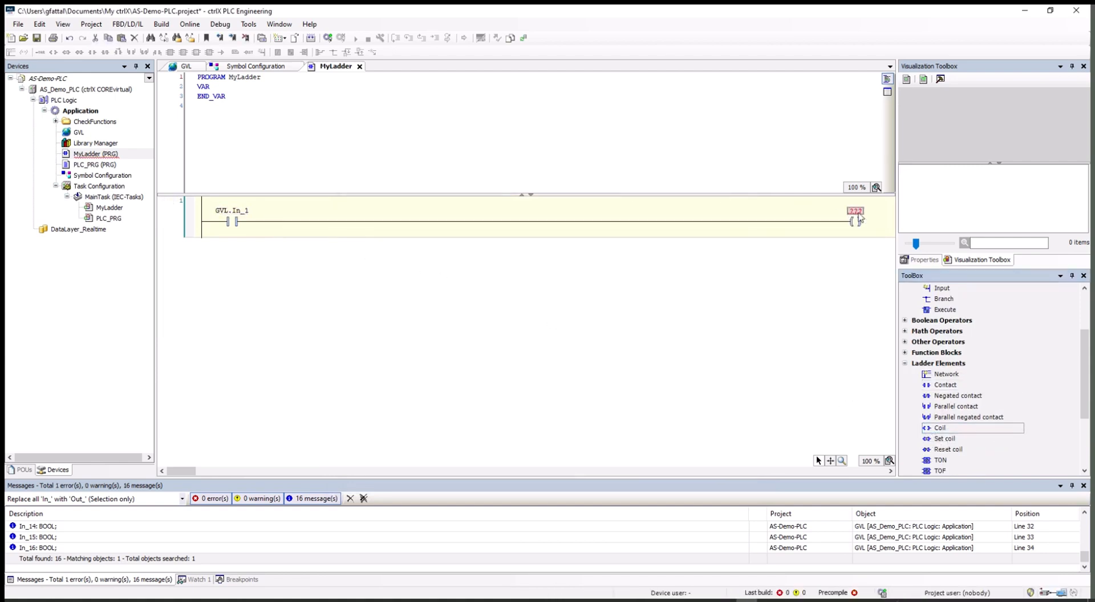
left_click(873, 212)
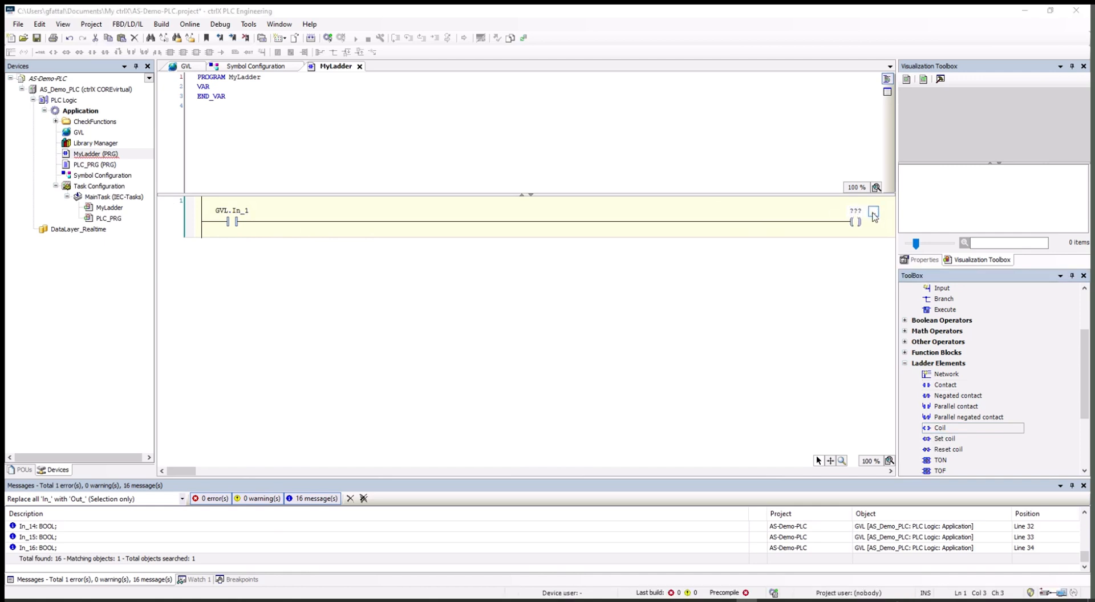
scroll(571, 239, "down", 3)
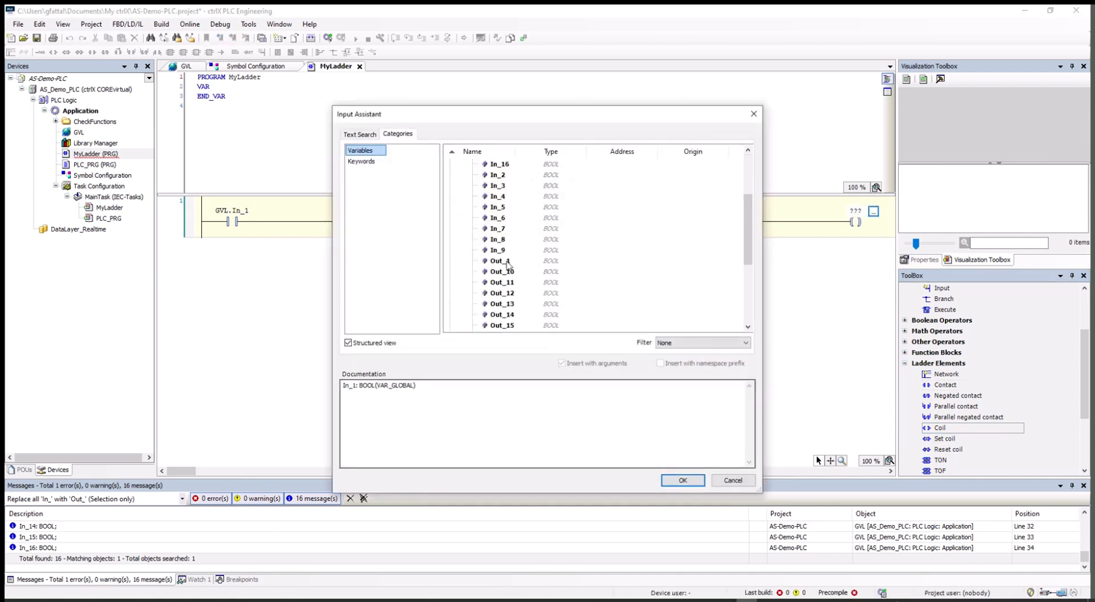
double_click(506, 262)
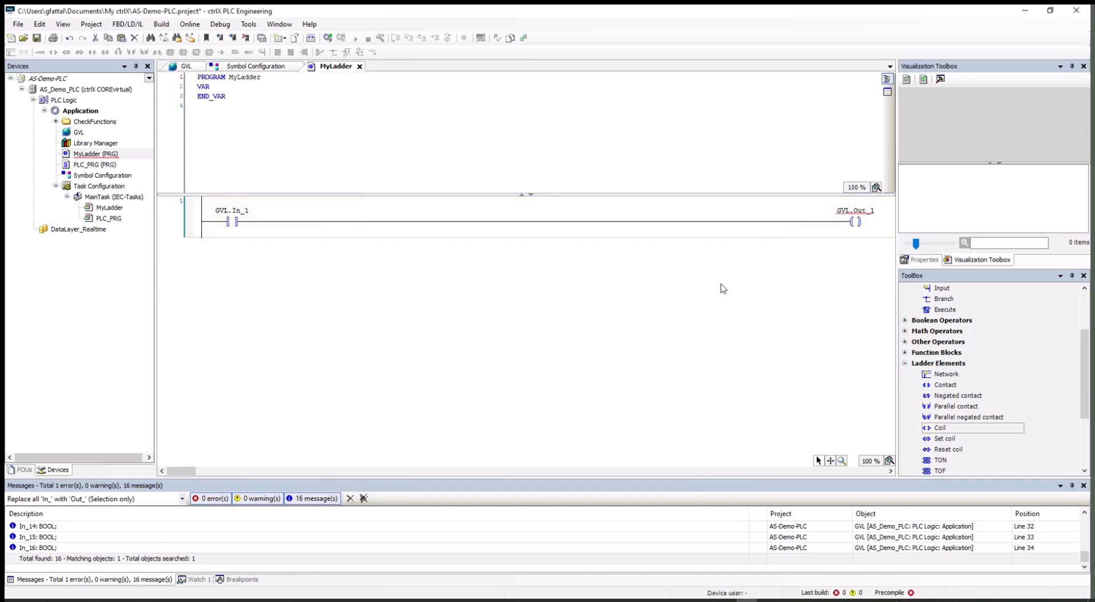
left_click(711, 298)
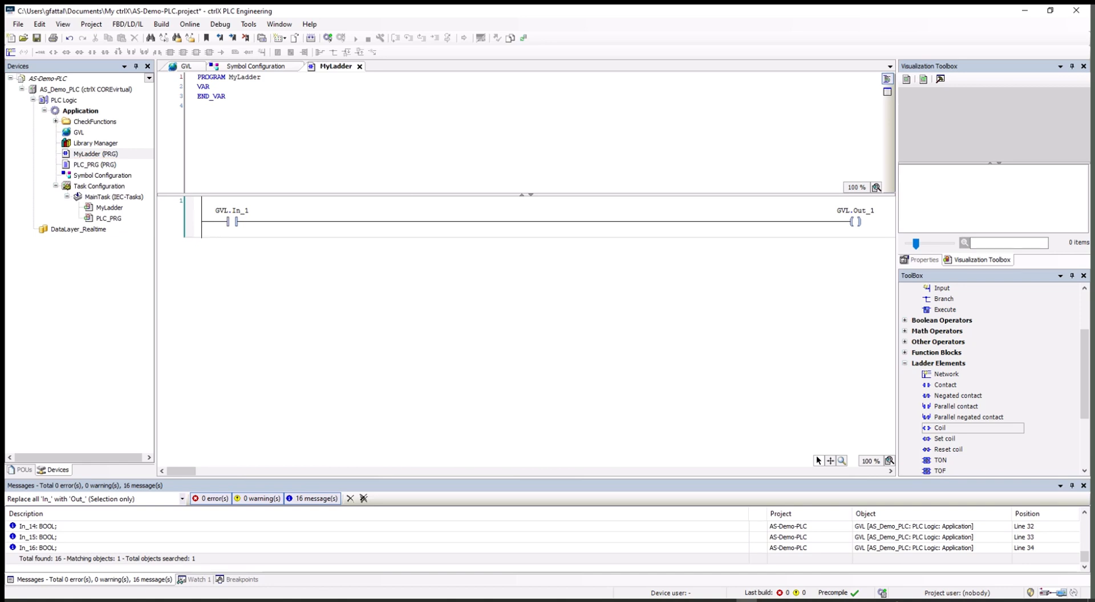
Step: Open the Symbol Configuration, build the application, and expand the GVL symbols
double_click(91, 176)
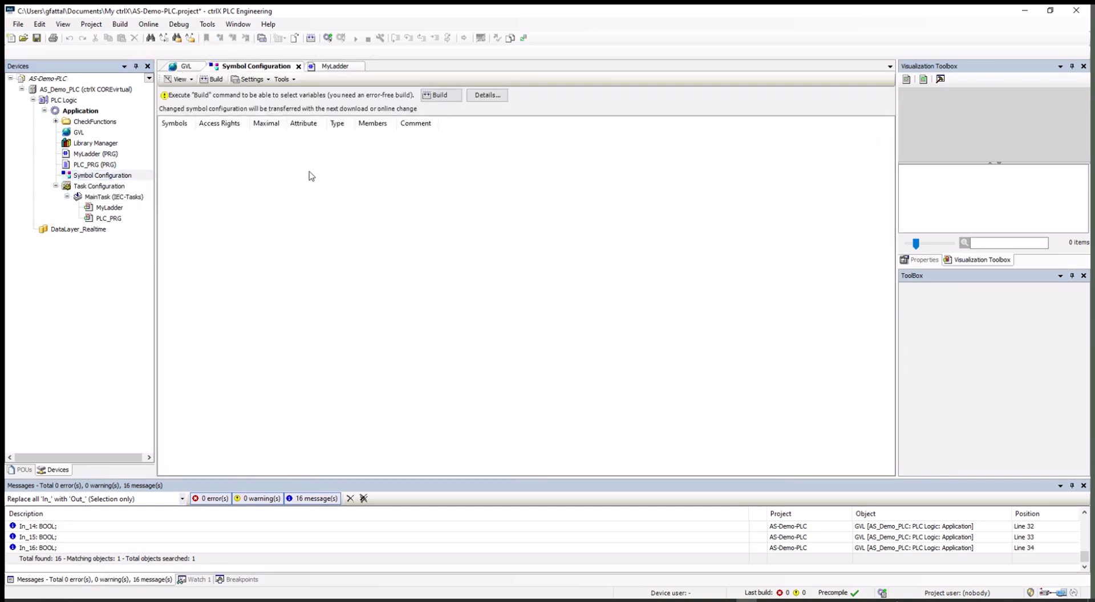
left_click(210, 81)
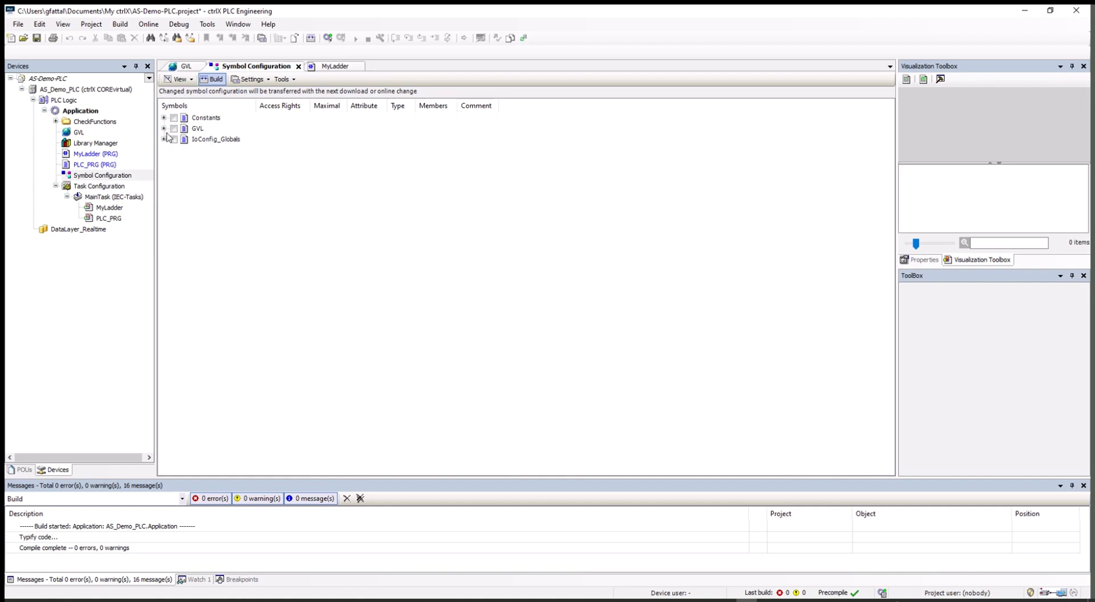
left_click(164, 130)
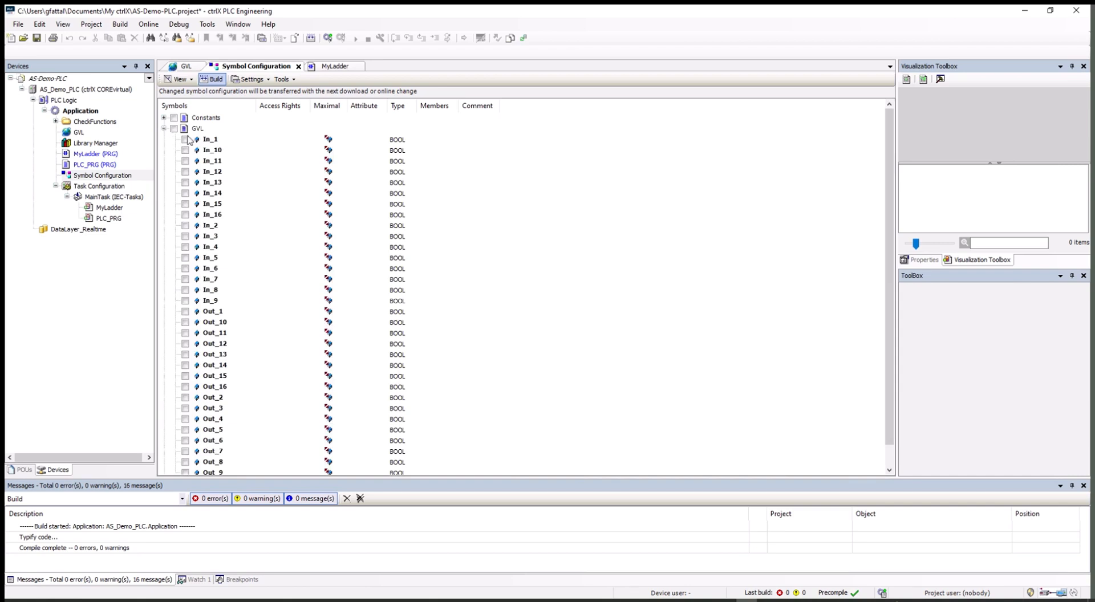
scroll(274, 226, "down", 1)
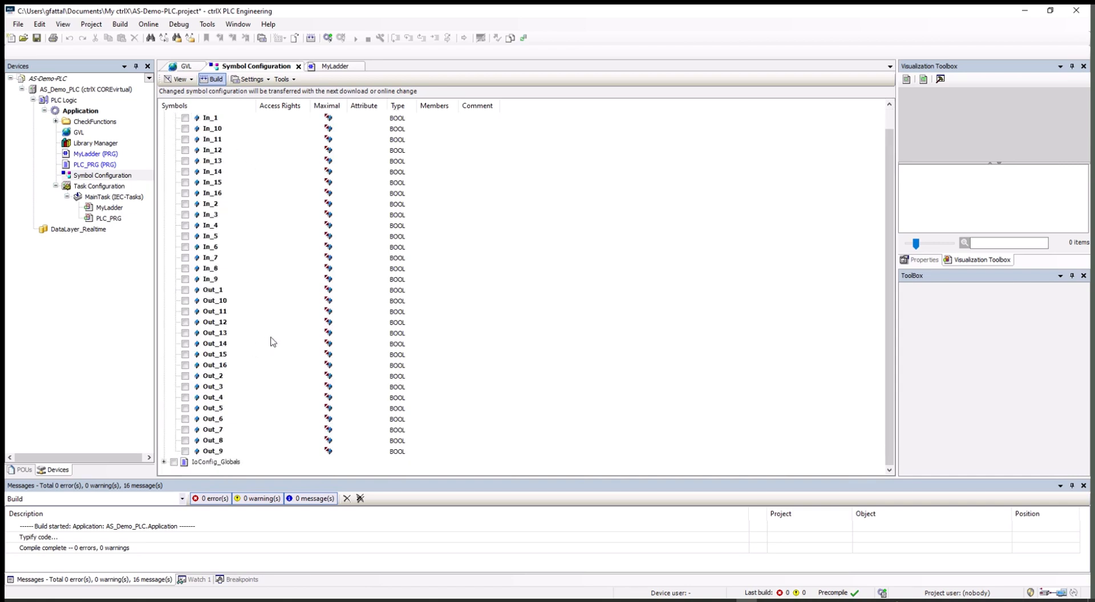
scroll(271, 344, "up", 1)
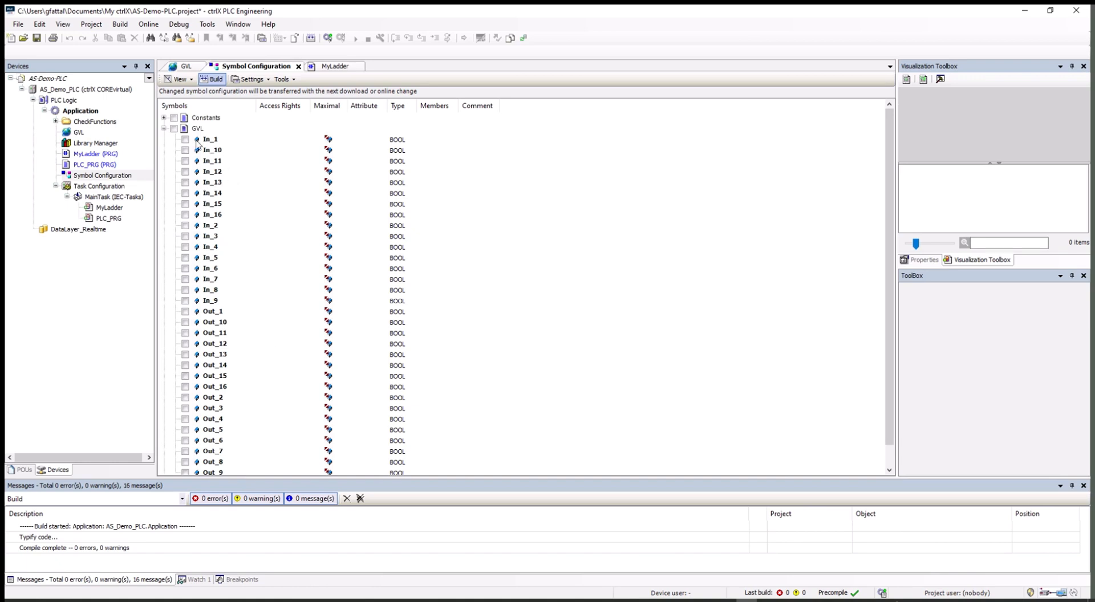
scroll(208, 149, "down", 1)
scroll(237, 167, "up", 1)
Step: Tick the GVL checkbox to export all In_ and Out_ variables, then collapse the list
left_click(174, 128)
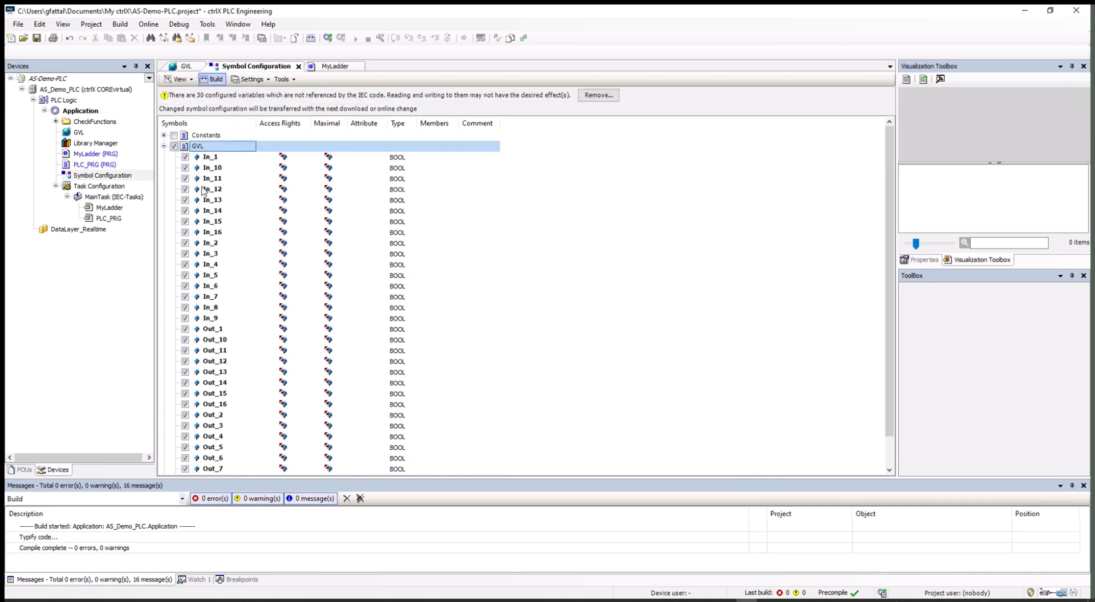
scroll(234, 388, "down", 1)
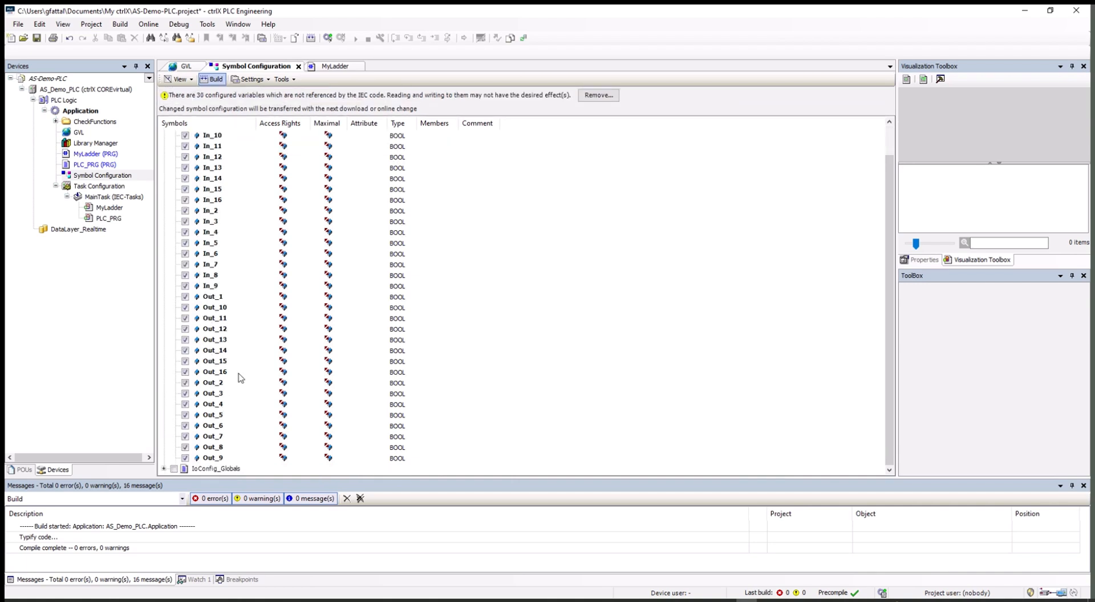
scroll(247, 336, "up", 1)
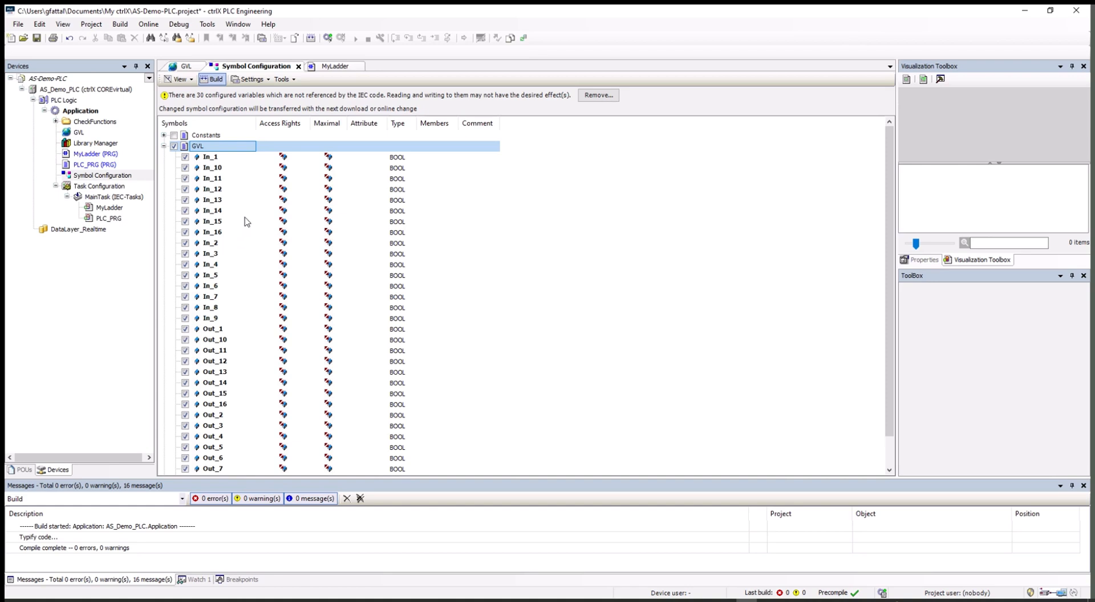
left_click(164, 146)
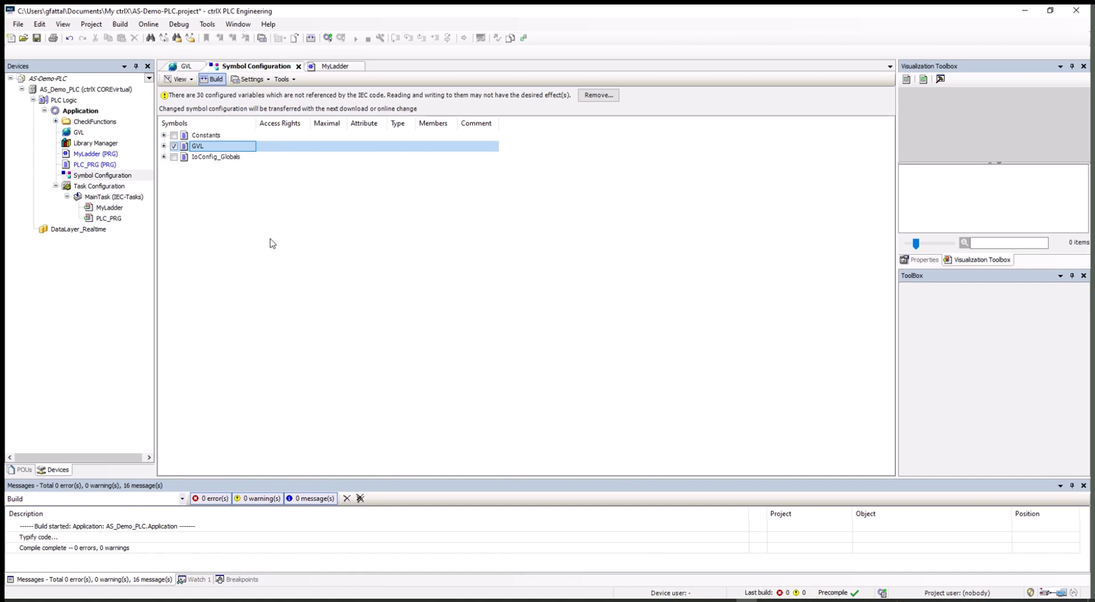
left_click(46, 91)
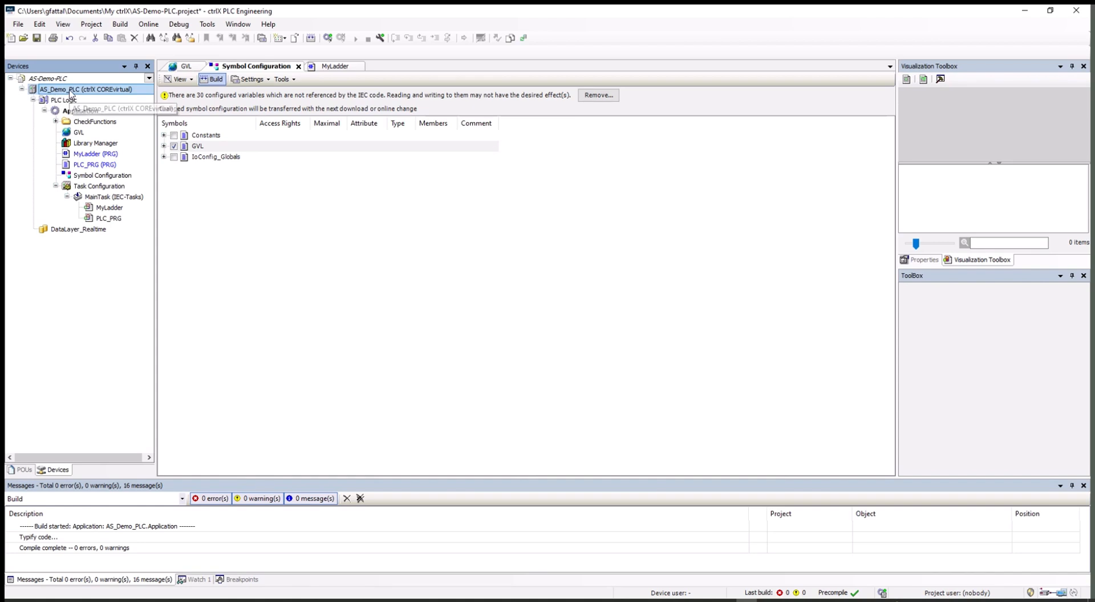
Step: Scan the network, select AS-Demo-PLC via ctrlX-PLC-Gateway, and trust its certificate
left_click(70, 90)
double_click(70, 89)
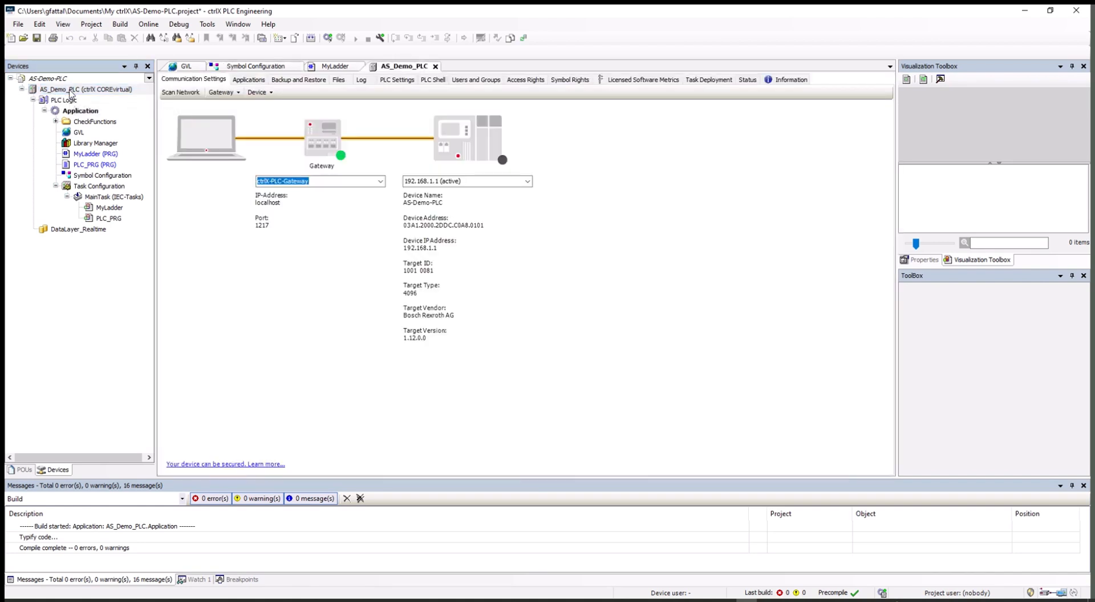
left_click(178, 93)
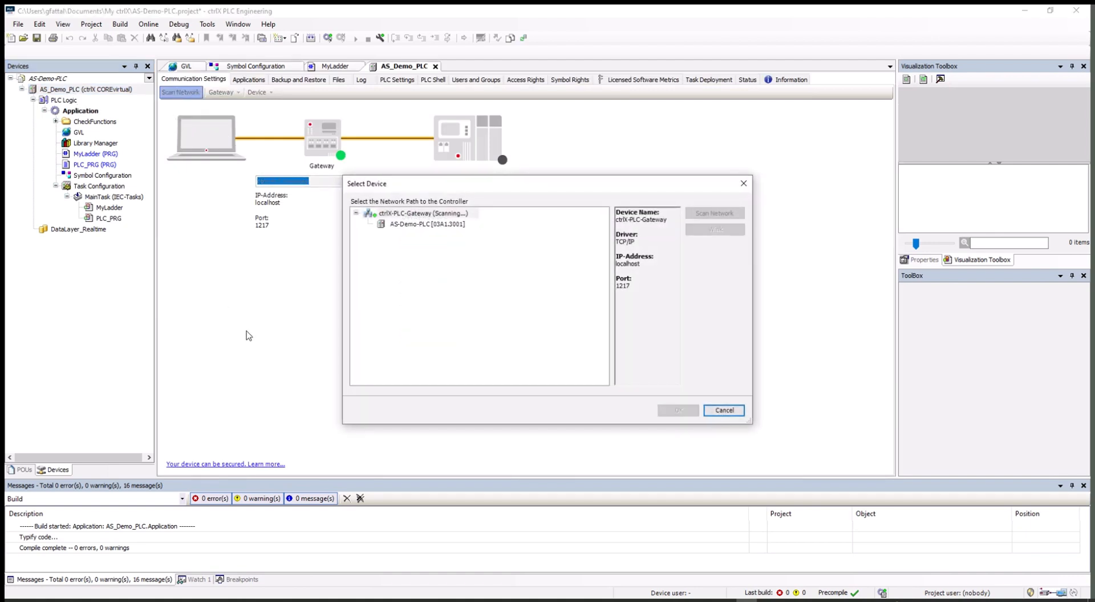
left_click(402, 224)
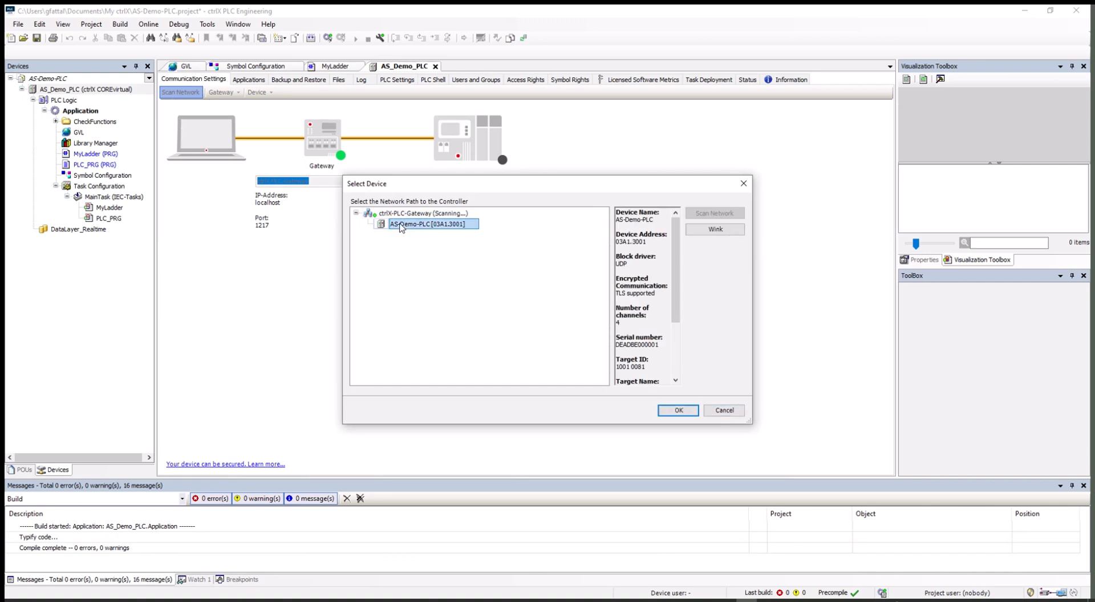
left_click(679, 411)
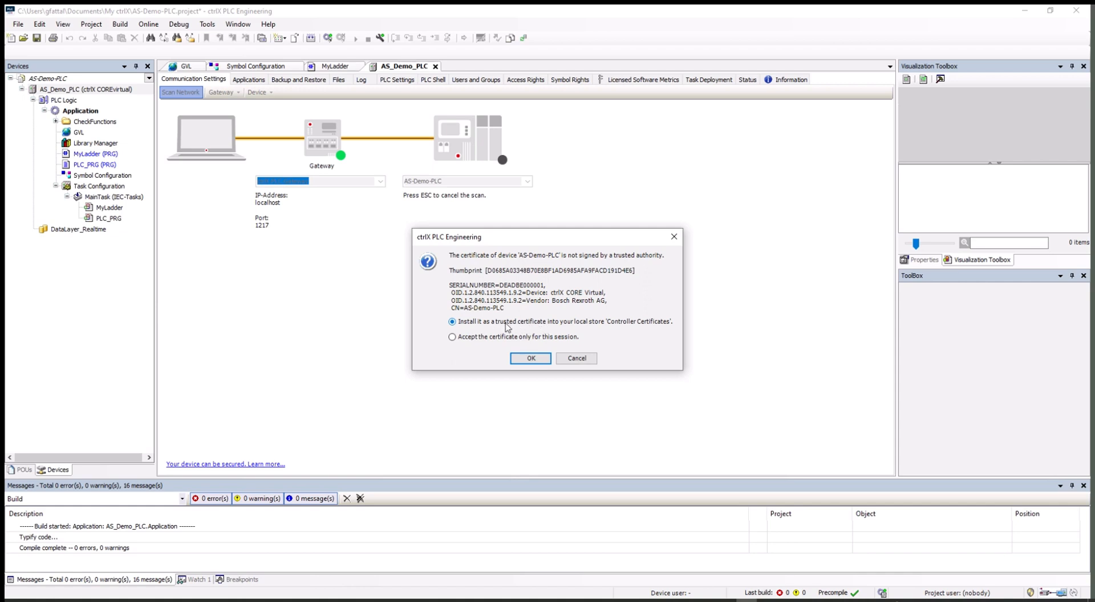
left_click(529, 360)
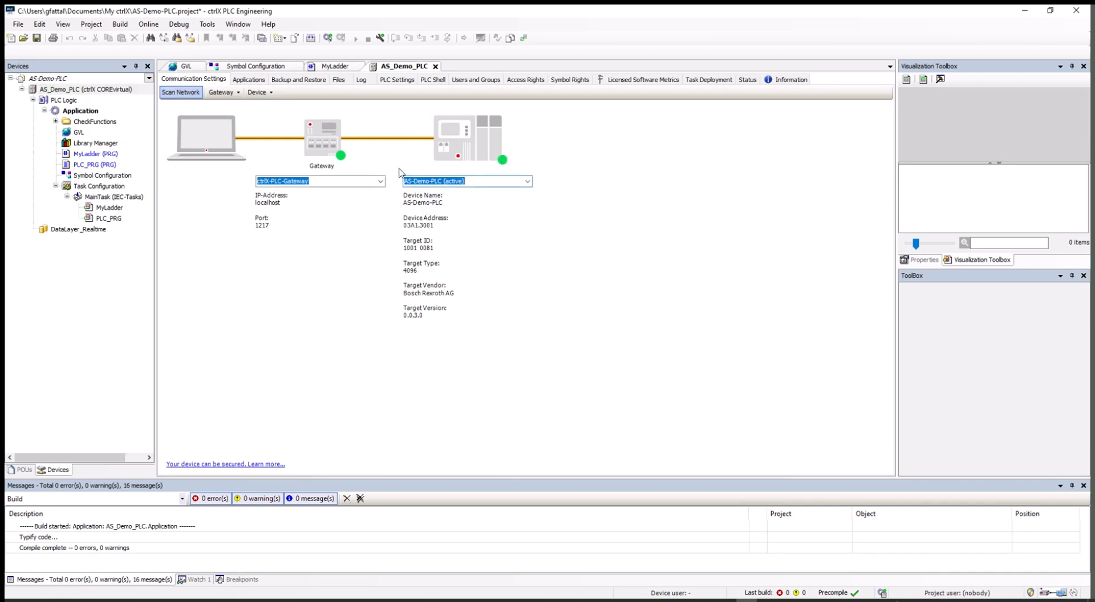
left_click(59, 91)
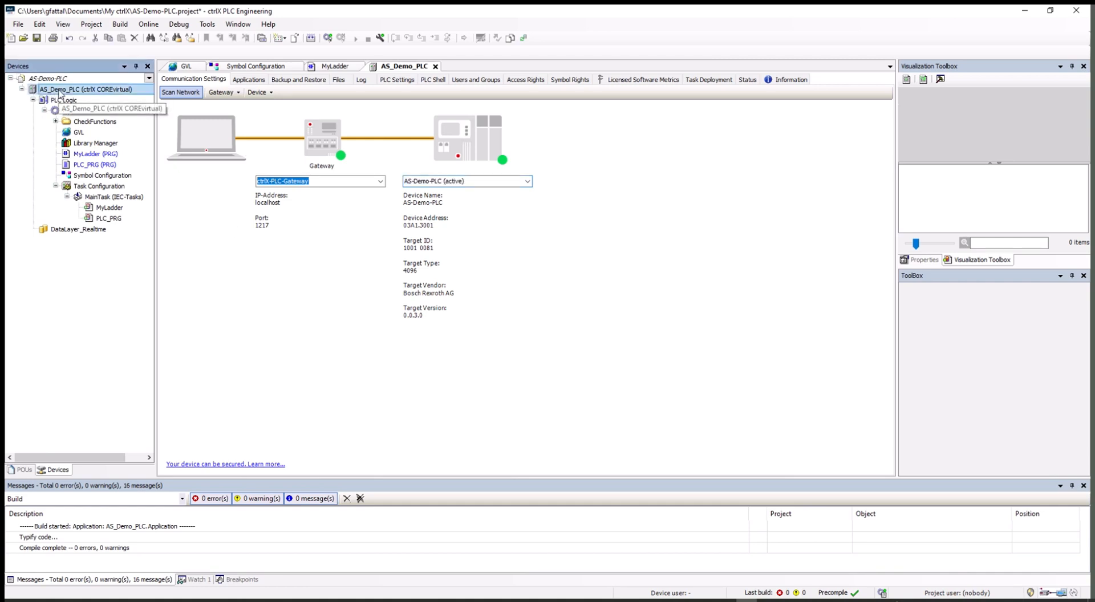
Step: Generate code, then Multiple Download AS_Demo_PLC.Application to AS-Demo-PLC and close the result
left_click(125, 26)
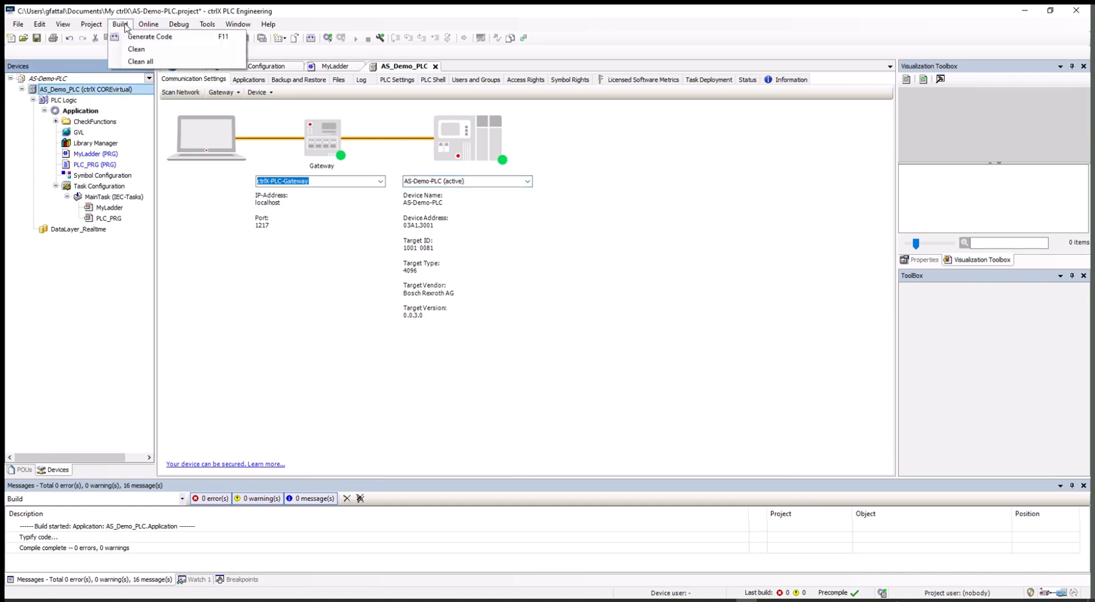
left_click(137, 39)
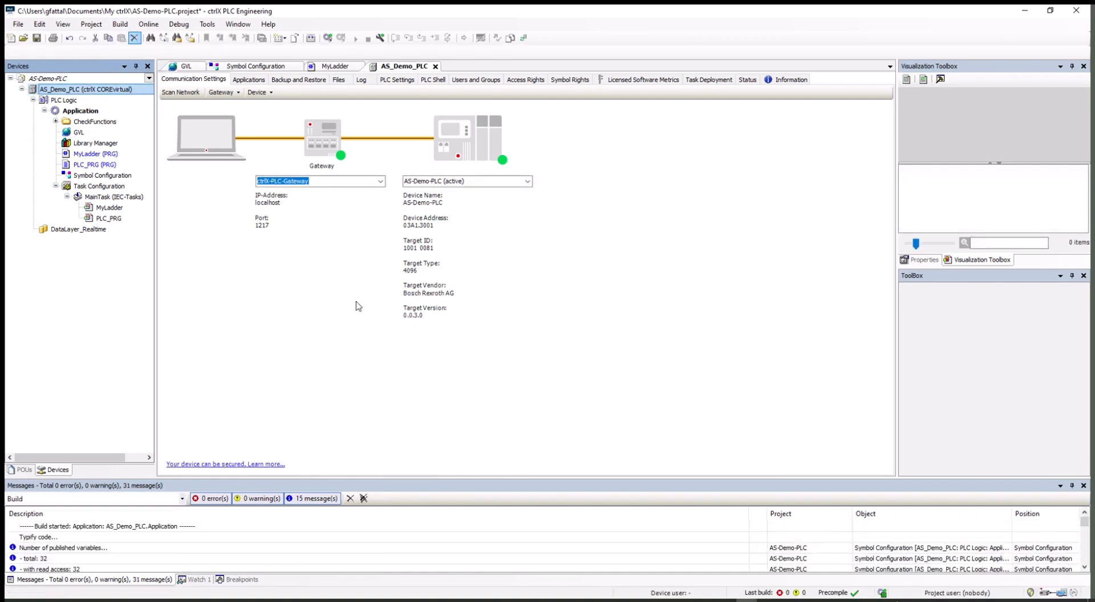
left_click(156, 27)
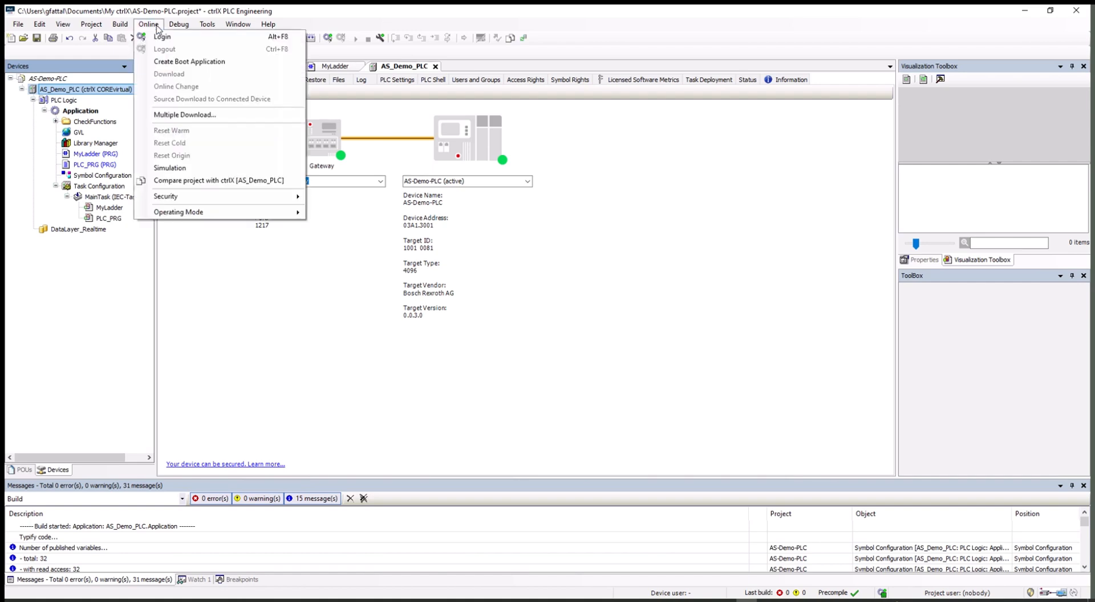
left_click(180, 117)
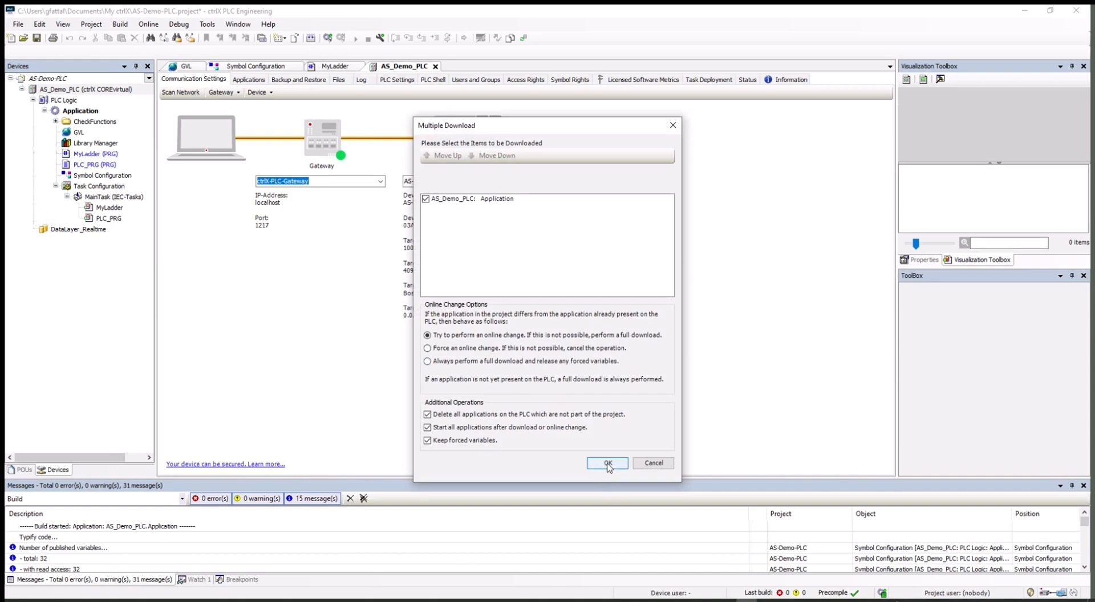
left_click(608, 464)
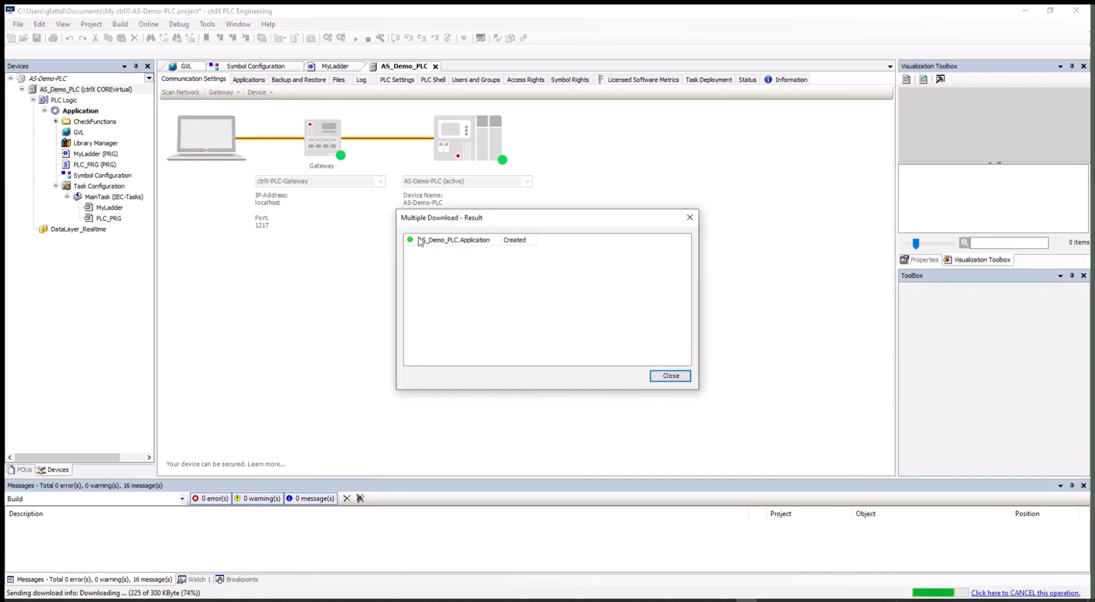
left_click(664, 376)
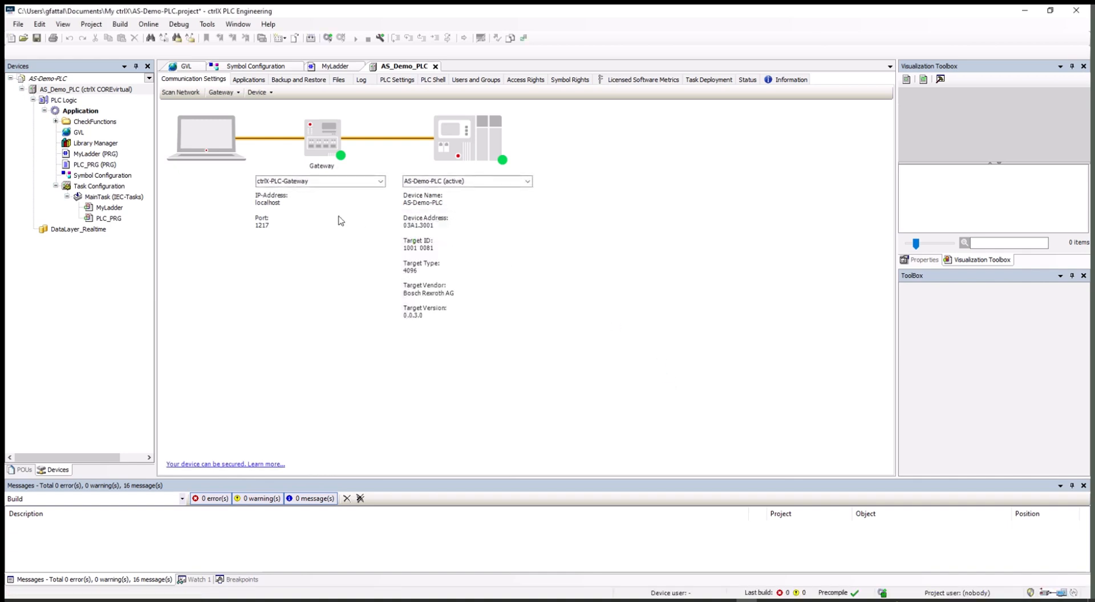
Step: Log in to AS-Demo-PLC, open MyLadder in online view, and move the window aside
left_click(328, 38)
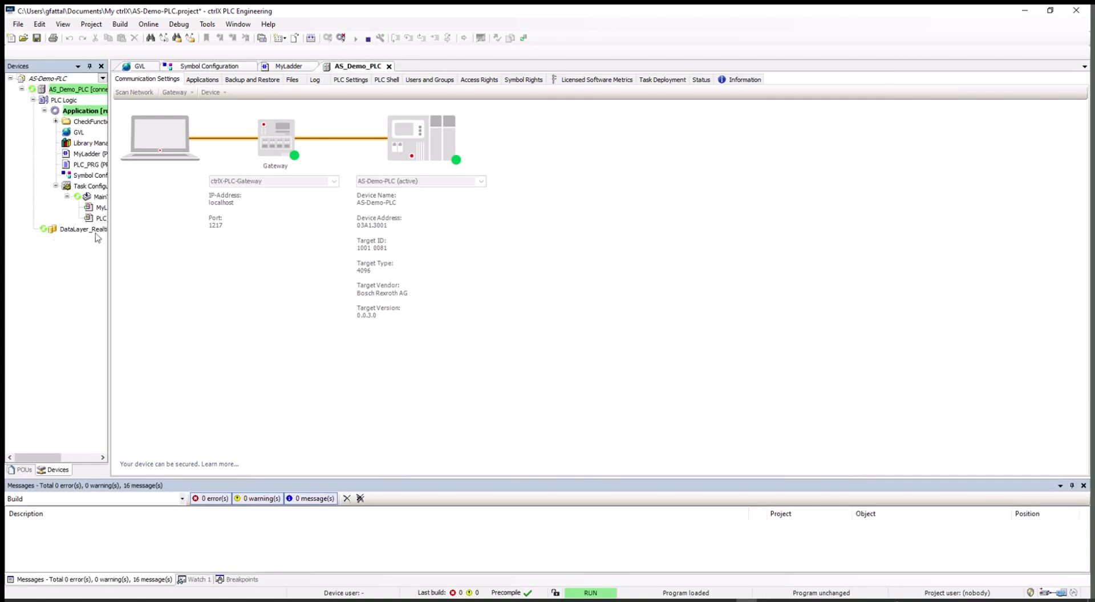
left_click(96, 208)
double_click(96, 208)
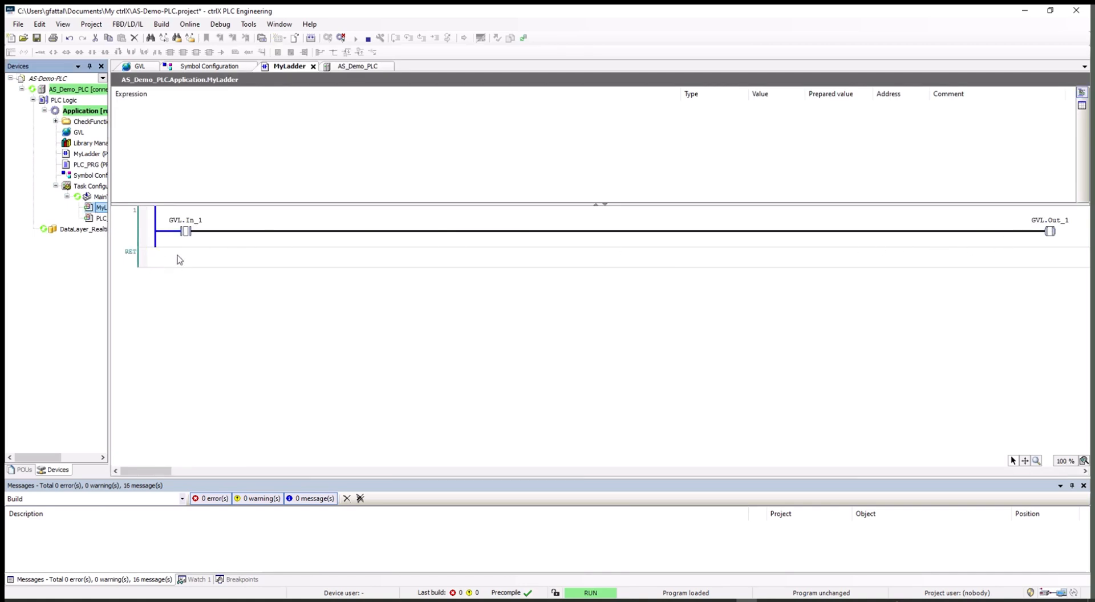
left_click_drag(432, 19, 1094, 168)
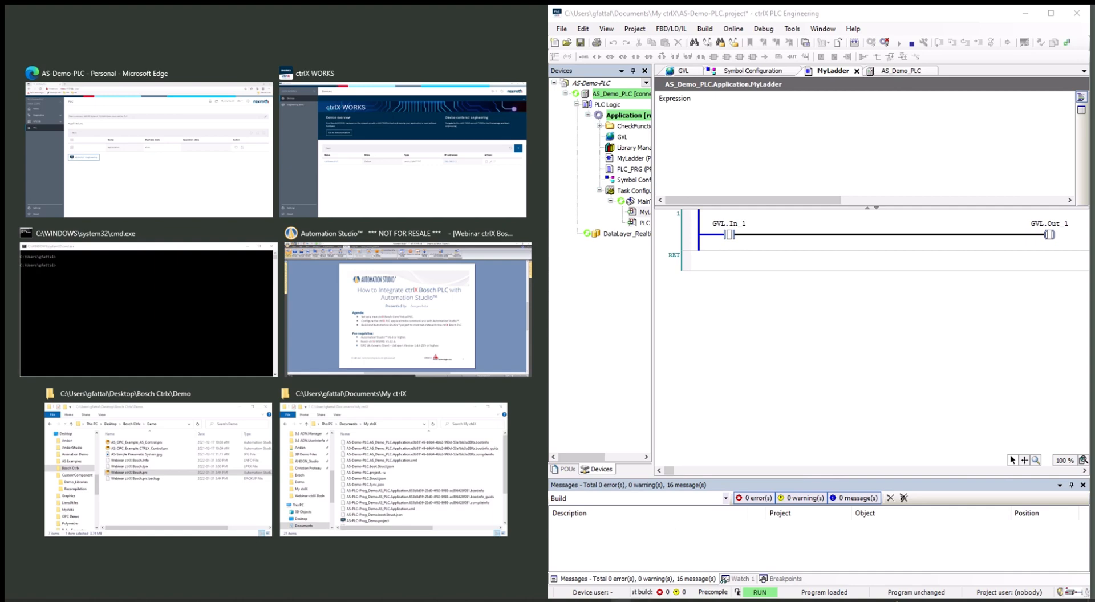
Step: Launch UaExpert and position its window beside the browser
left_click(646, 601)
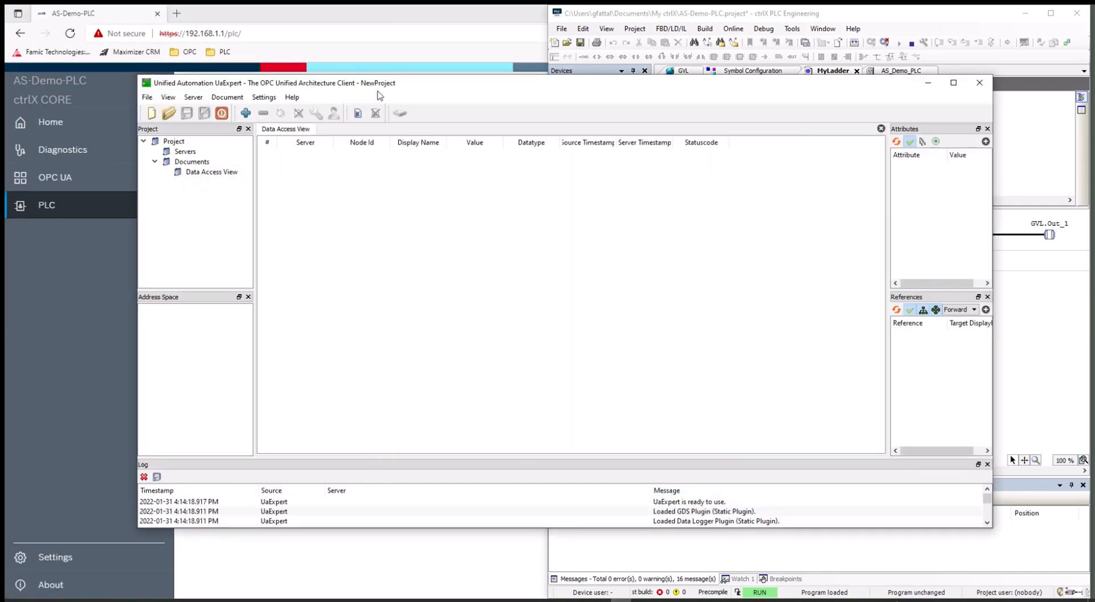
left_click_drag(433, 92, 524, 73)
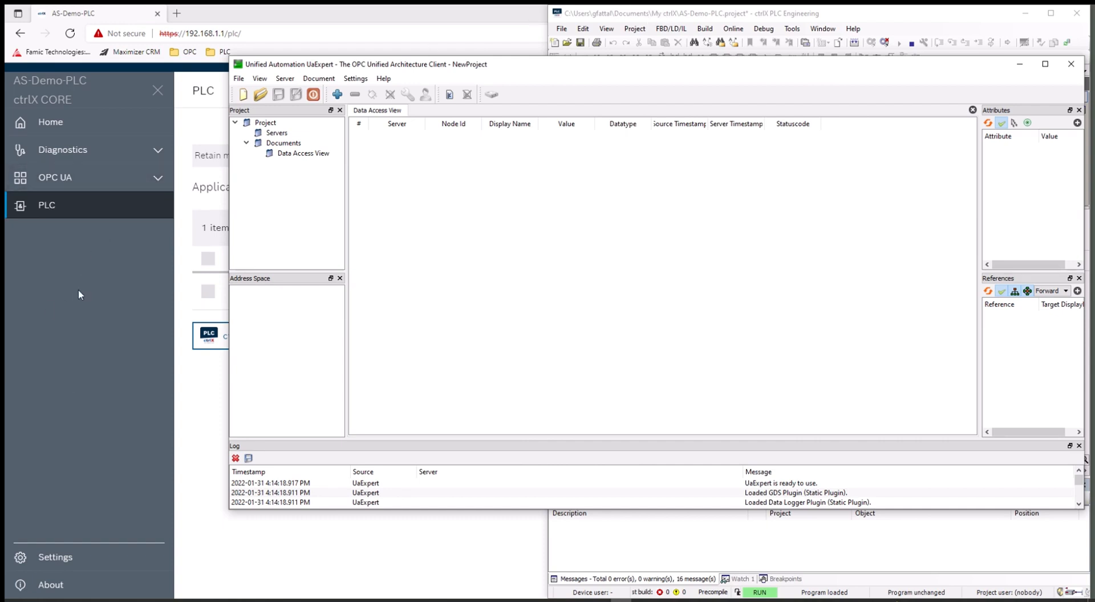
Step: Open OPC UA server configuration in ctrlX CORE and copy endpoint opc.tcp://AS-Demo-PLC:4841
left_click(128, 241)
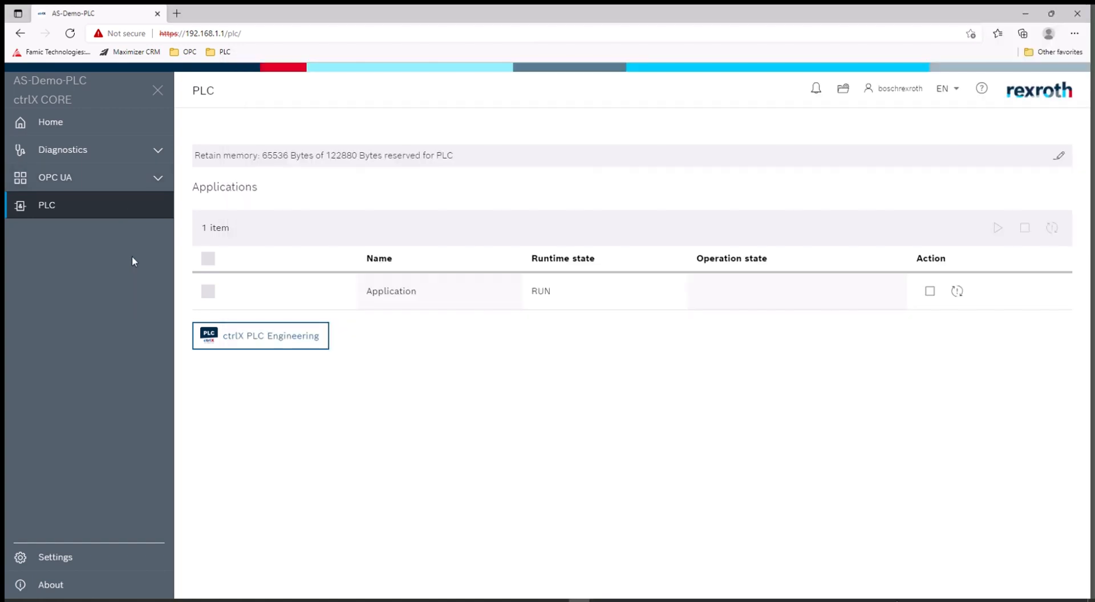
left_click(158, 181)
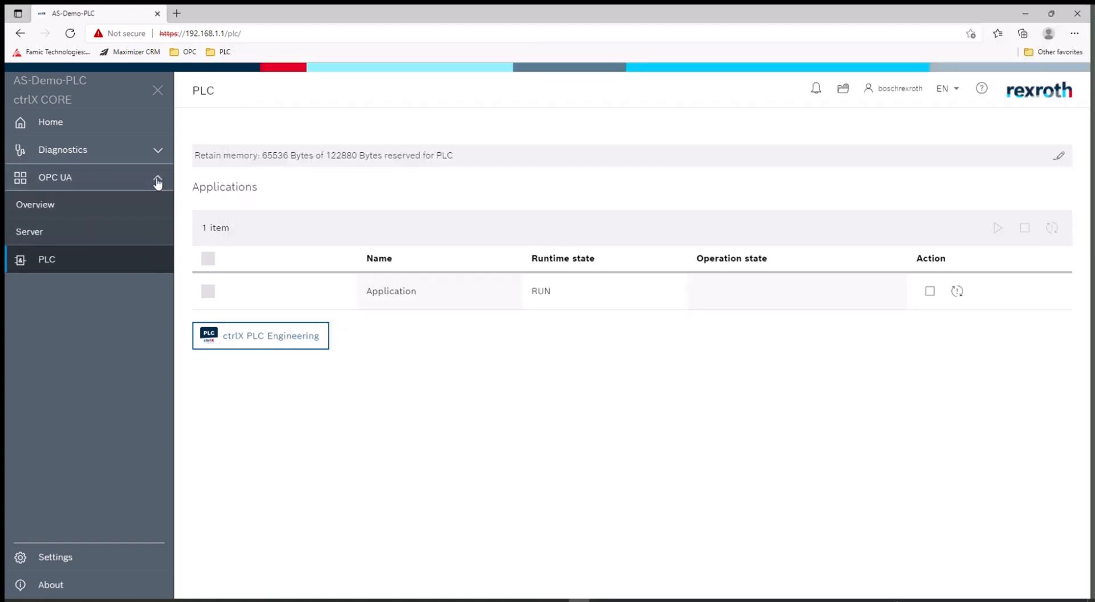
left_click(37, 205)
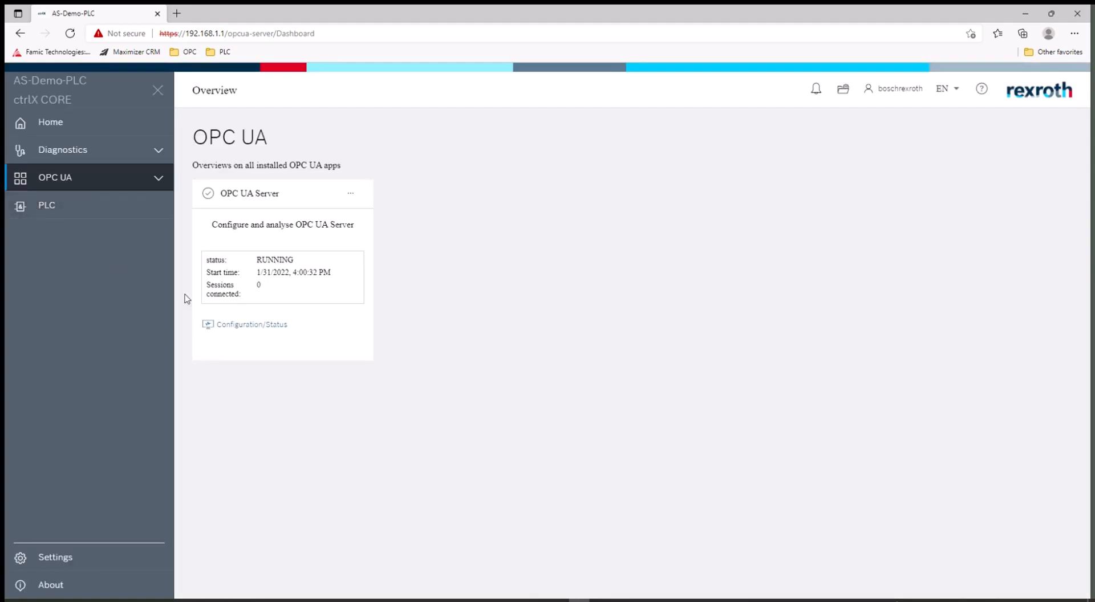
left_click(245, 327)
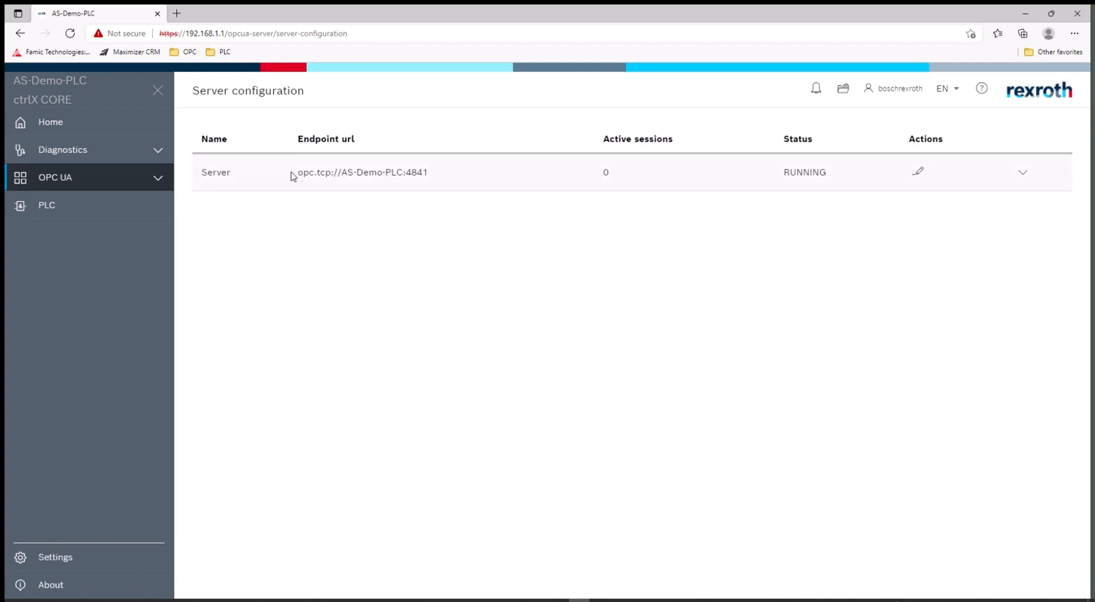
left_click_drag(297, 172, 423, 172)
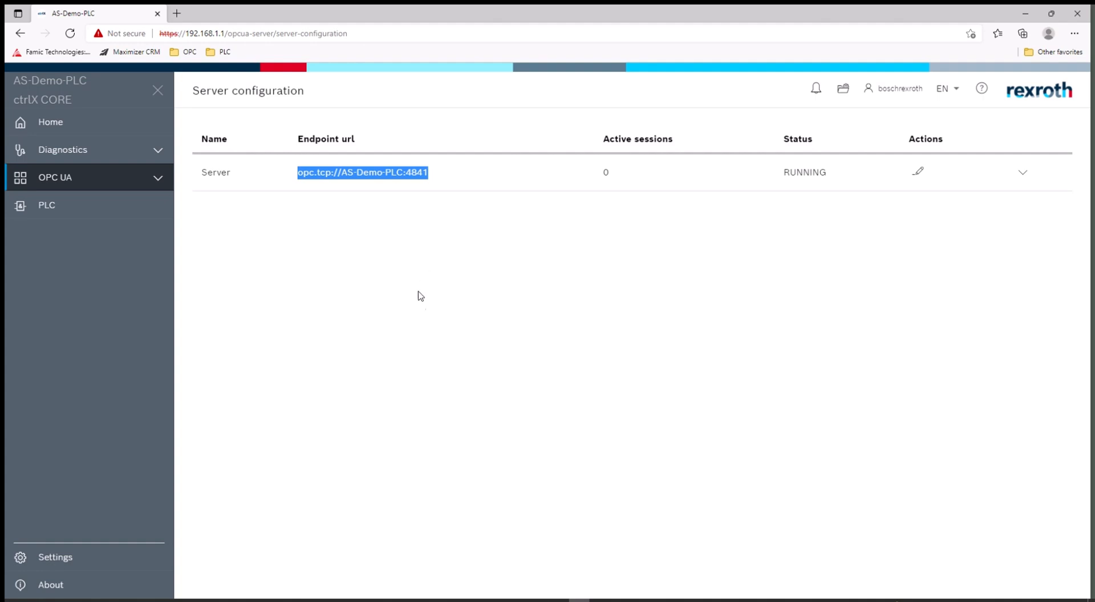
right_click(350, 173)
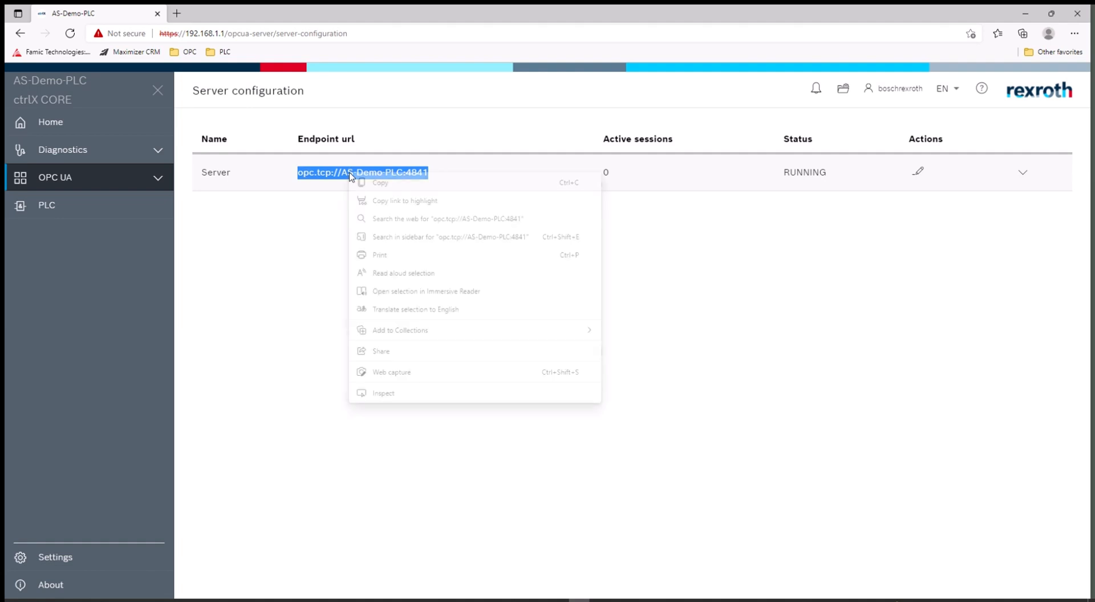
left_click(380, 187)
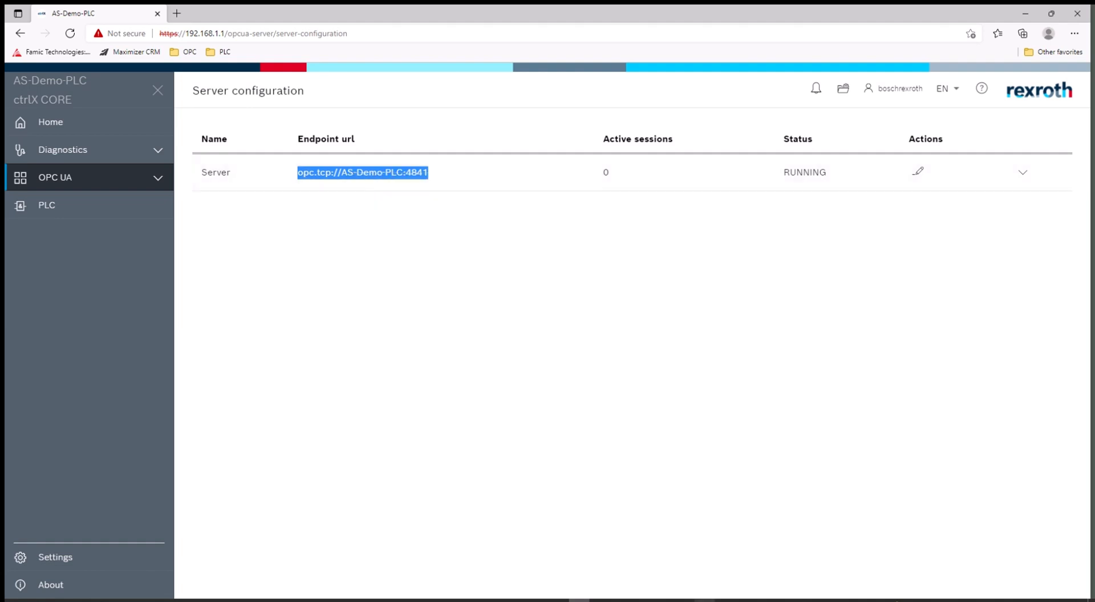
left_click(621, 601)
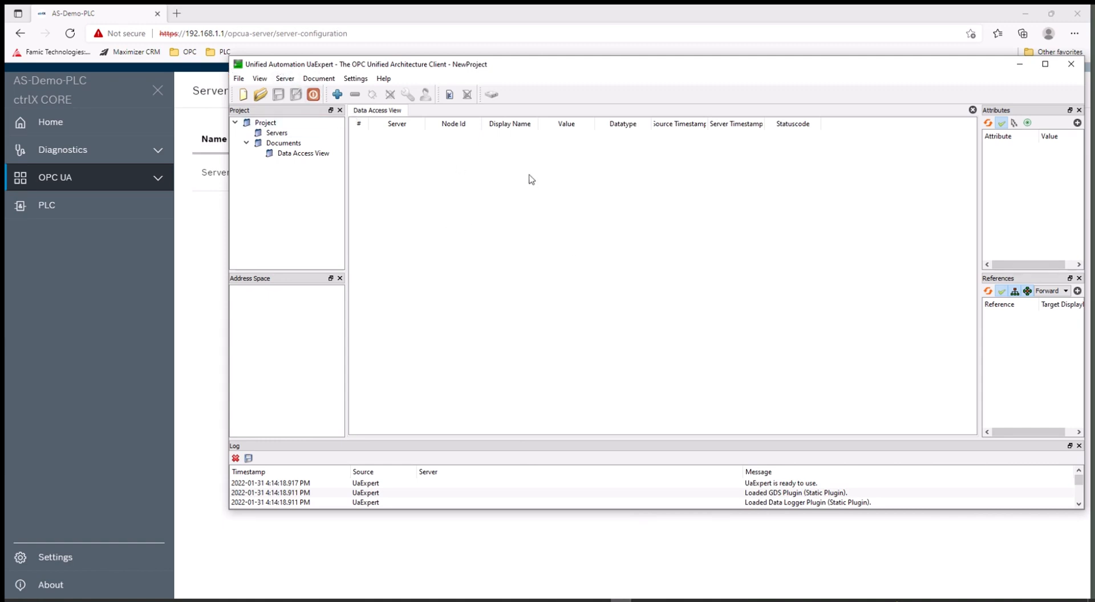
Step: Start a new server and paste the AS-Demo-PLC endpoint URL into its Advanced settings
left_click(338, 95)
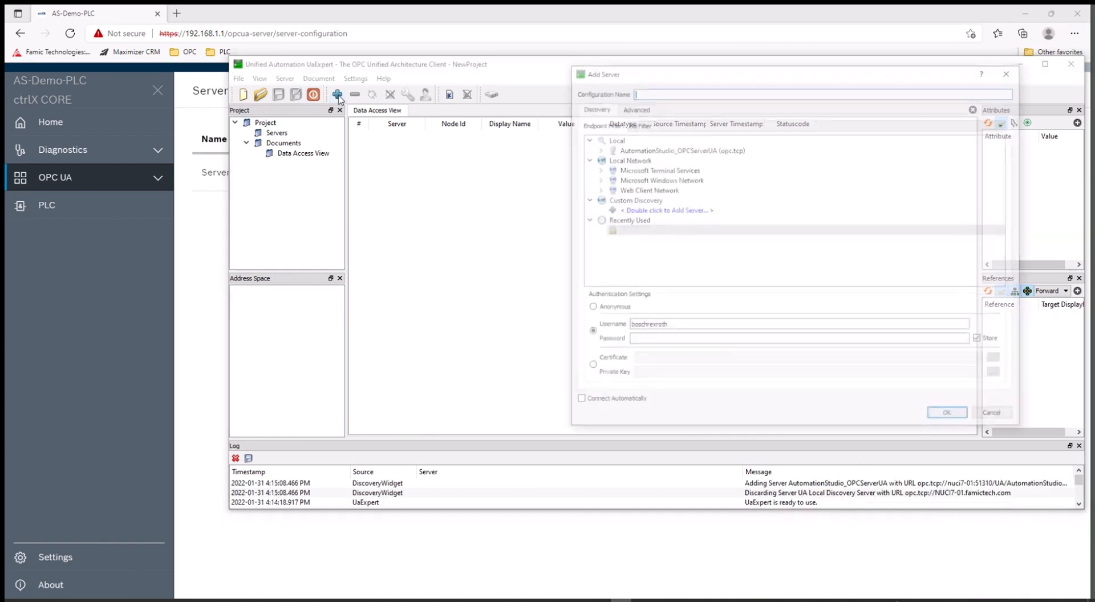
left_click_drag(679, 73, 501, 114)
left_click(456, 148)
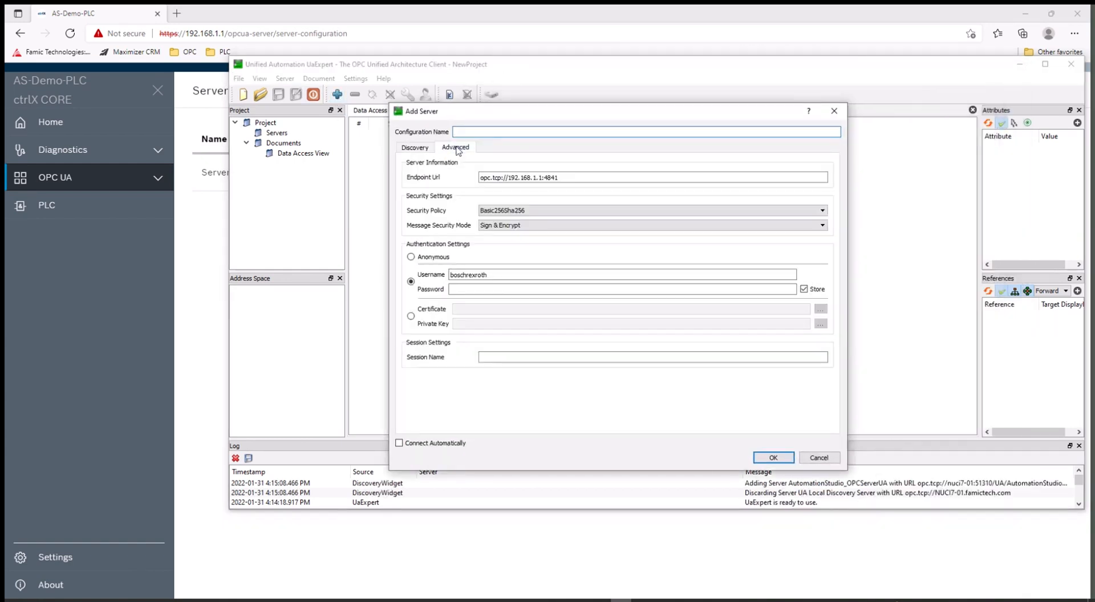
left_click_drag(565, 177, 483, 177)
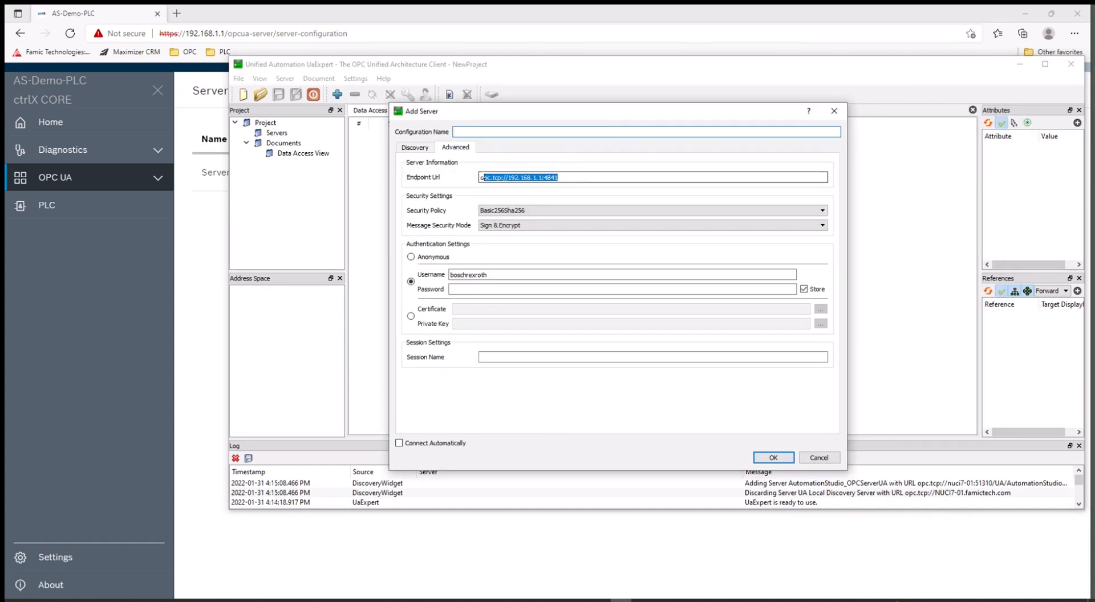
triple_click(517, 178)
right_click(507, 176)
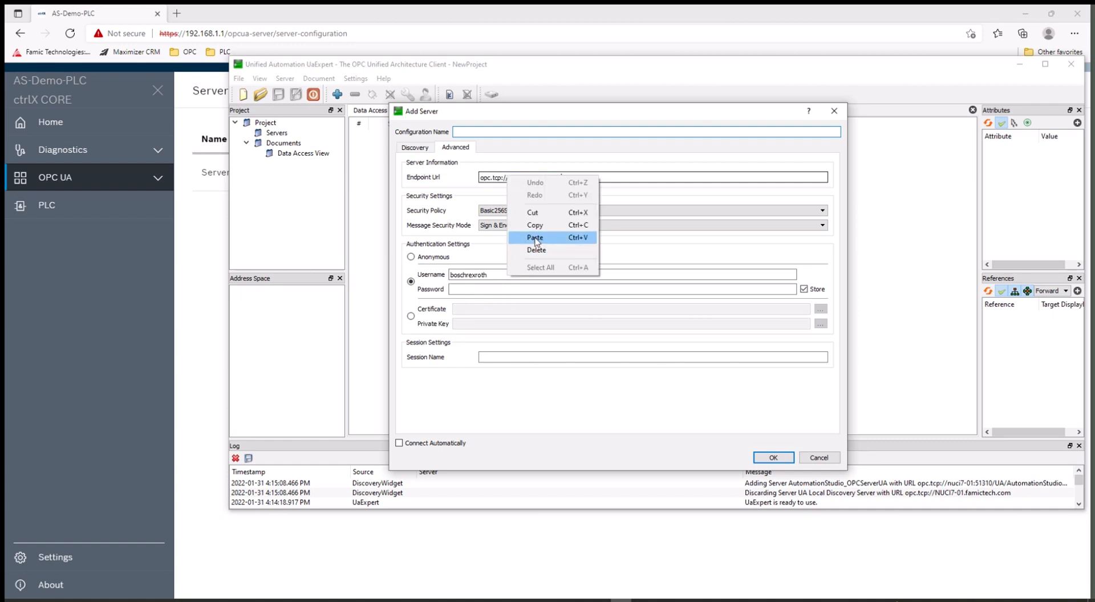
left_click(536, 238)
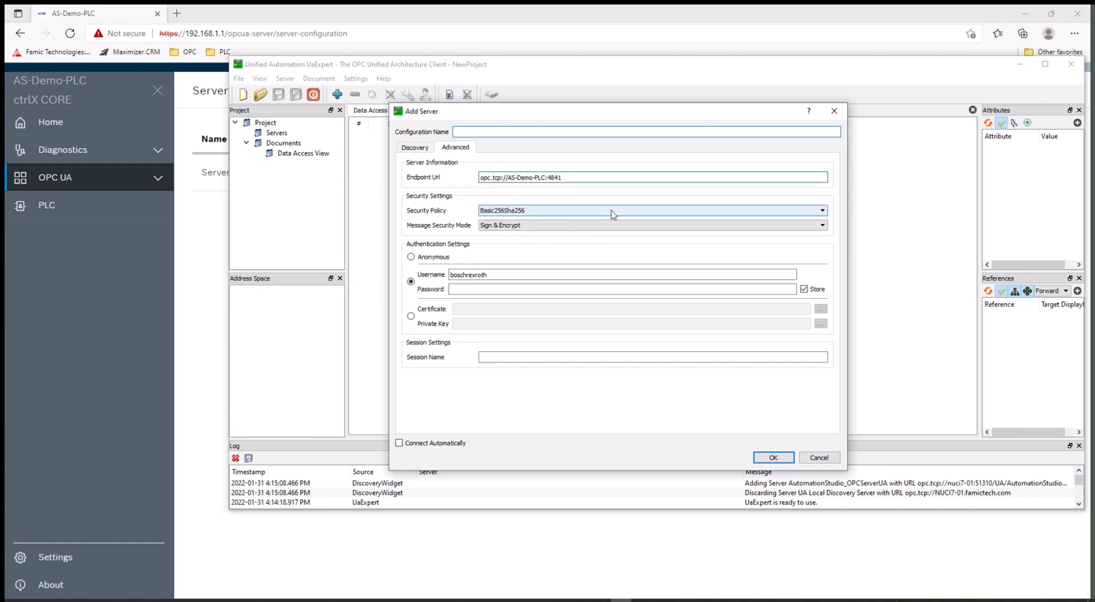
Step: Choose the Basic256Sha256 security policy and change the endpoint host to 192.168.1.1
left_click(823, 211)
left_click(478, 223)
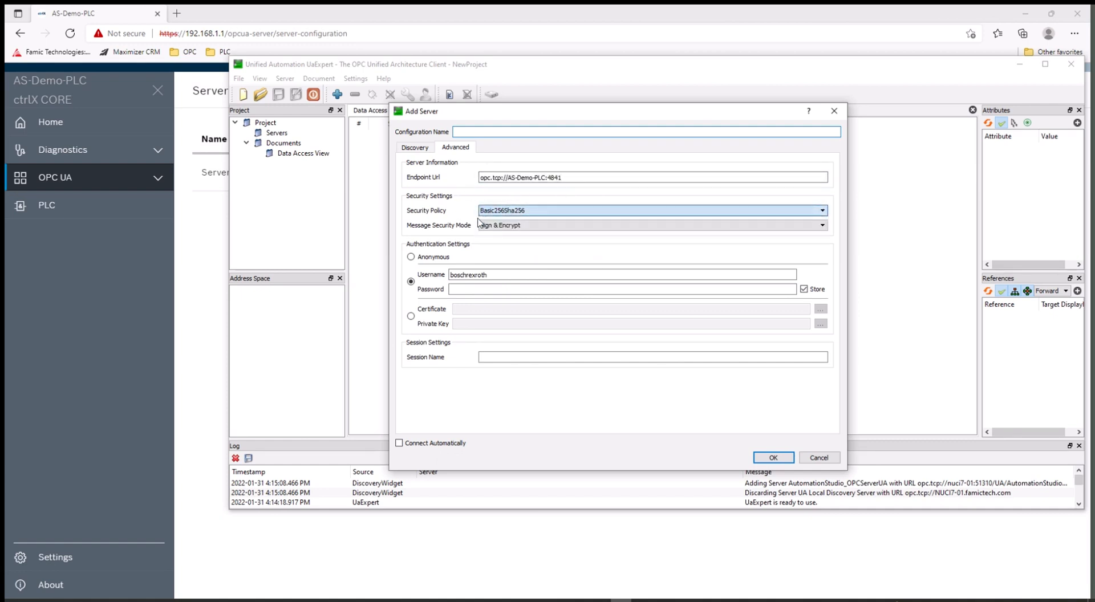
left_click(823, 210)
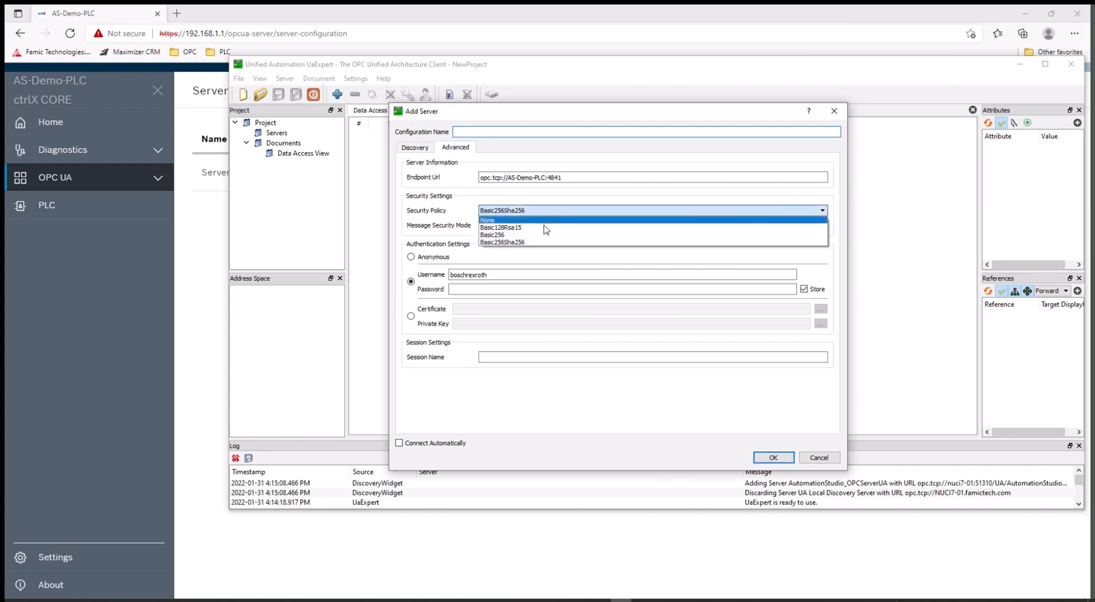
left_click(497, 243)
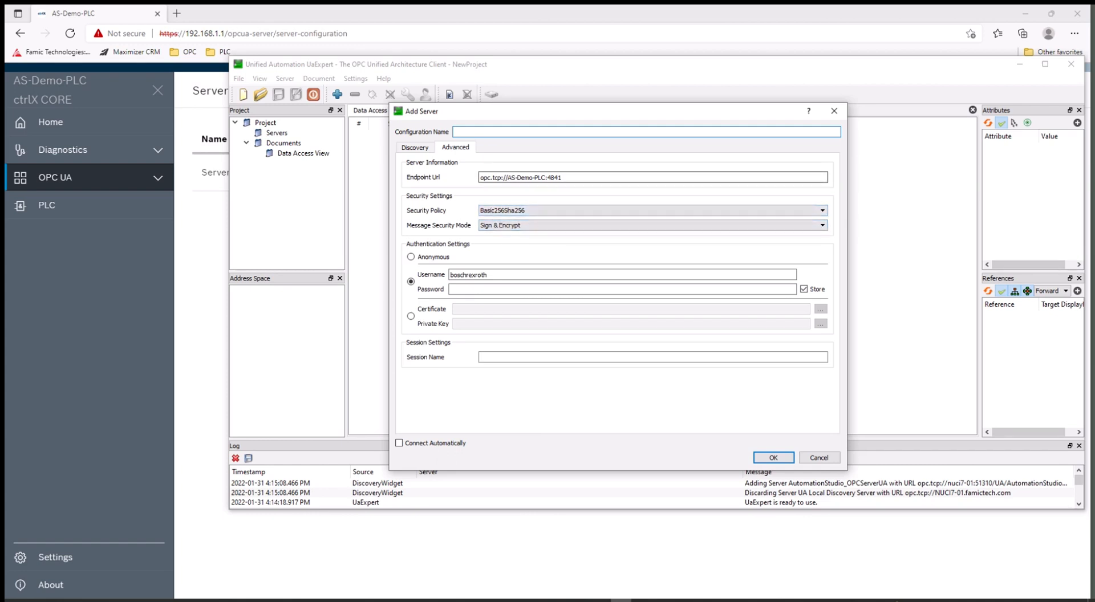
left_click_drag(508, 177, 529, 177)
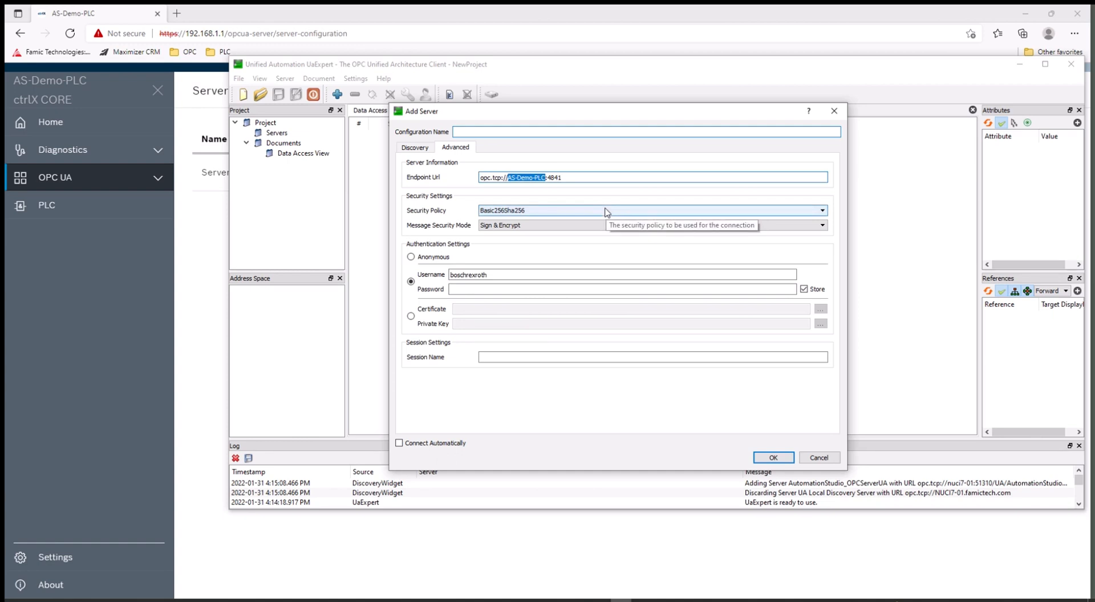
type("192.168.1.1")
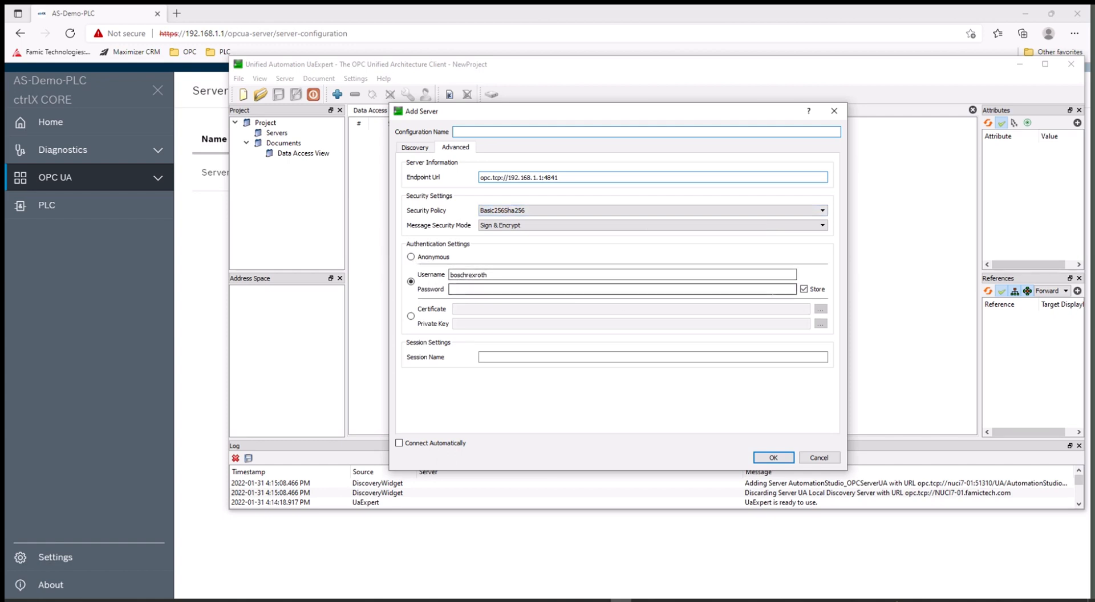
Step: Enter the account password, save the server, and trust the ctrlX server certificate
left_click(498, 290)
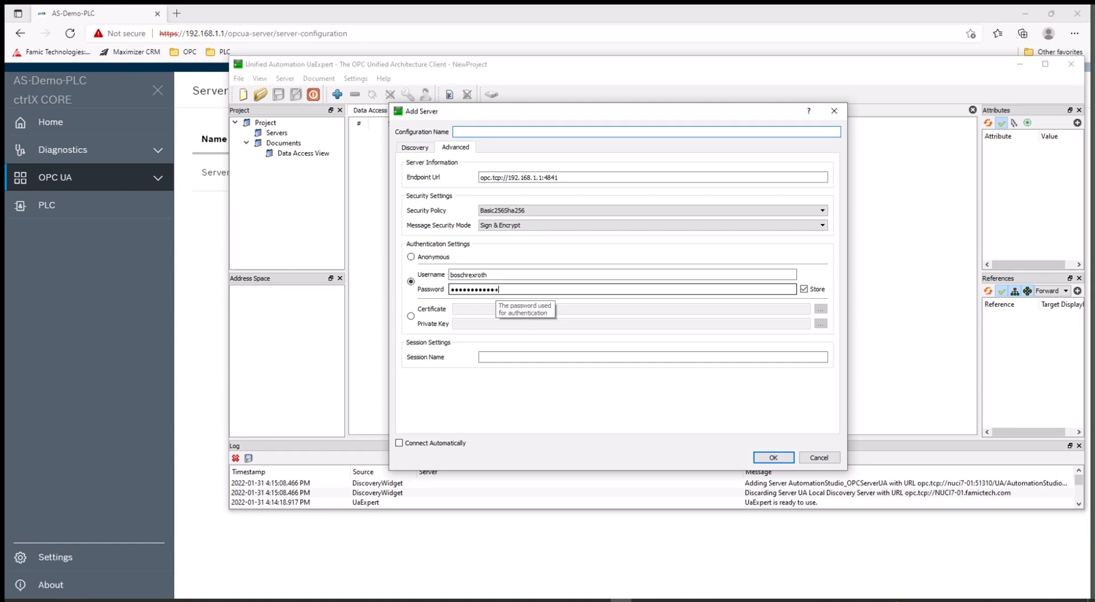
left_click(773, 458)
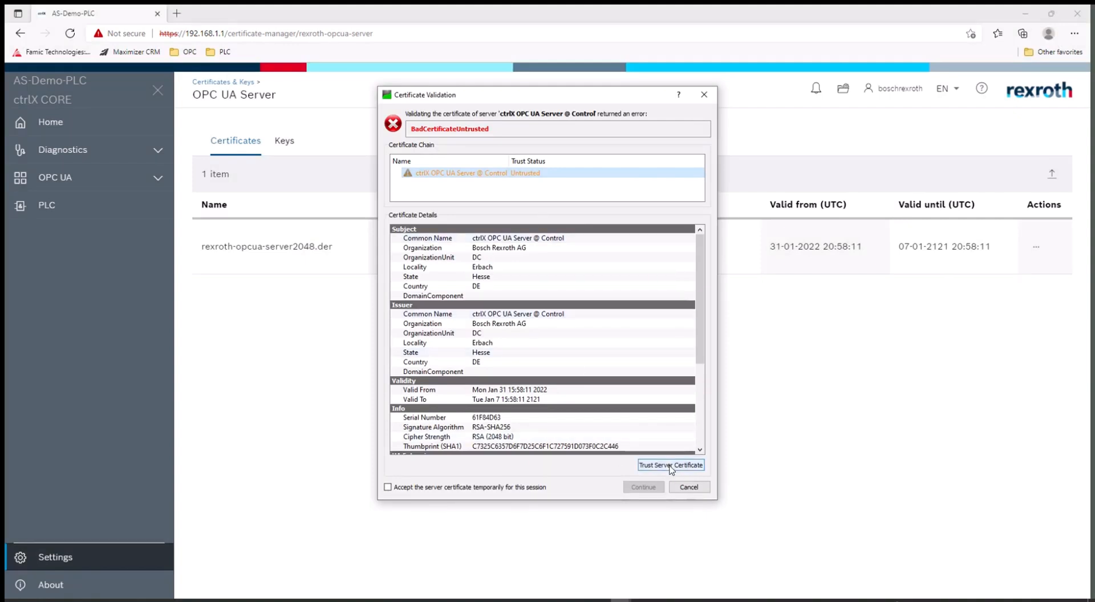
left_click(672, 467)
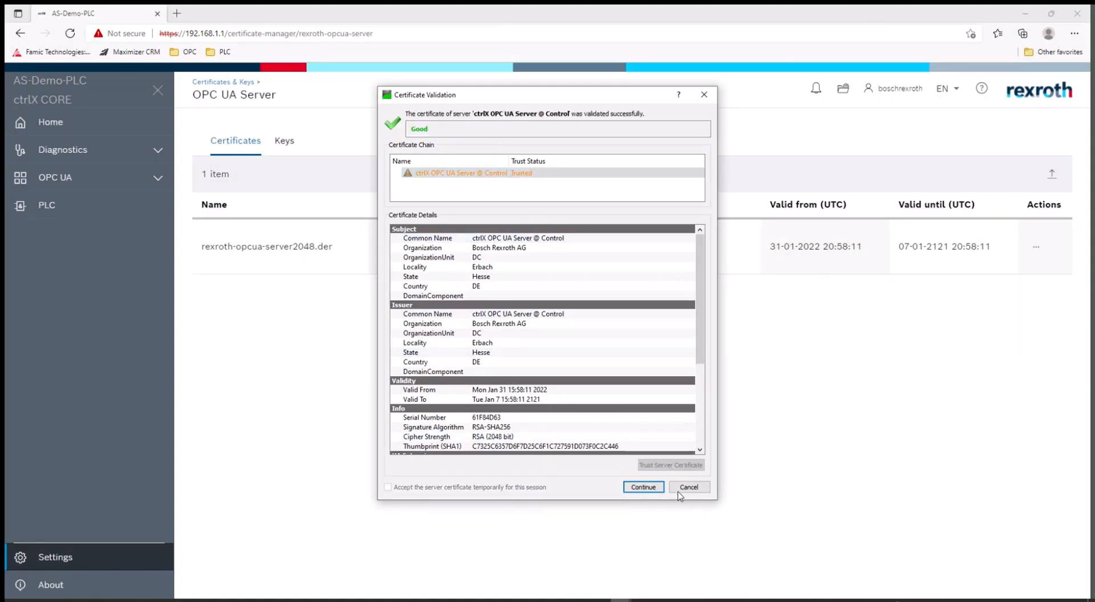
left_click(644, 488)
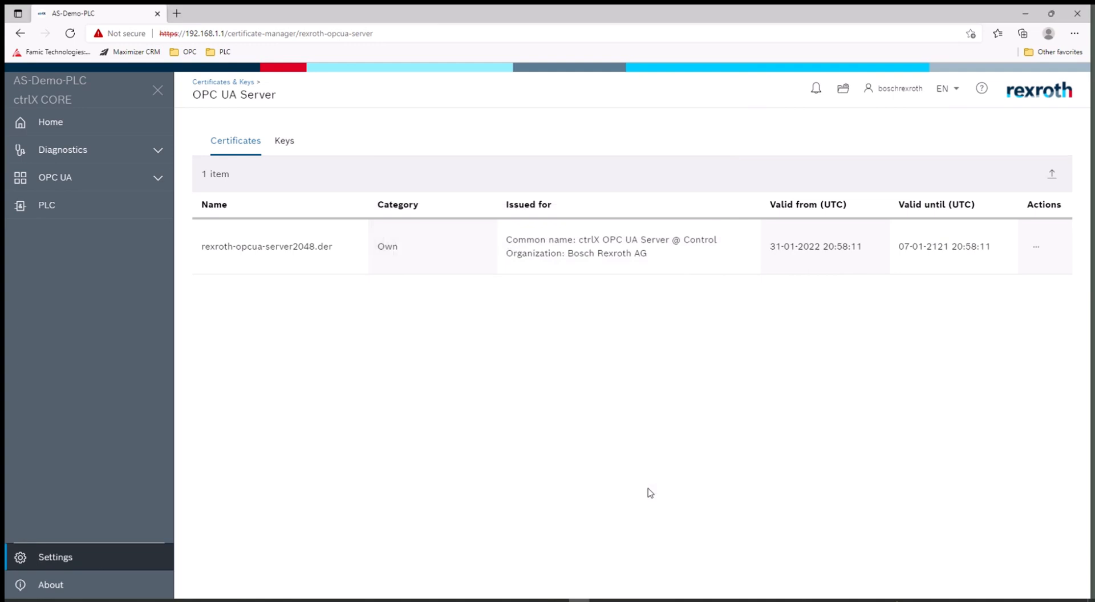
Step: Under Certificates & Keys > OPC UA Server, set UaExpert's rejected certificate to Trusted, then return to UaExpert
left_click(22, 33)
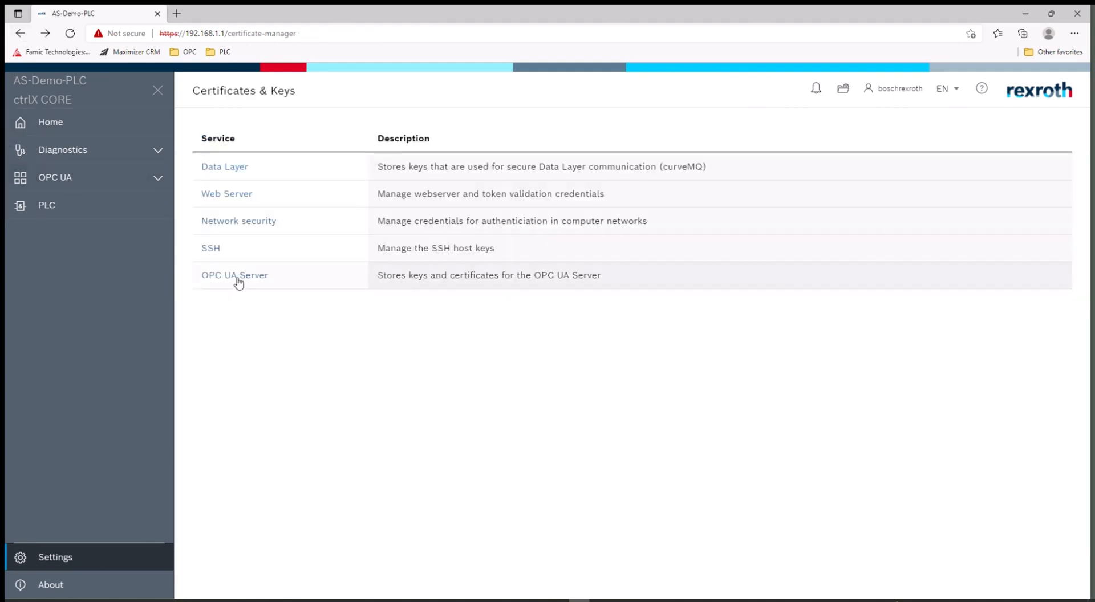
left_click(239, 277)
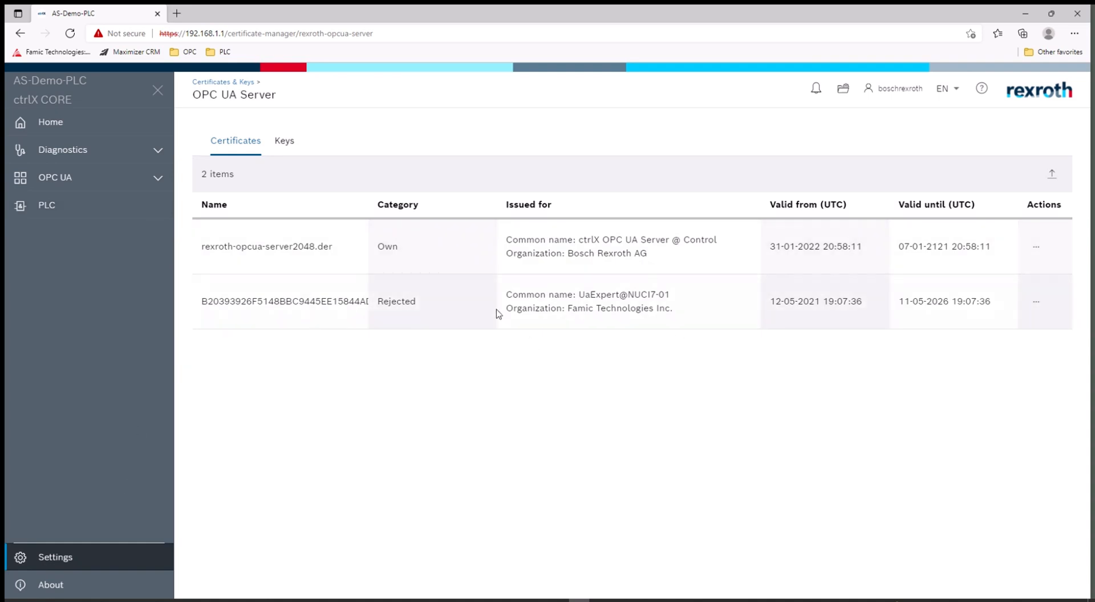
left_click(1037, 302)
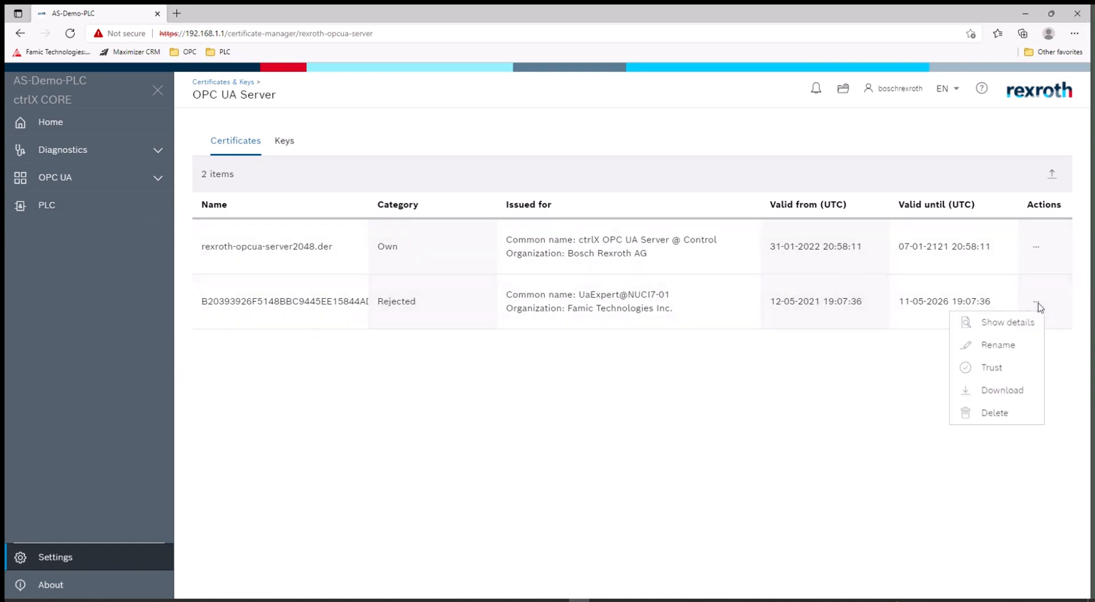
left_click(997, 373)
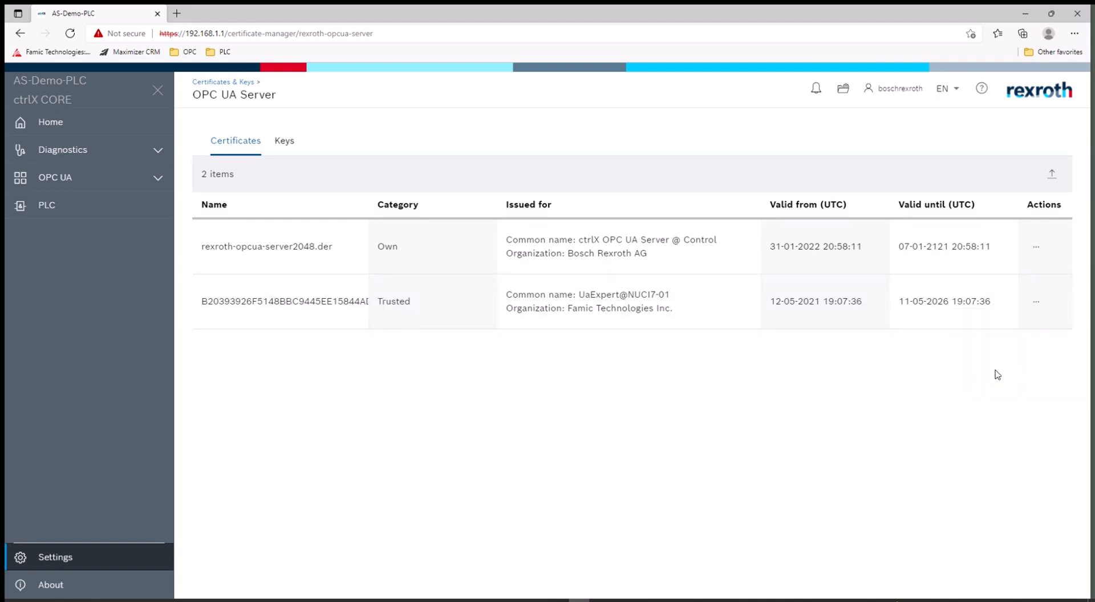
left_click(1036, 303)
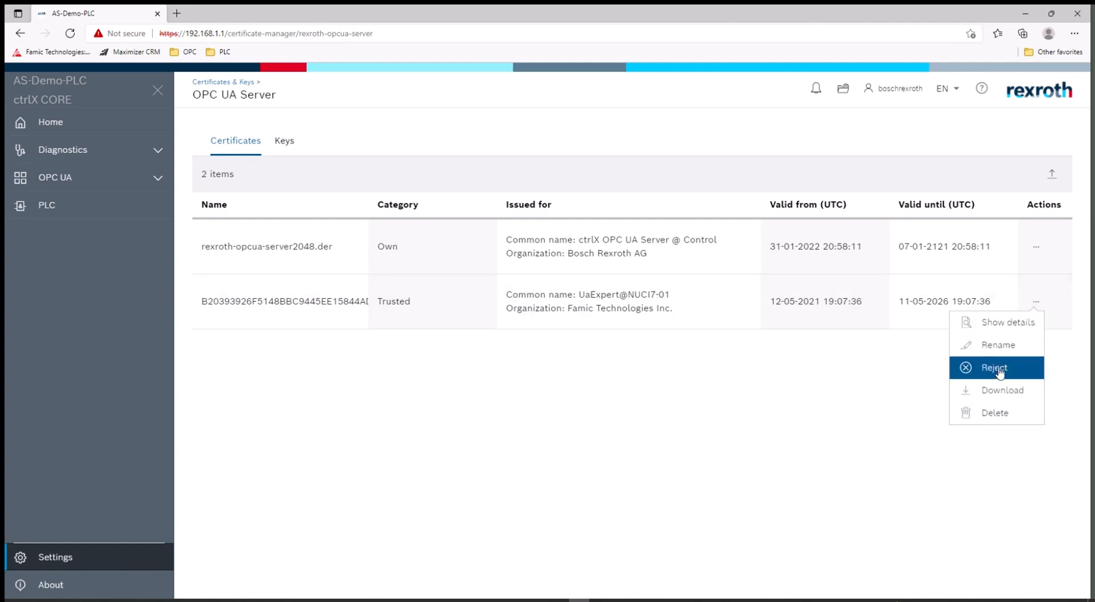
left_click(894, 386)
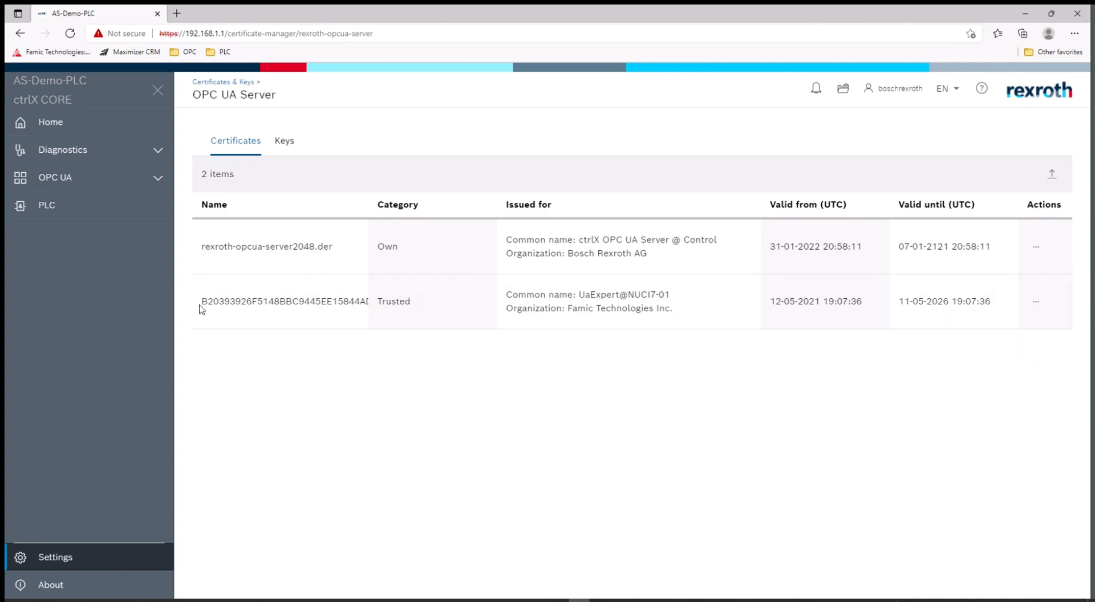
key("alt+Tab")
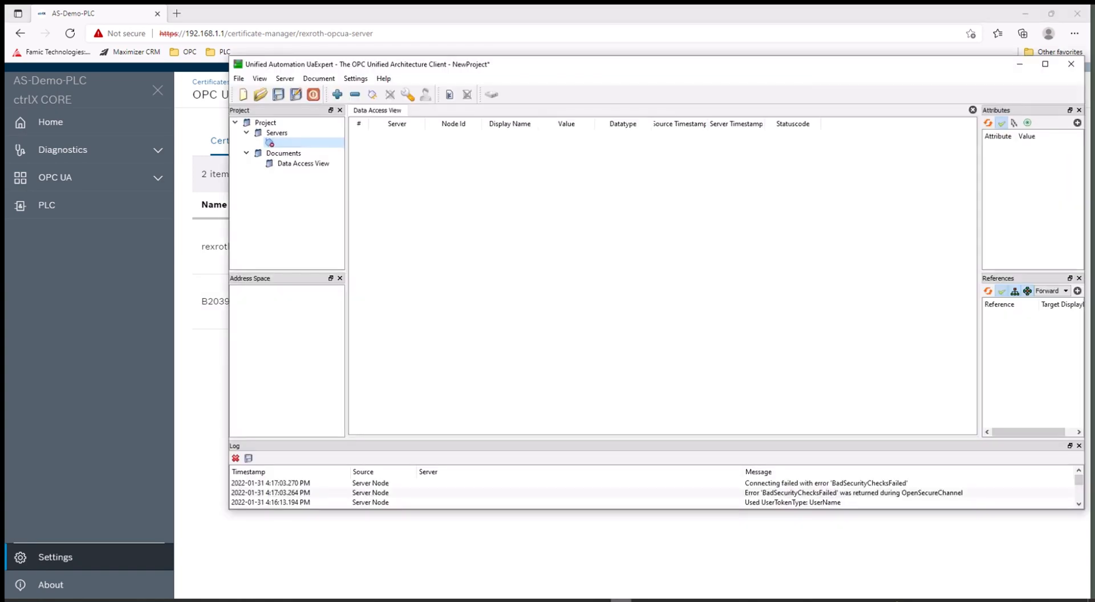
Step: Connect to the ctrlX server, ignoring the BadCertificateHostNameInvalid error
left_click(373, 94)
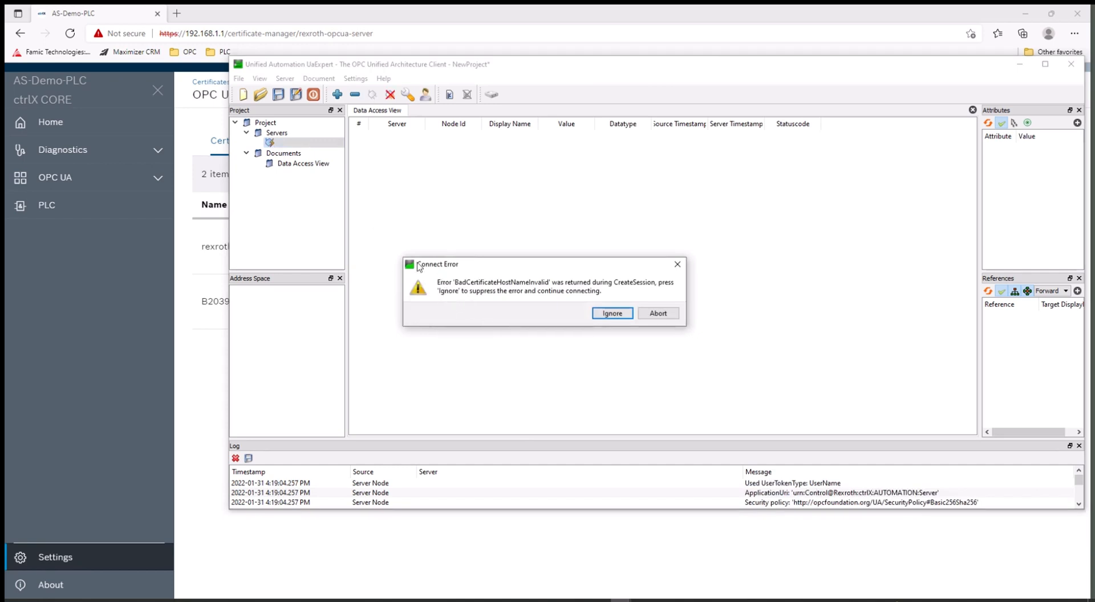
left_click(612, 314)
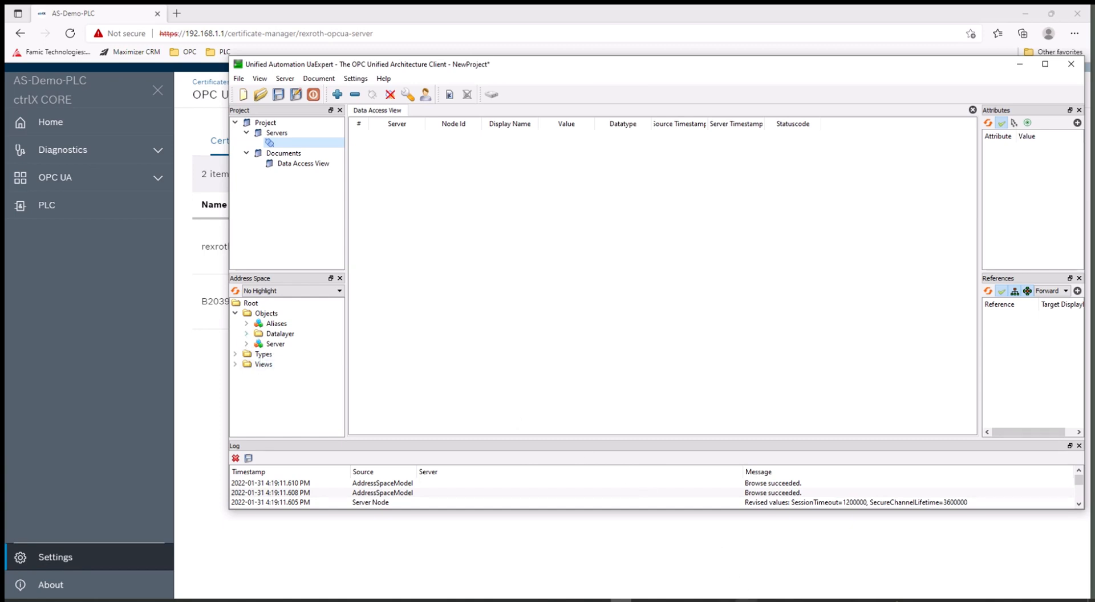
Step: Open the GVL list in ctrlX PLC Engineering, then select the Views node in UaExpert
left_click(746, 601)
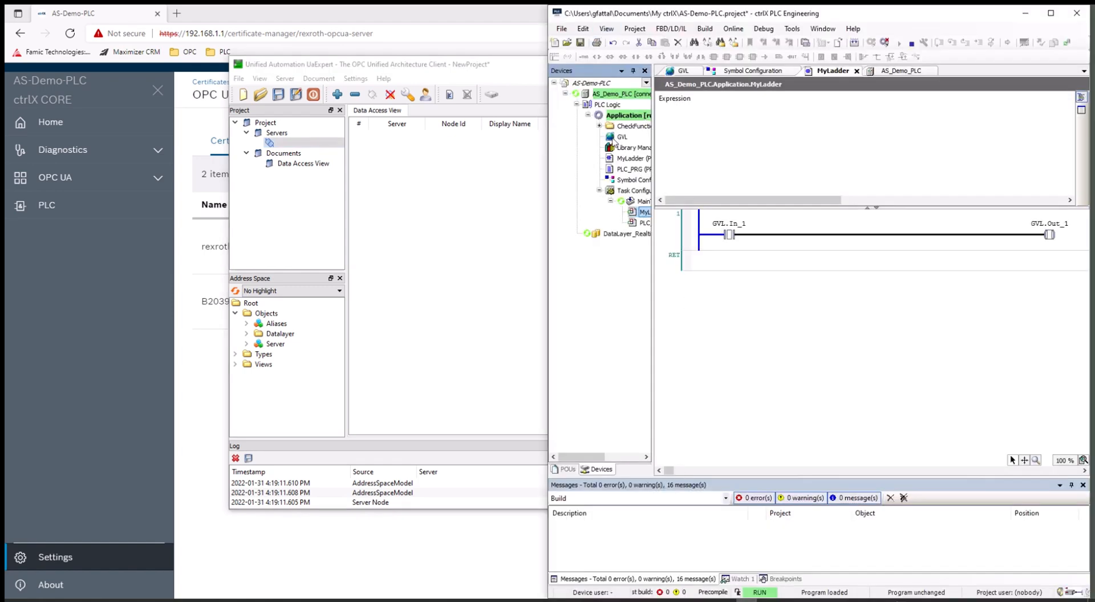
double_click(613, 139)
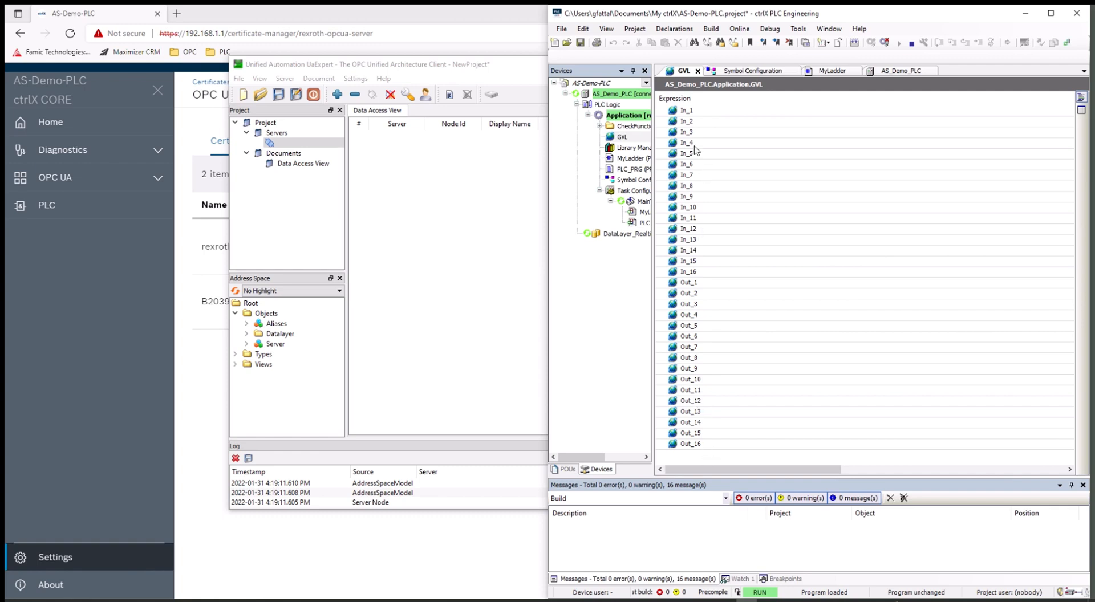
left_click(300, 368)
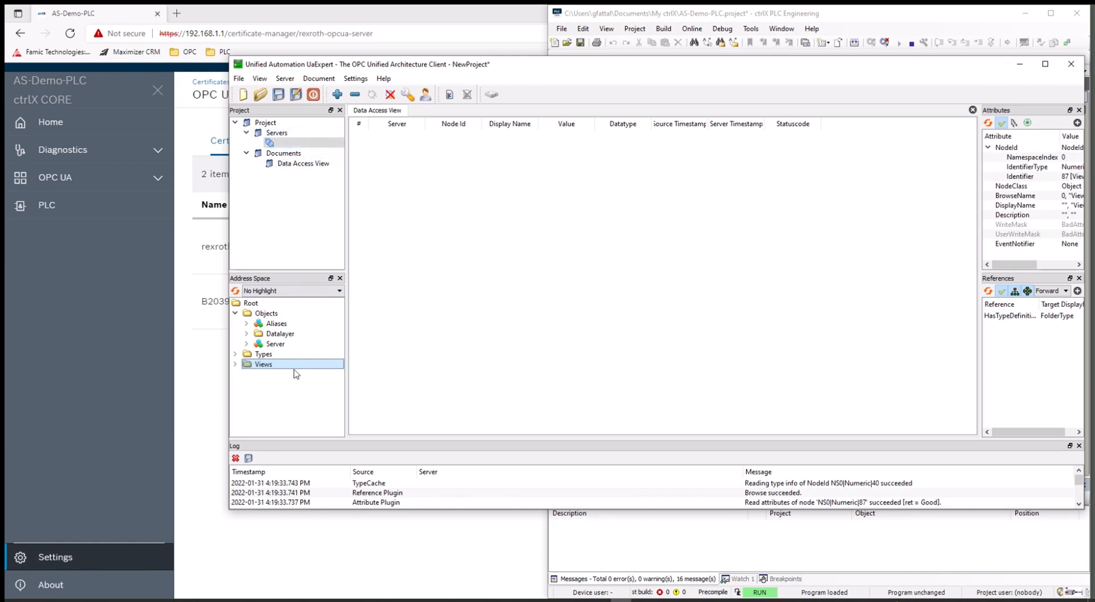
Step: Expand Datalayer > plc > app > Application > app > sym > GVL in the Address Space
left_click(248, 335)
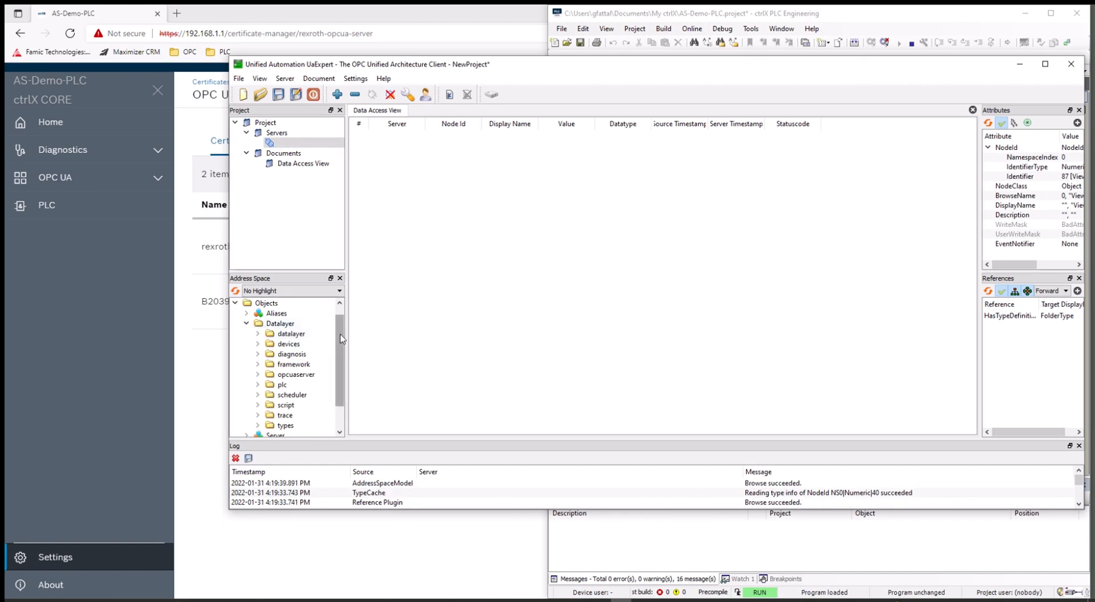
left_click_drag(341, 339, 343, 402)
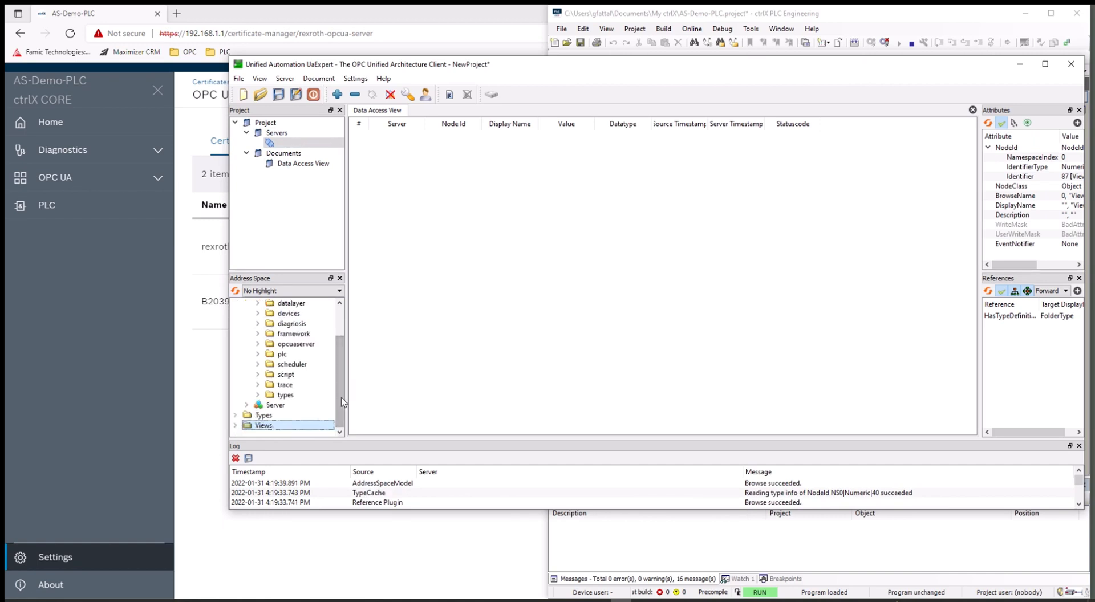
left_click(257, 354)
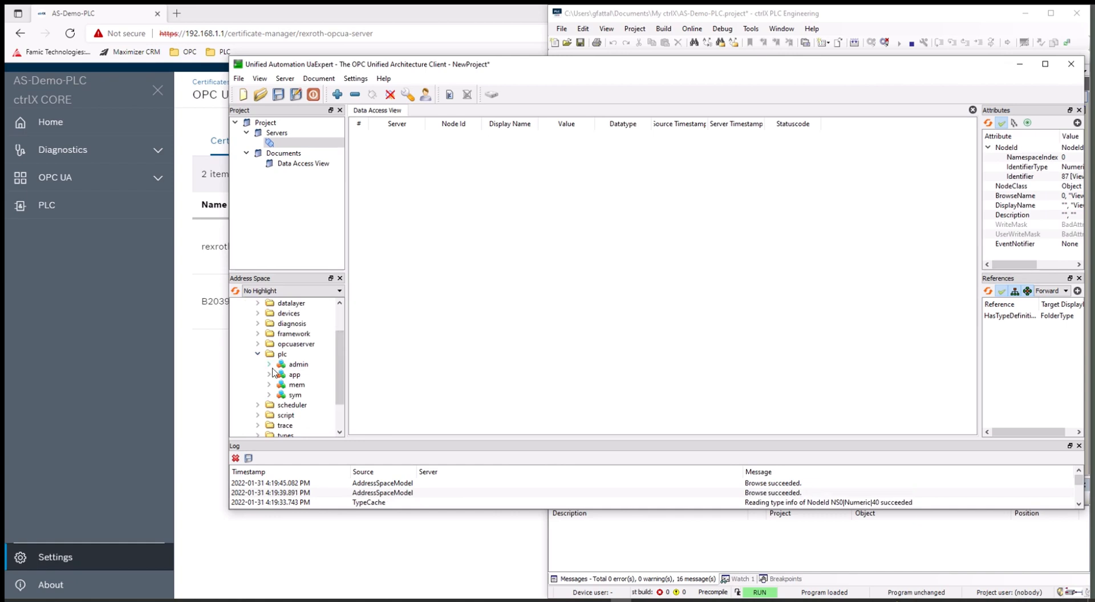
left_click(269, 365)
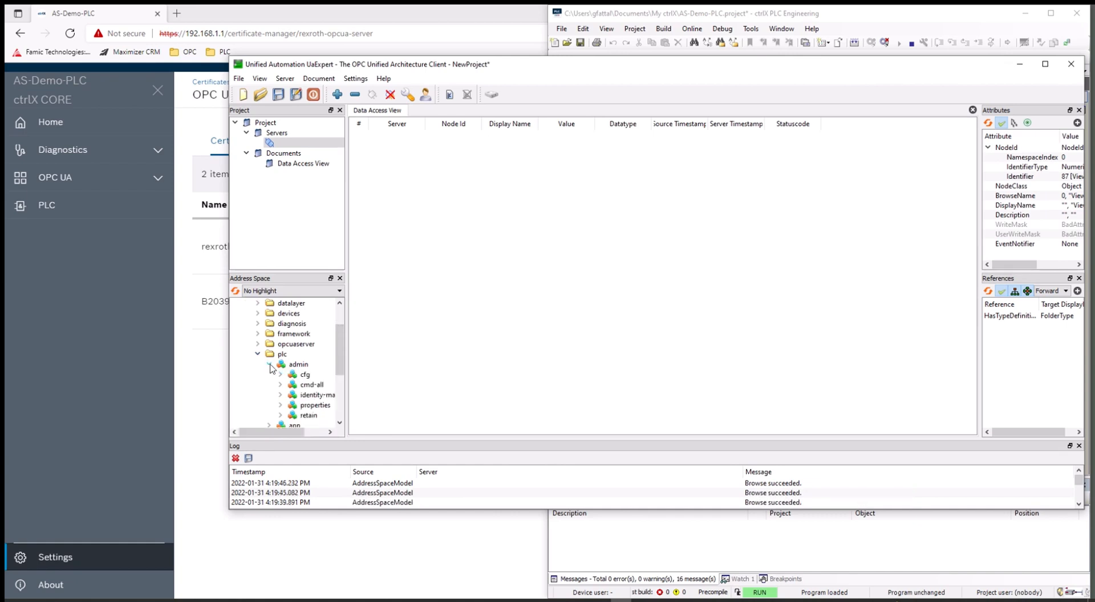
left_click(269, 366)
left_click(269, 374)
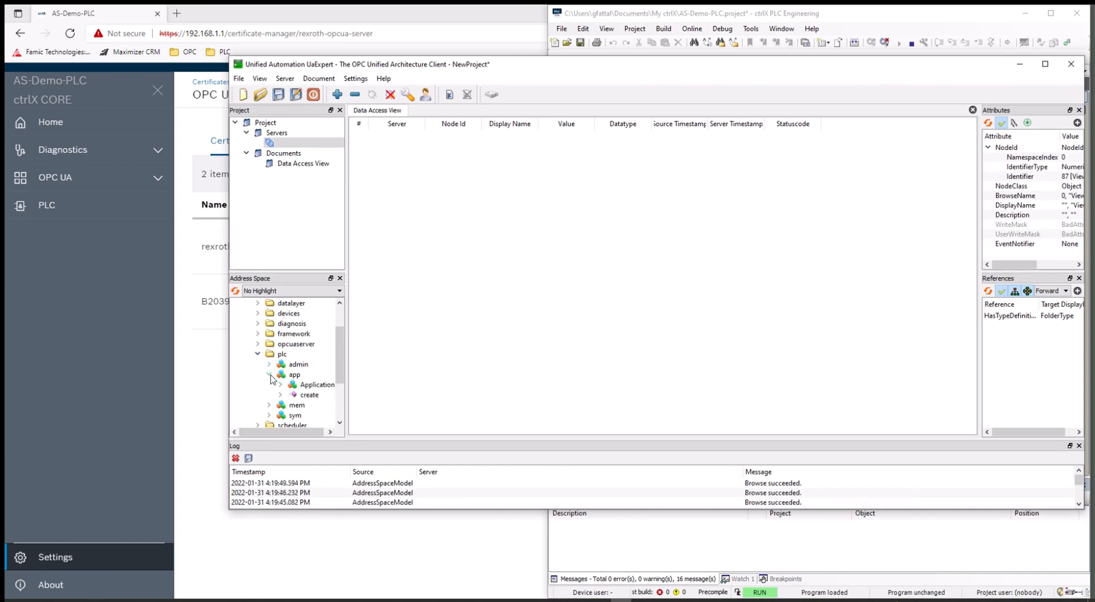
left_click(280, 385)
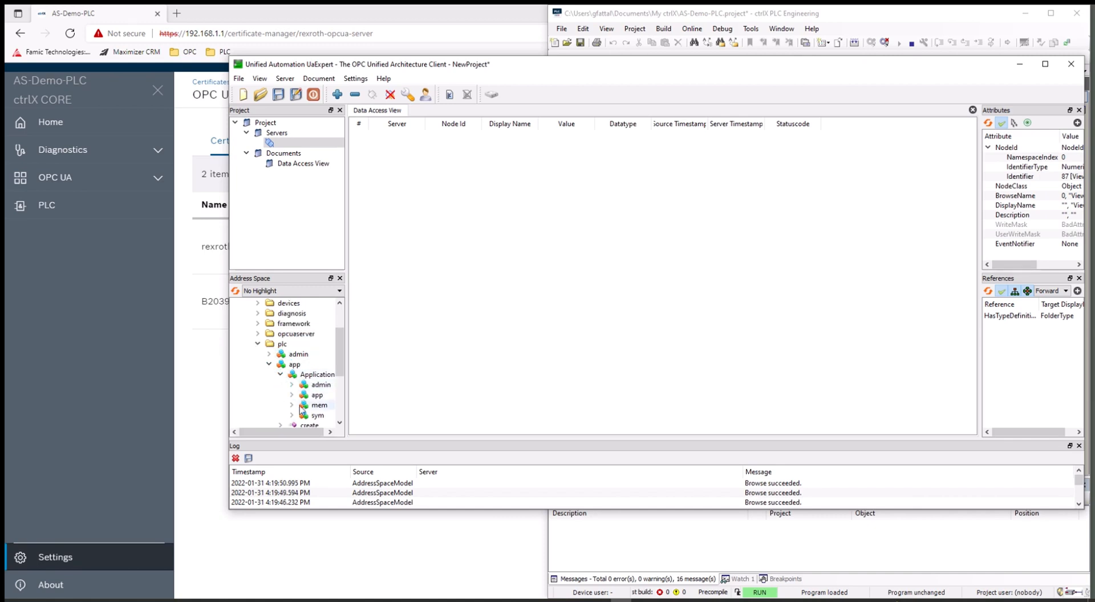
left_click(292, 394)
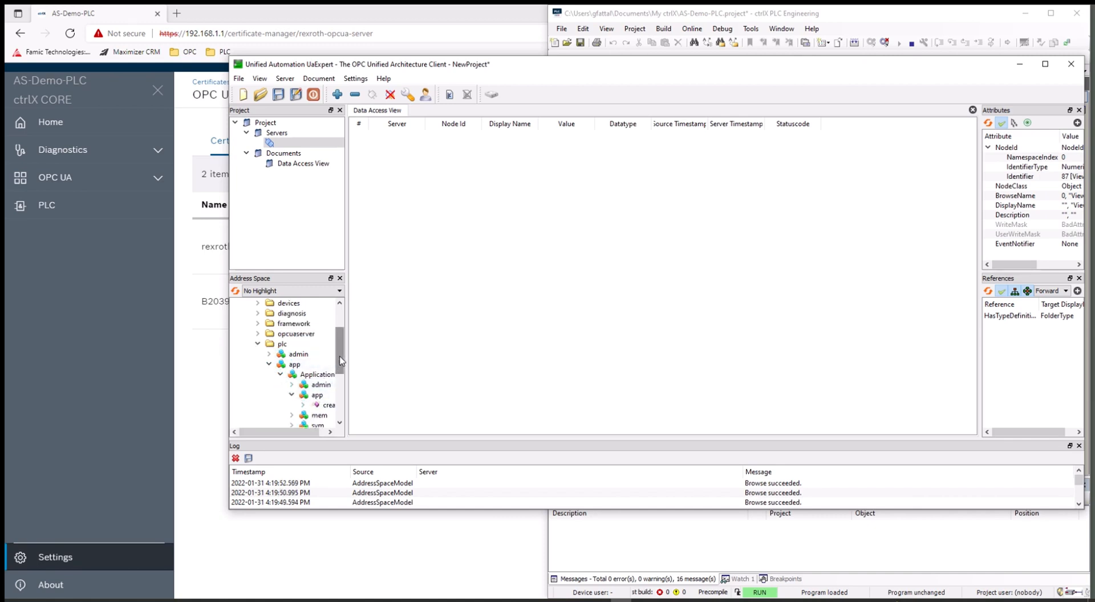
left_click_drag(340, 351, 340, 370)
left_click(291, 375)
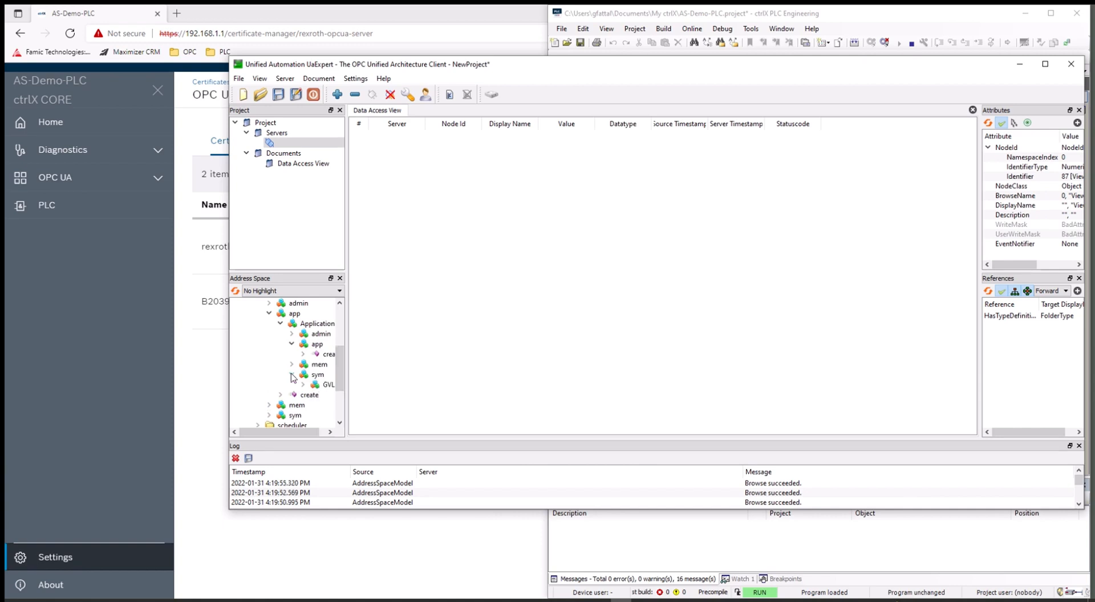
left_click(303, 387)
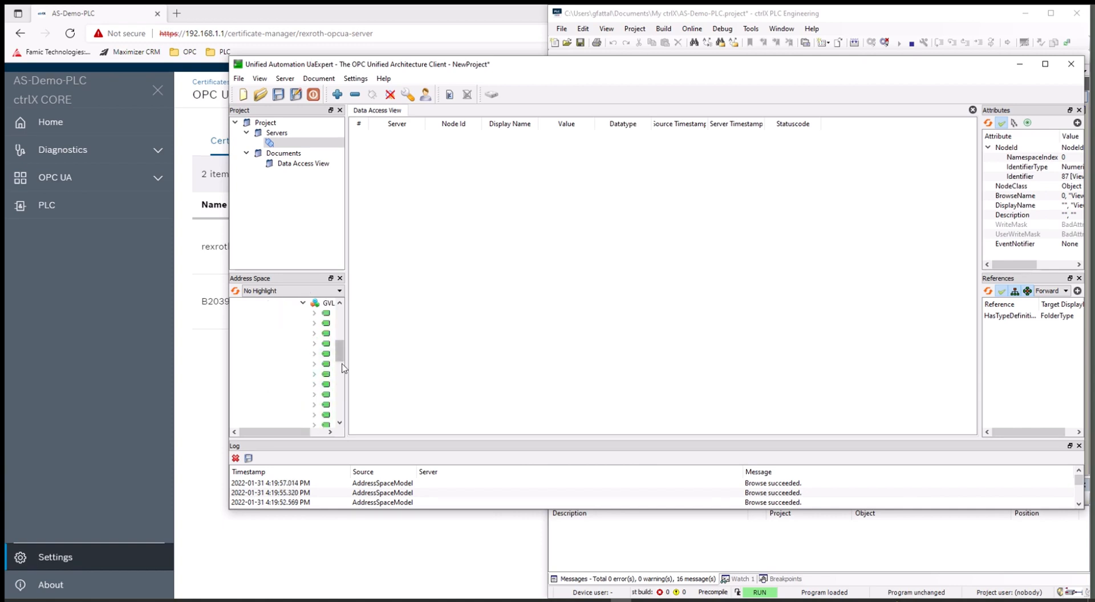
Step: Inspect the attributes of GVL variables In_1 and In_10
left_click_drag(251, 432, 267, 431)
left_click(321, 314)
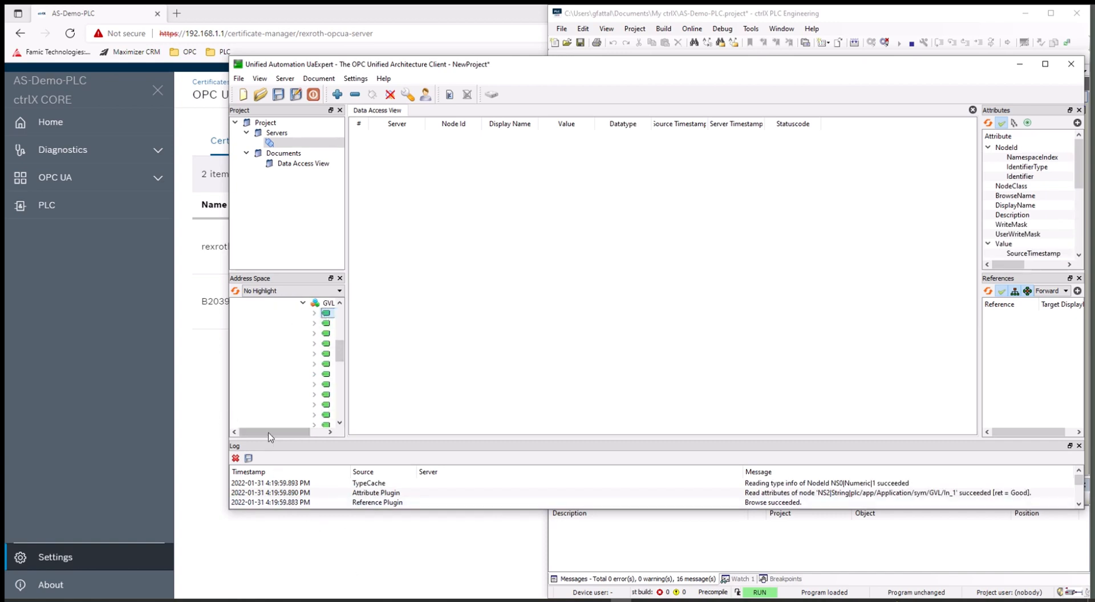
left_click_drag(273, 431, 291, 432)
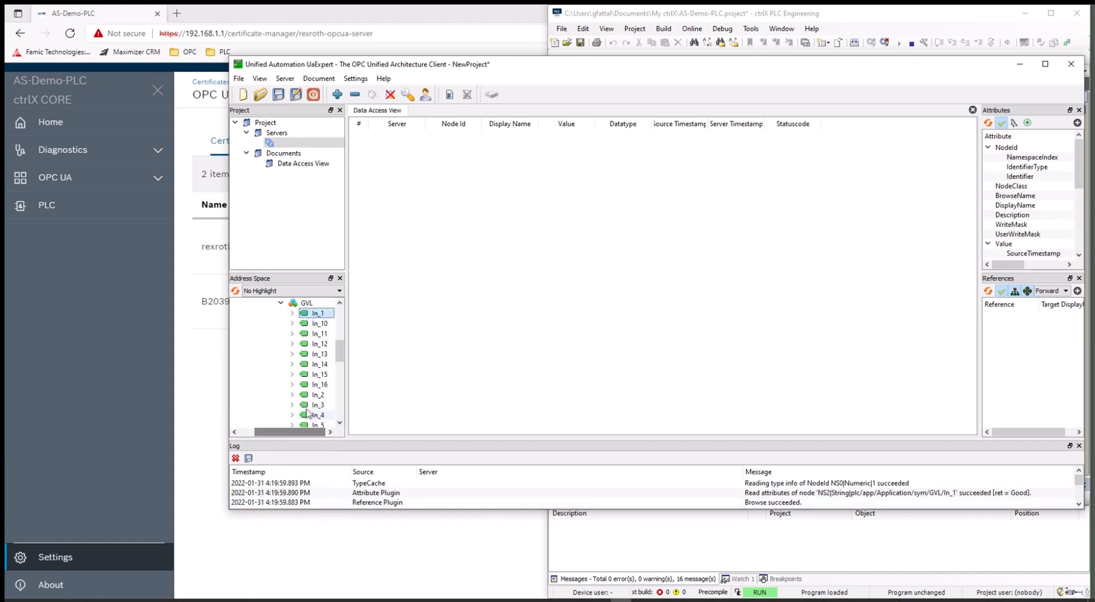
left_click(328, 324)
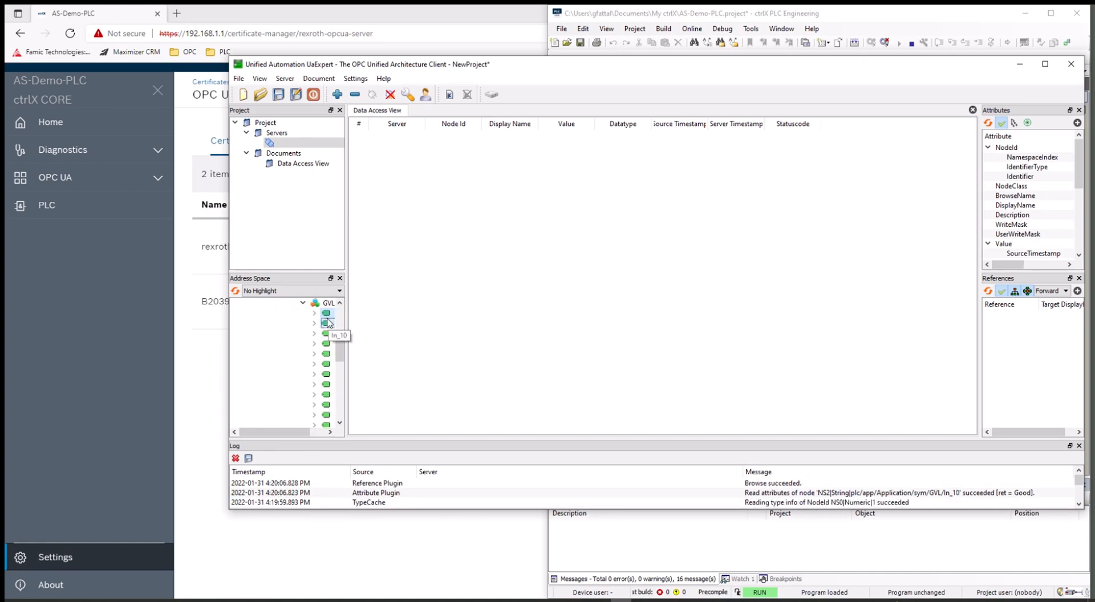
left_click(324, 314)
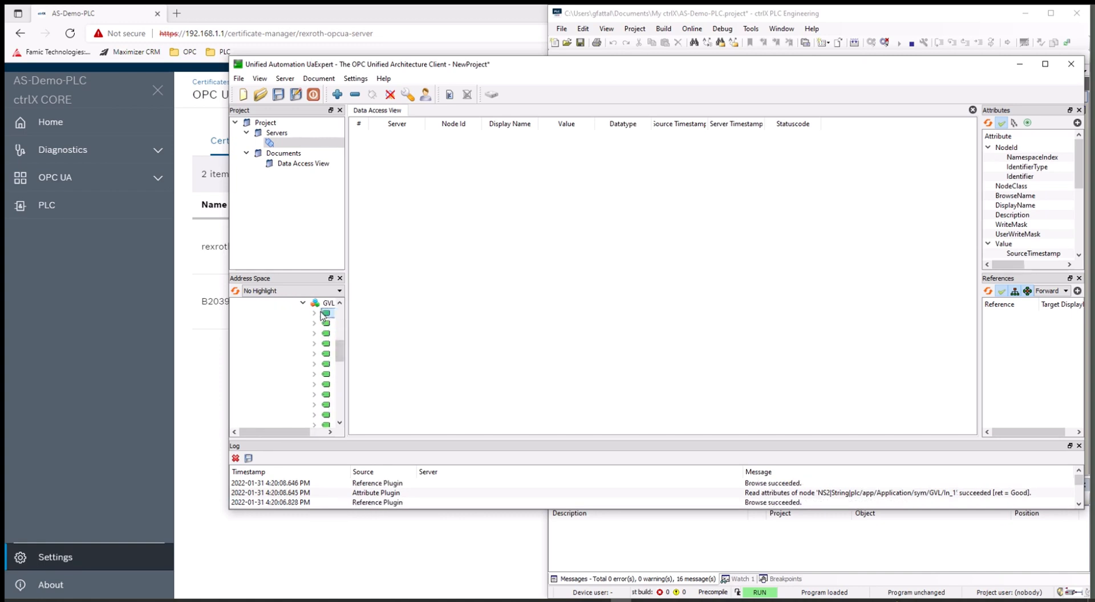
left_click_drag(323, 313, 324, 315)
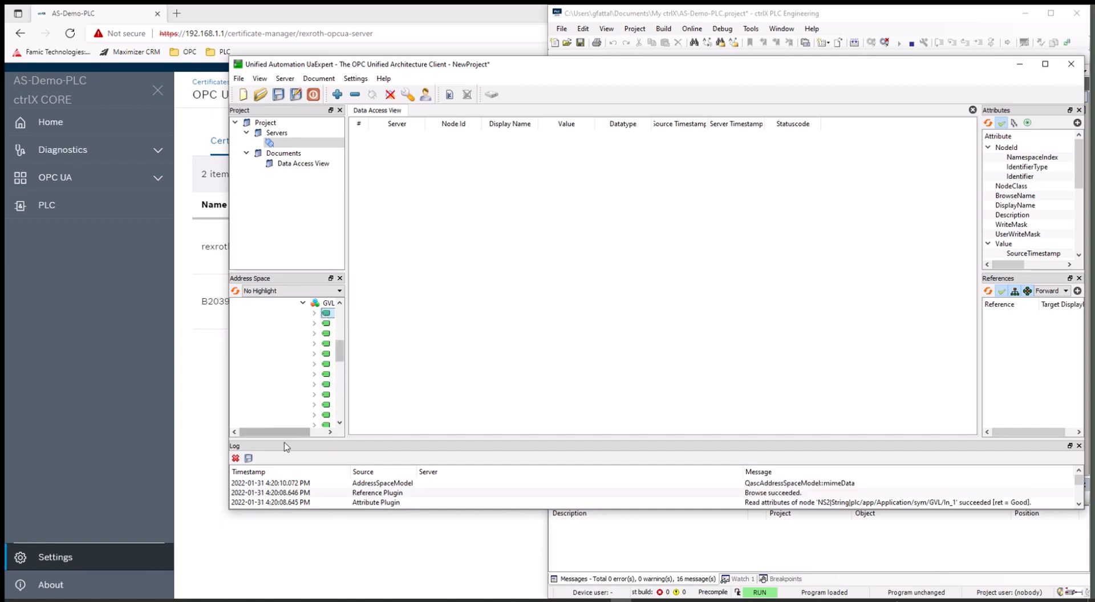
left_click_drag(286, 432, 341, 437)
Step: Select GVL variables In_1 through Out_9 and drag them into the Data Access View
left_click(340, 423)
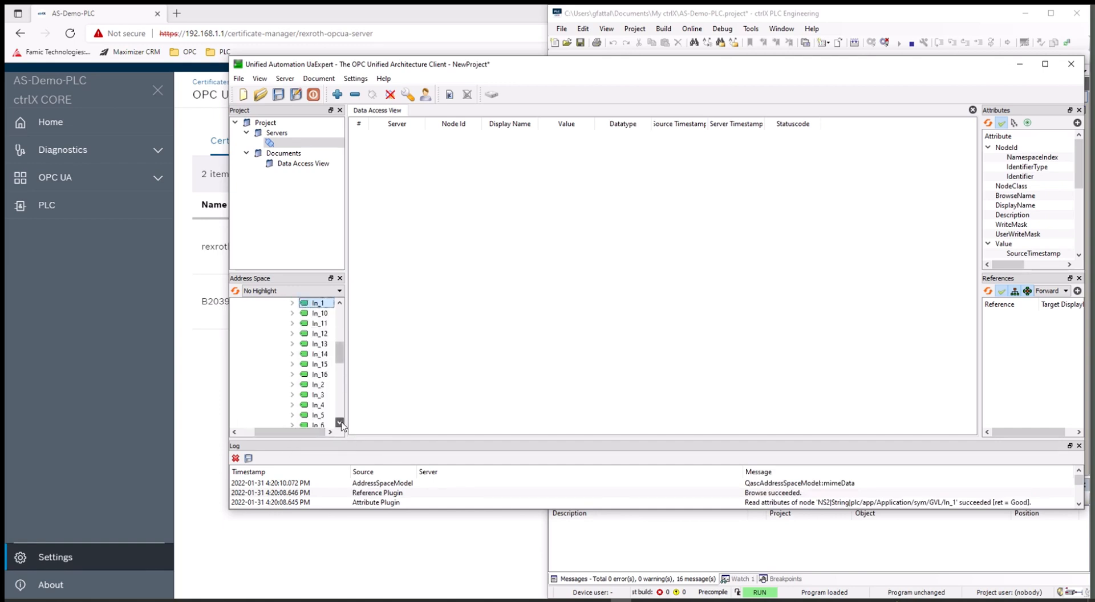
scroll(340, 423, "down", 5)
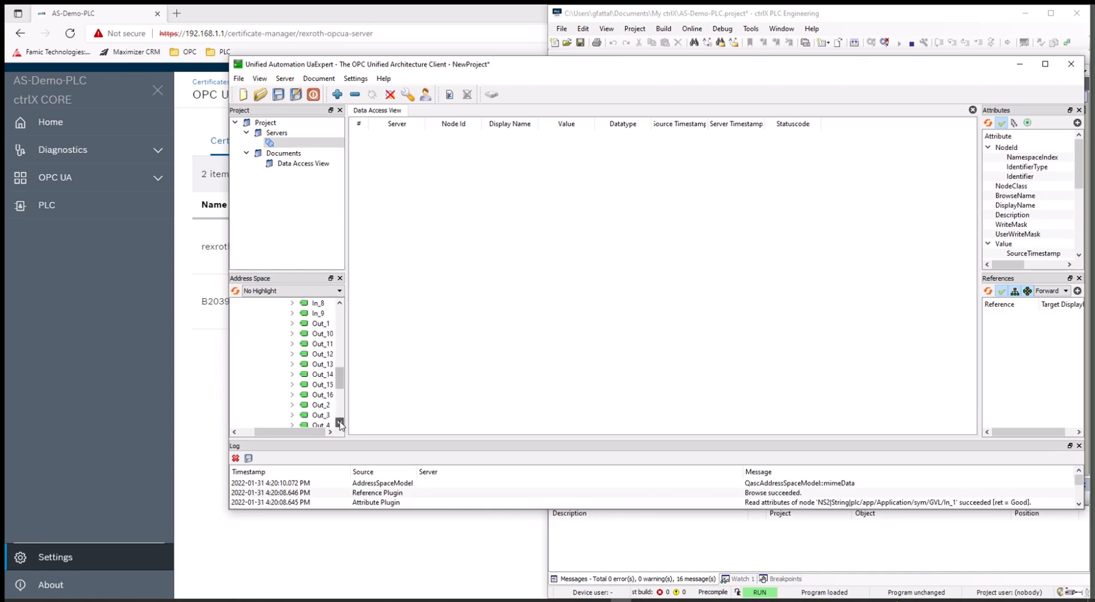
scroll(340, 422, "down", 4)
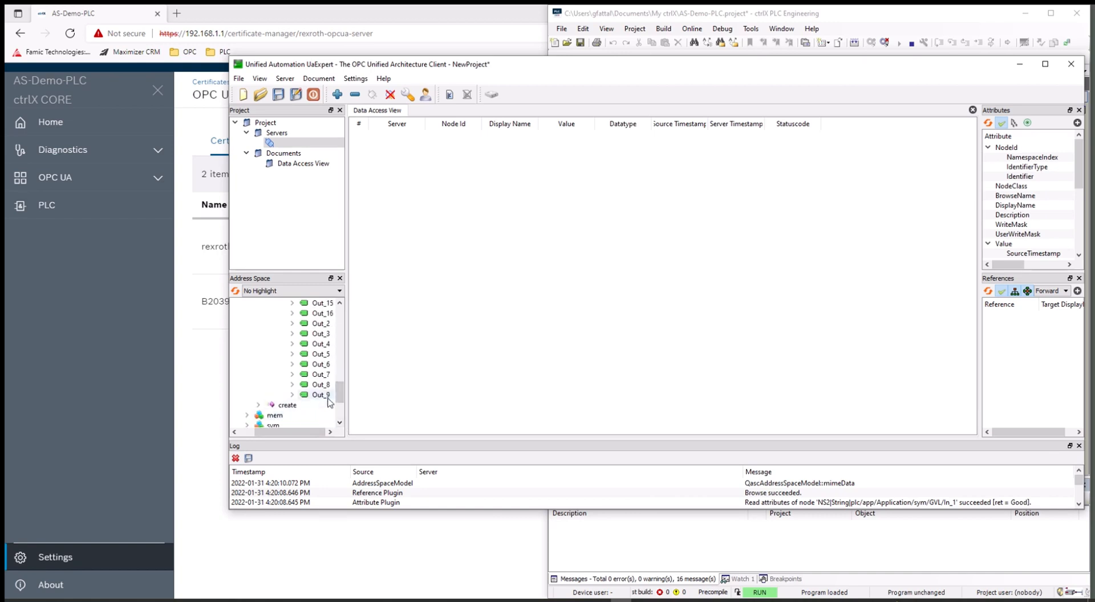
left_click(328, 398)
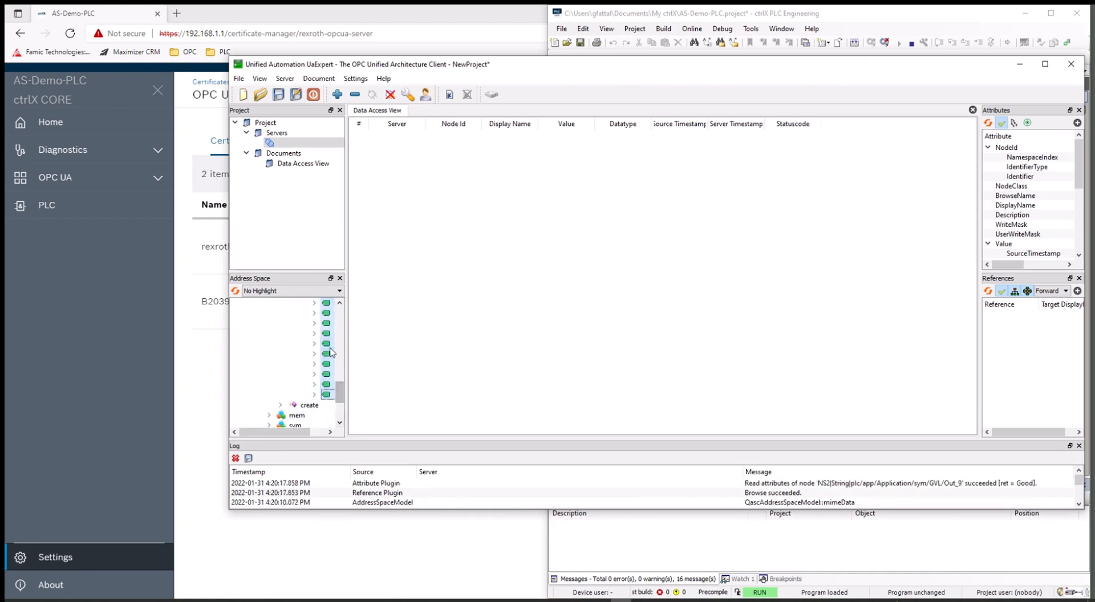
left_click_drag(328, 333, 473, 313)
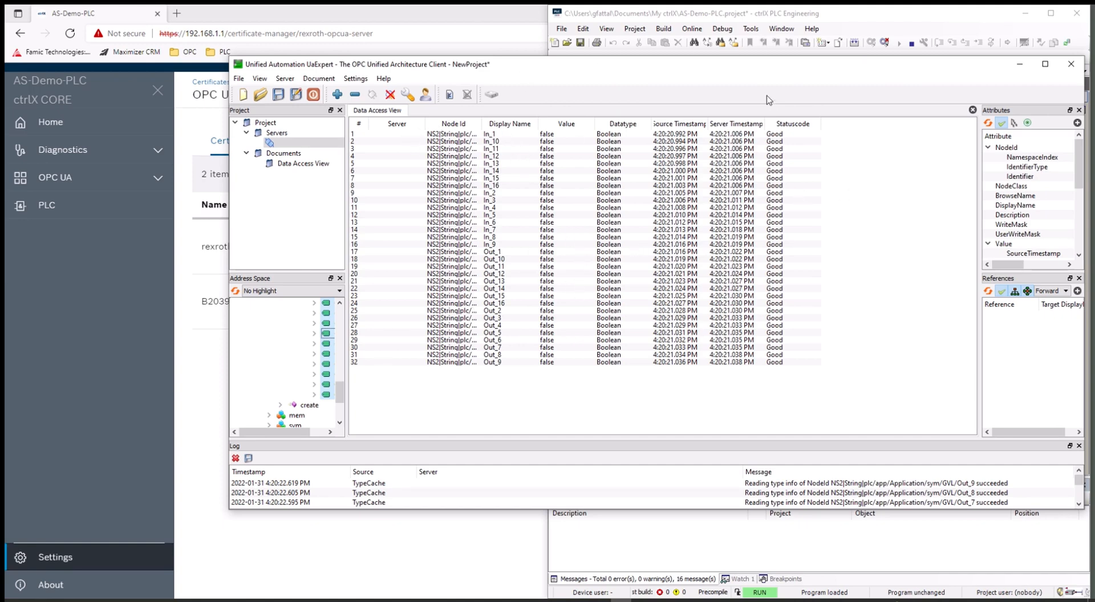
Step: Move and narrow the UaExpert window to uncover the PLC project
left_click_drag(731, 71, 578, 88)
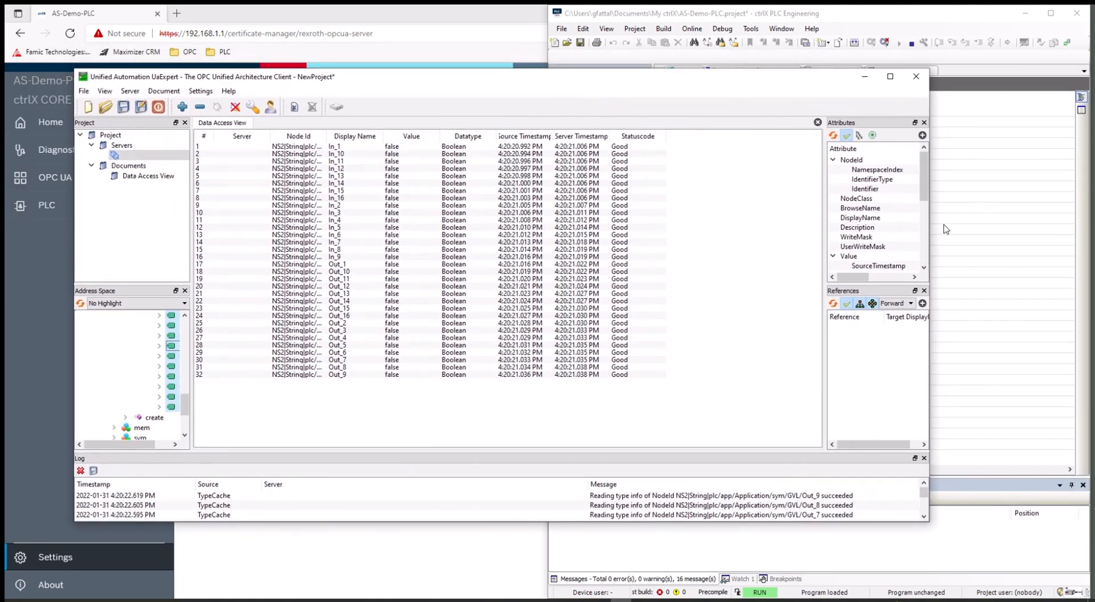
left_click_drag(931, 222, 796, 222)
left_click_drag(423, 80, 399, 80)
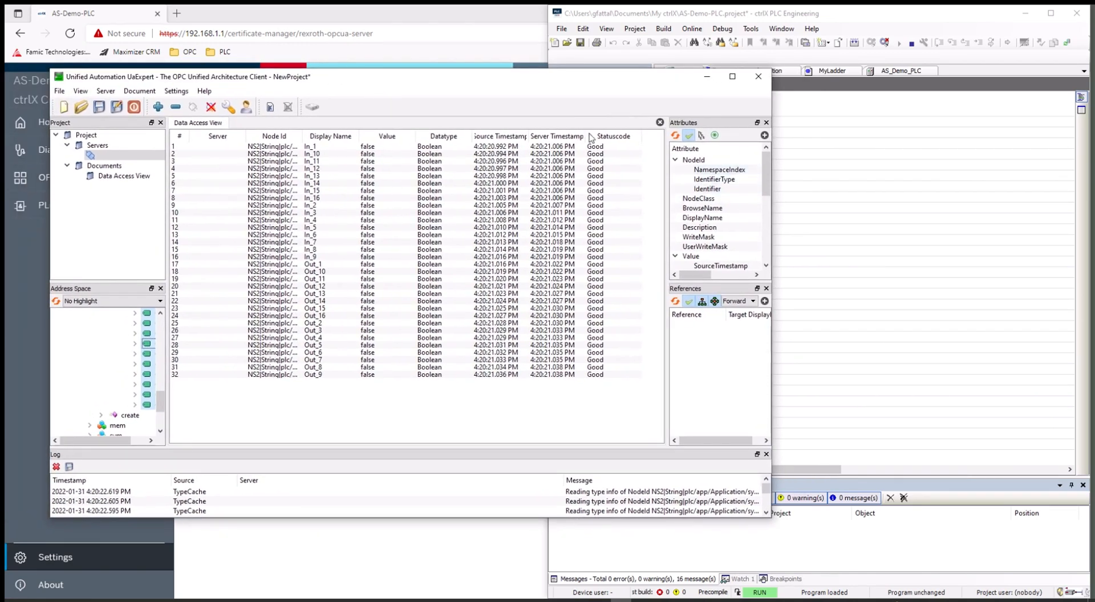
Step: Open the MyLadder program in PLC Engineering and write true to In_1 from UaExpert
left_click(850, 345)
double_click(643, 212)
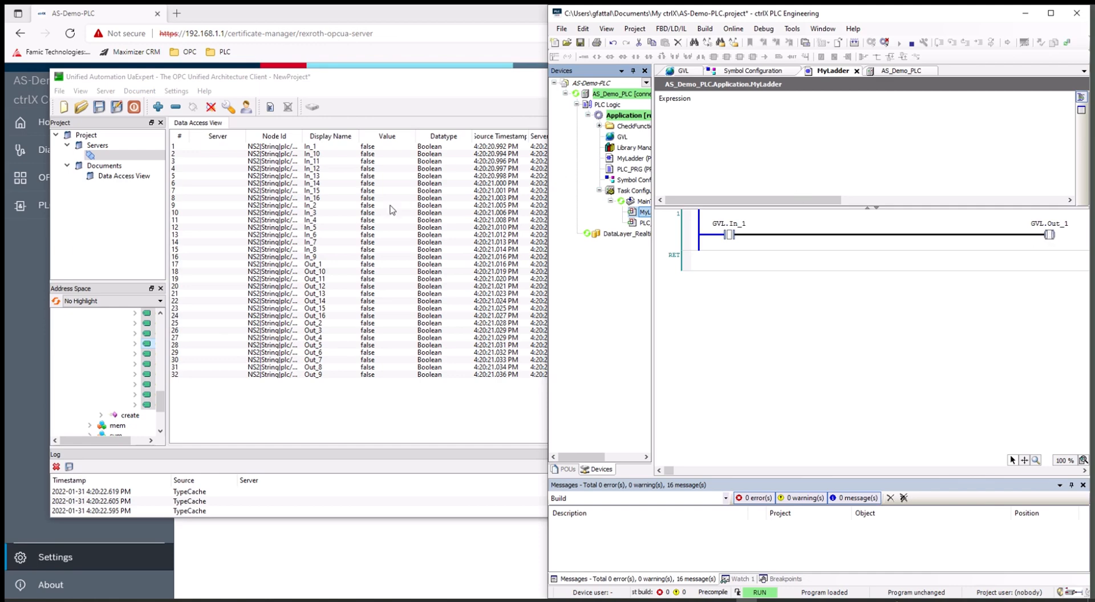
left_click(312, 148)
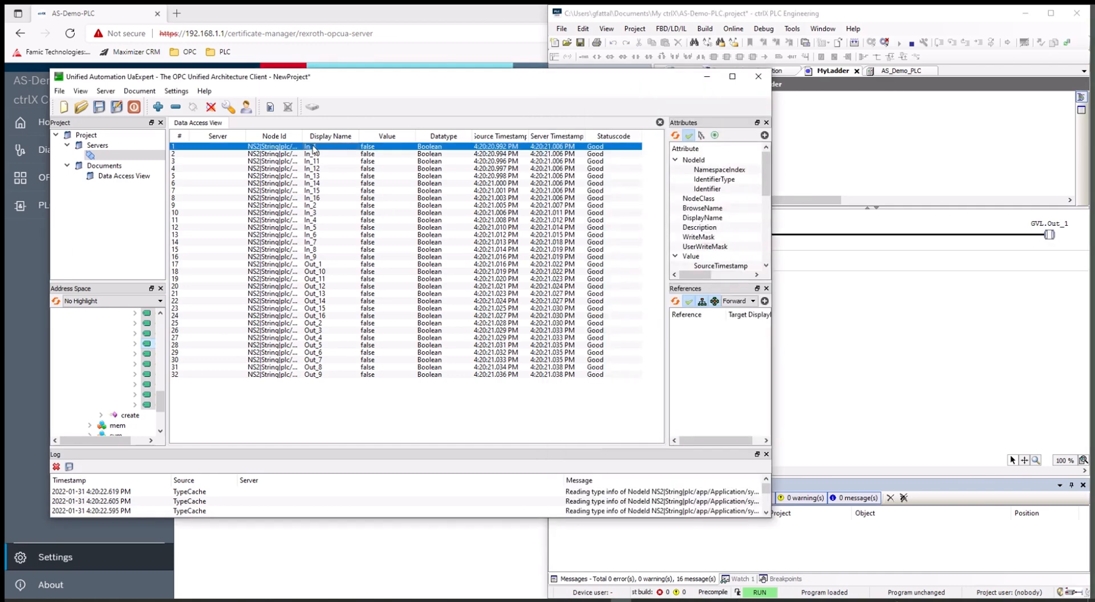
left_click(369, 149)
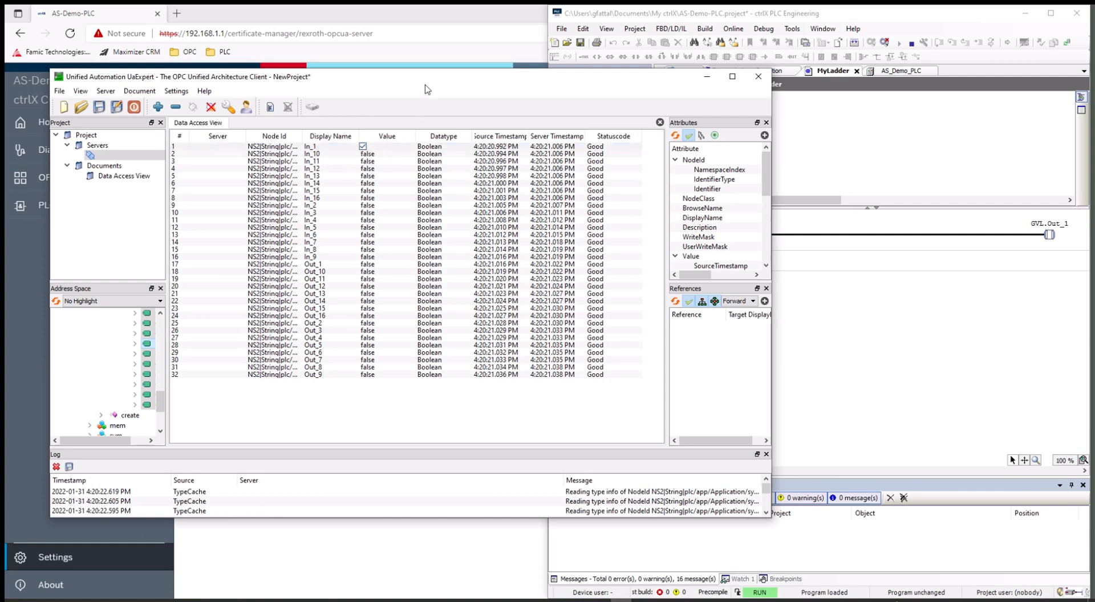
left_click_drag(424, 89, 585, 278)
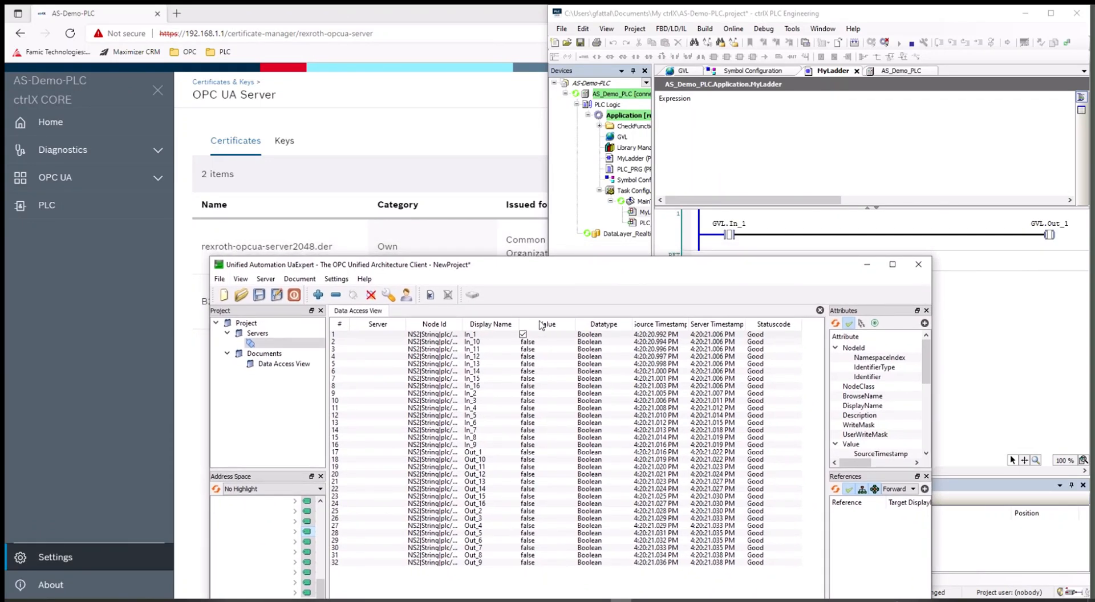
key("Return")
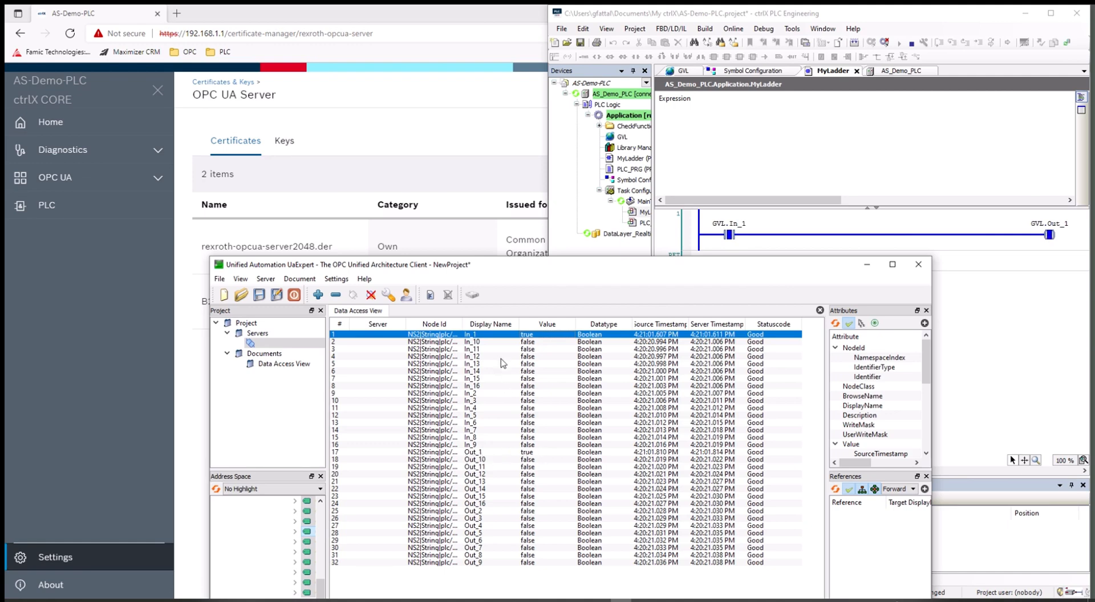
Step: Write In_1 back to false and reposition the UaExpert window
left_click(529, 336)
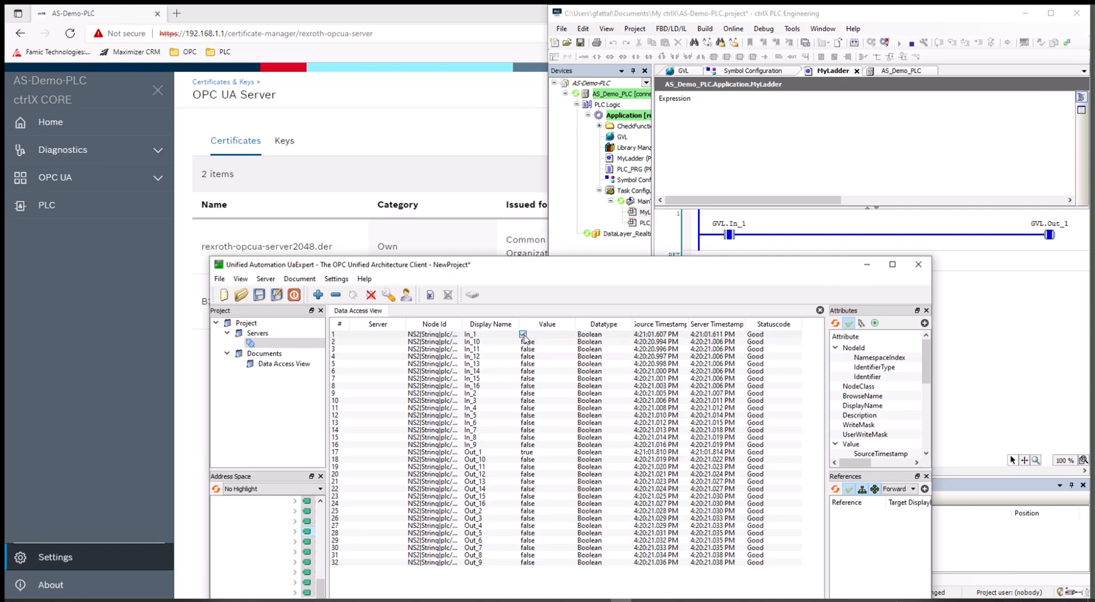
left_click(523, 335)
key("Return")
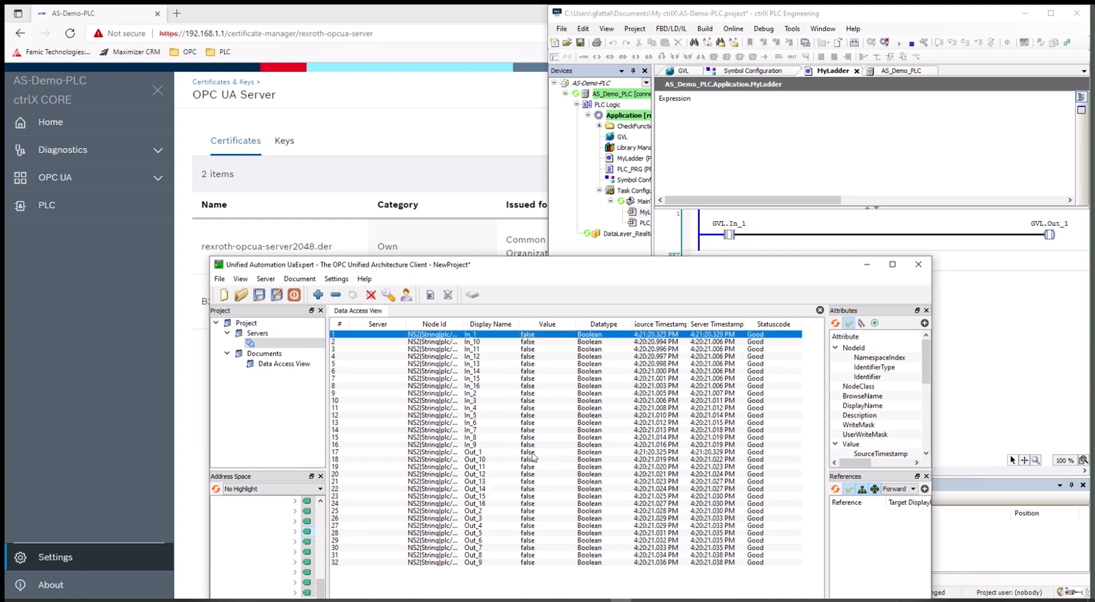
left_click_drag(560, 266, 507, 57)
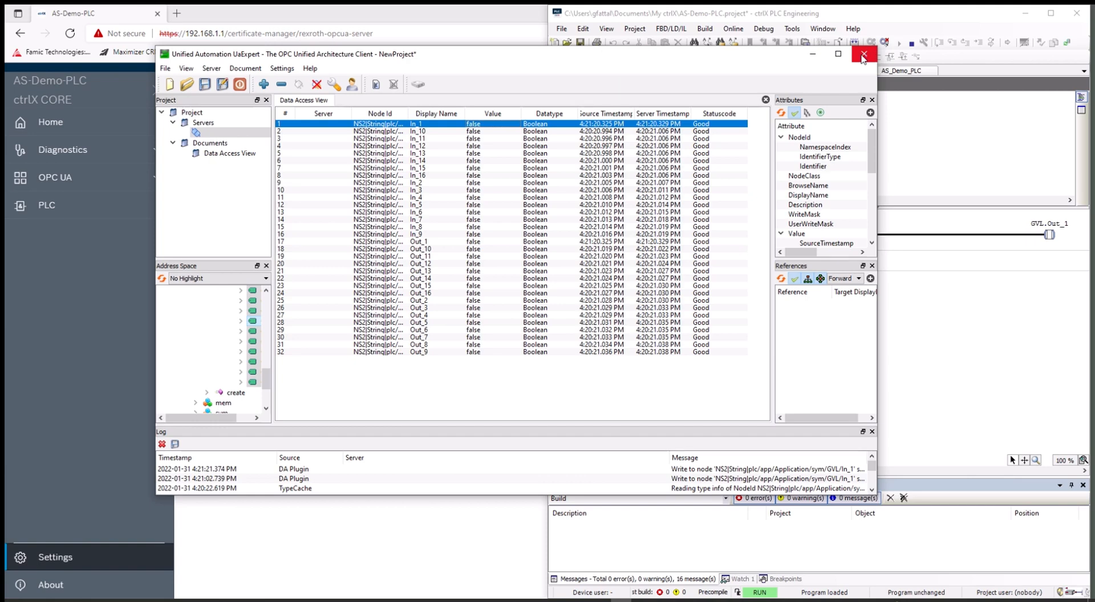
Step: Minimize UaExpert, open Automation Studio's Communication Manager and start adding an OPC UA server
left_click(814, 55)
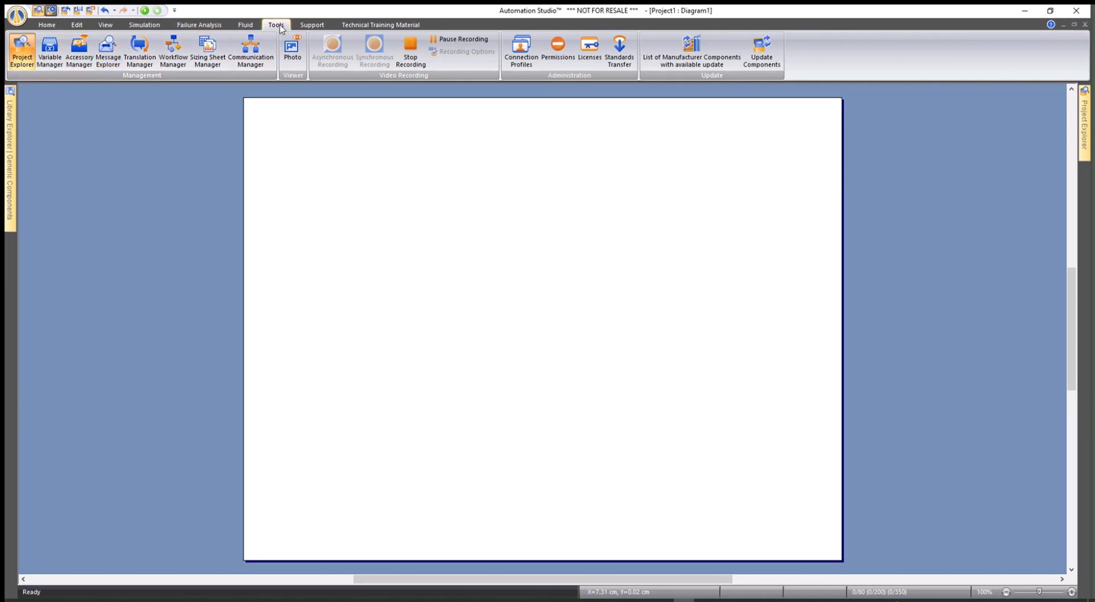
left_click(249, 51)
left_click(249, 51)
left_click(250, 52)
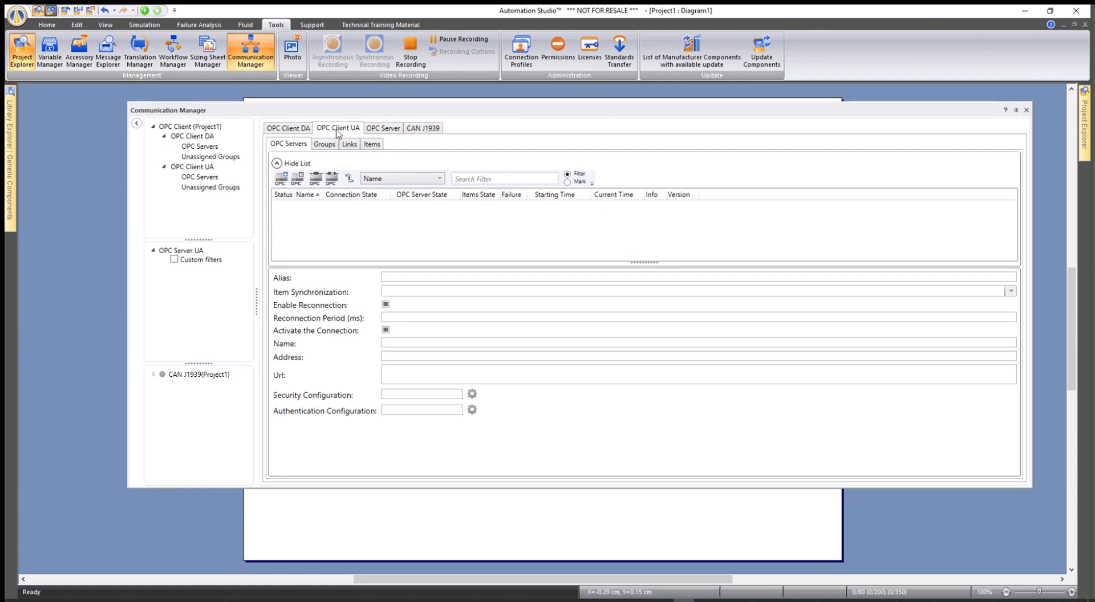
left_click(284, 180)
Step: Paste opc.tcp://192.168.1.1:4841 into the manual Url field and apply it
left_click_drag(696, 161, 389, 159)
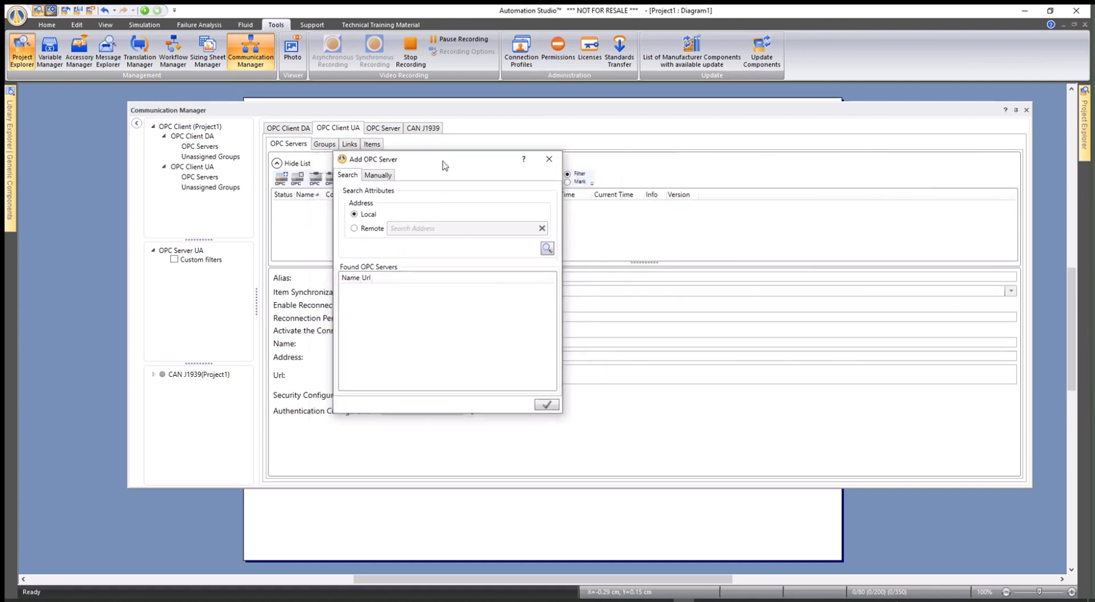
left_click(380, 175)
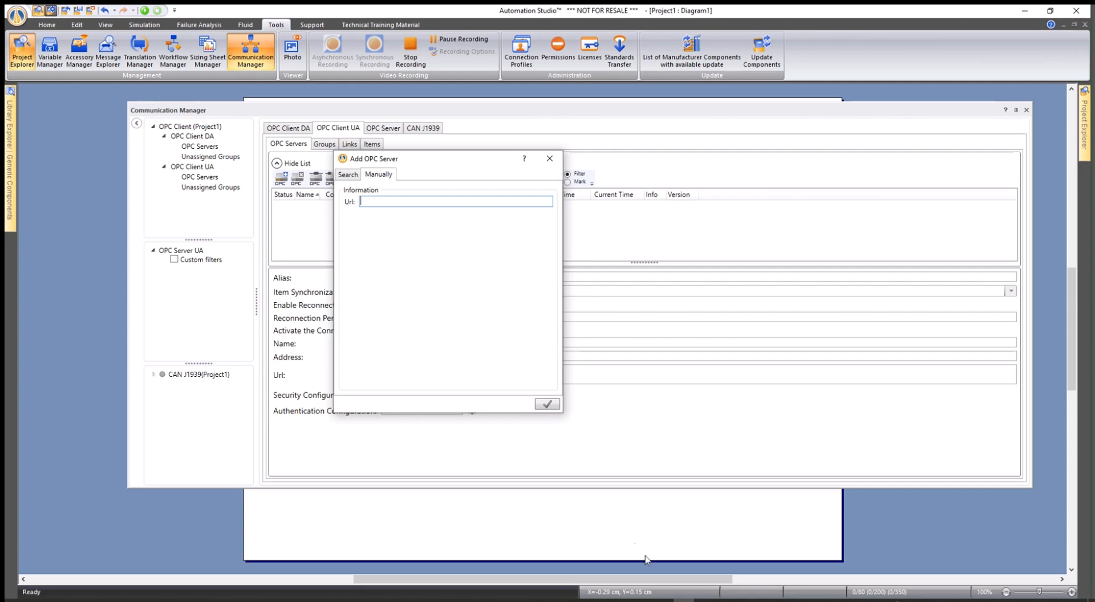
left_click(621, 601)
left_click(621, 601)
right_click(381, 202)
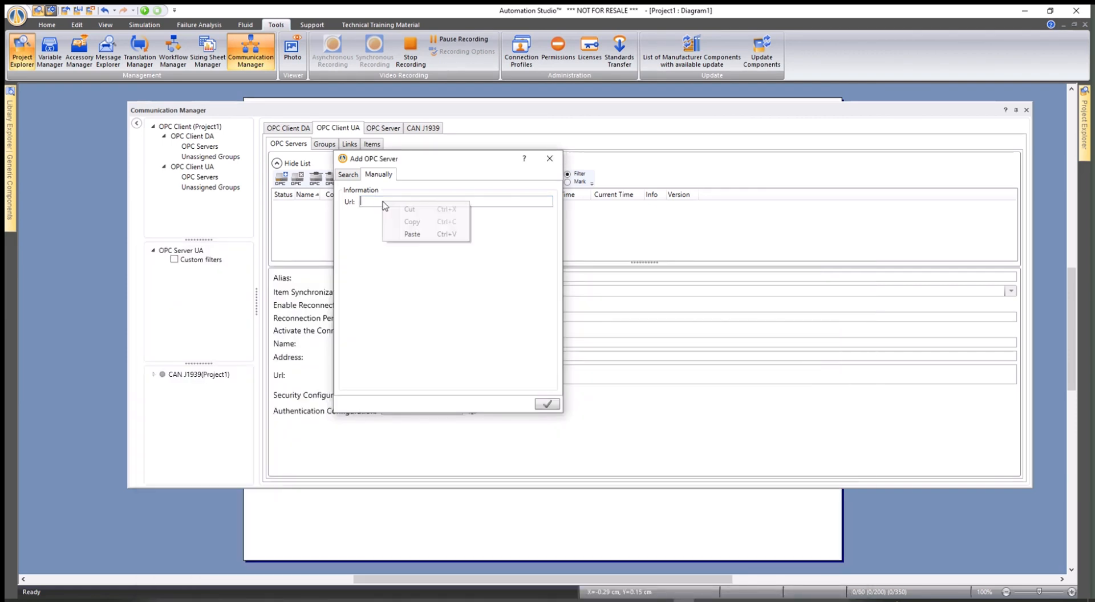
left_click(418, 235)
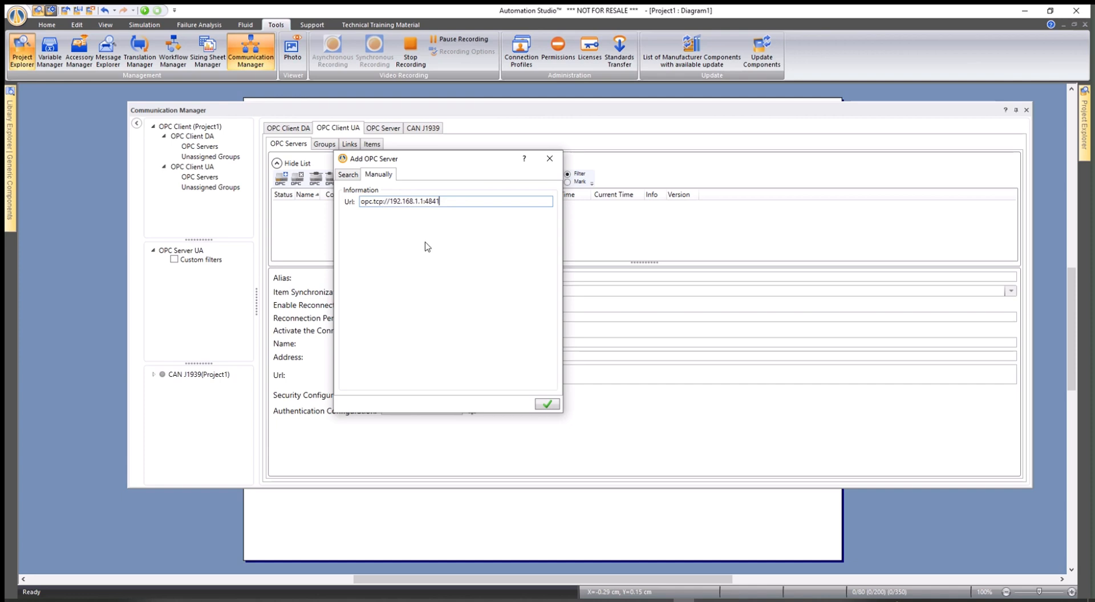
left_click(547, 405)
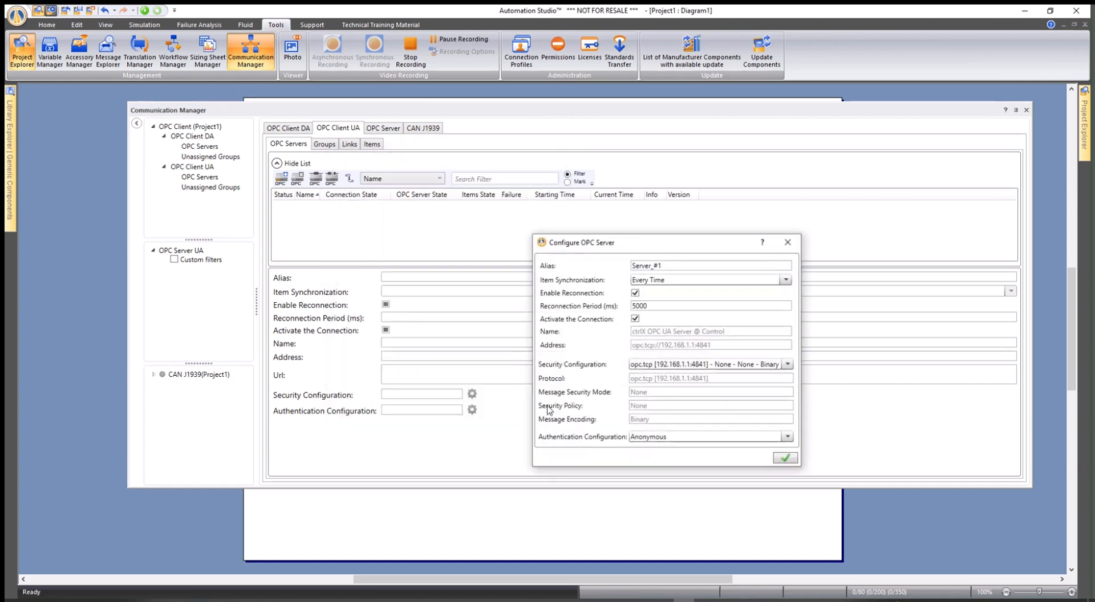
Step: Set Server_#1 to username-and-password login with the account's user name and stored password
left_click_drag(643, 246, 514, 161)
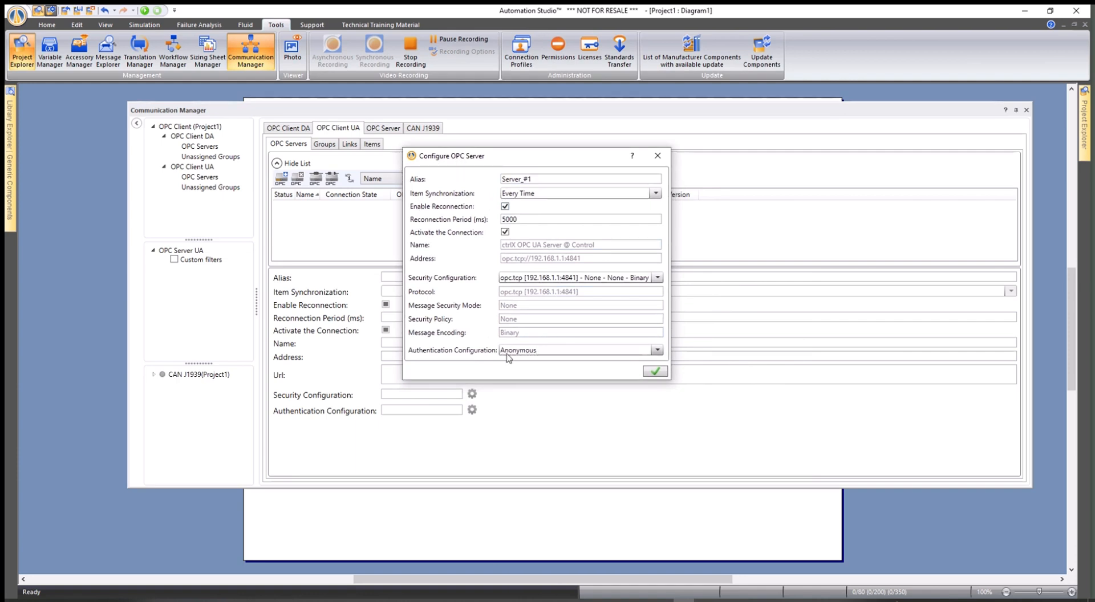
left_click(657, 352)
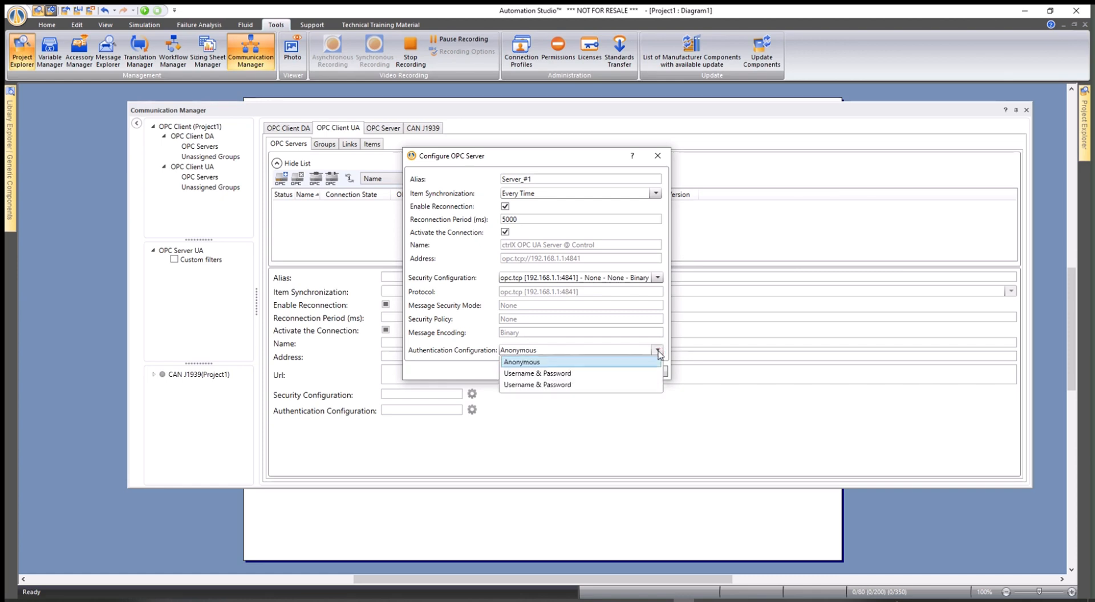
left_click(548, 377)
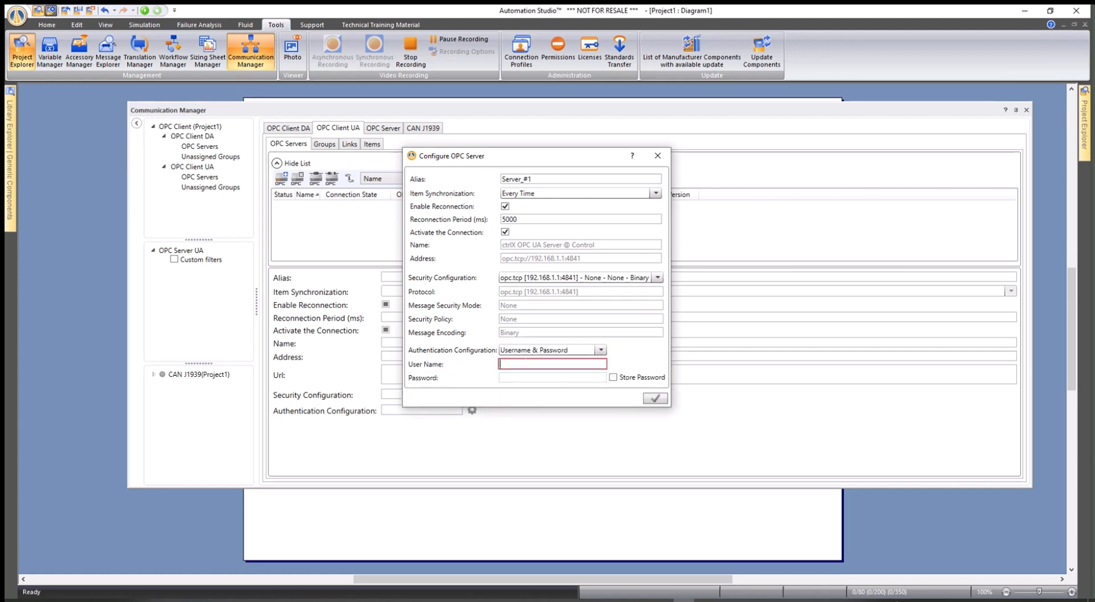
type("bosch")
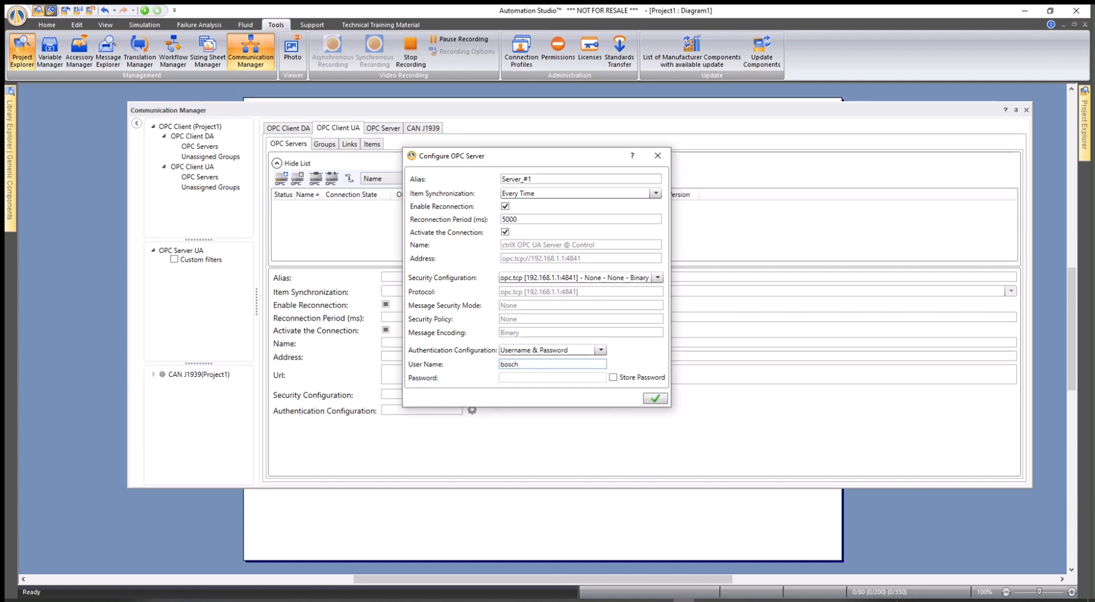
type("rexroth")
left_click_drag(548, 365, 465, 365)
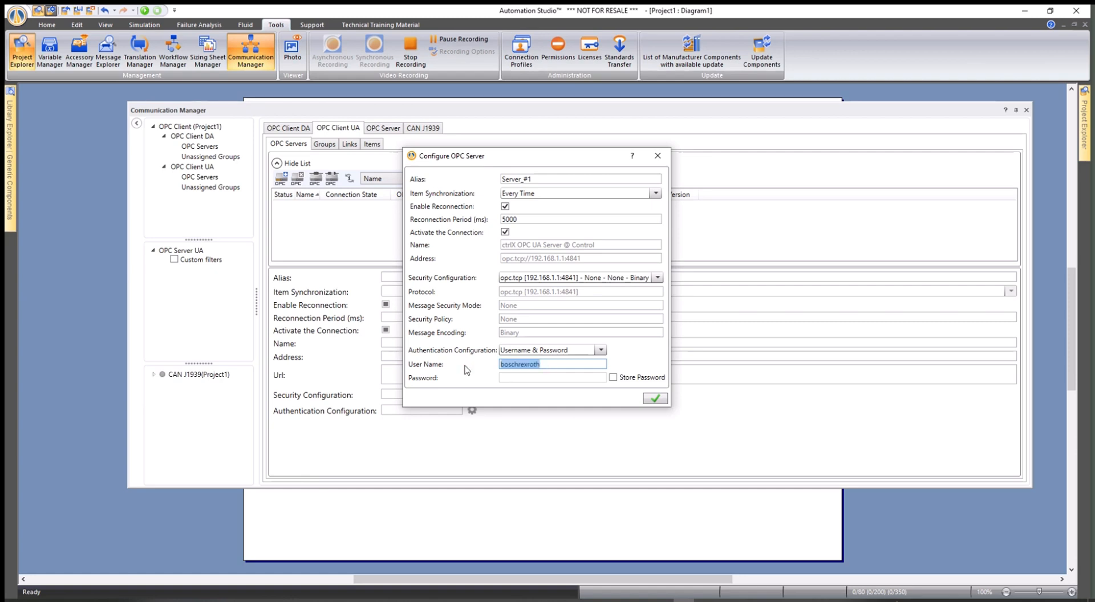
left_click(613, 377)
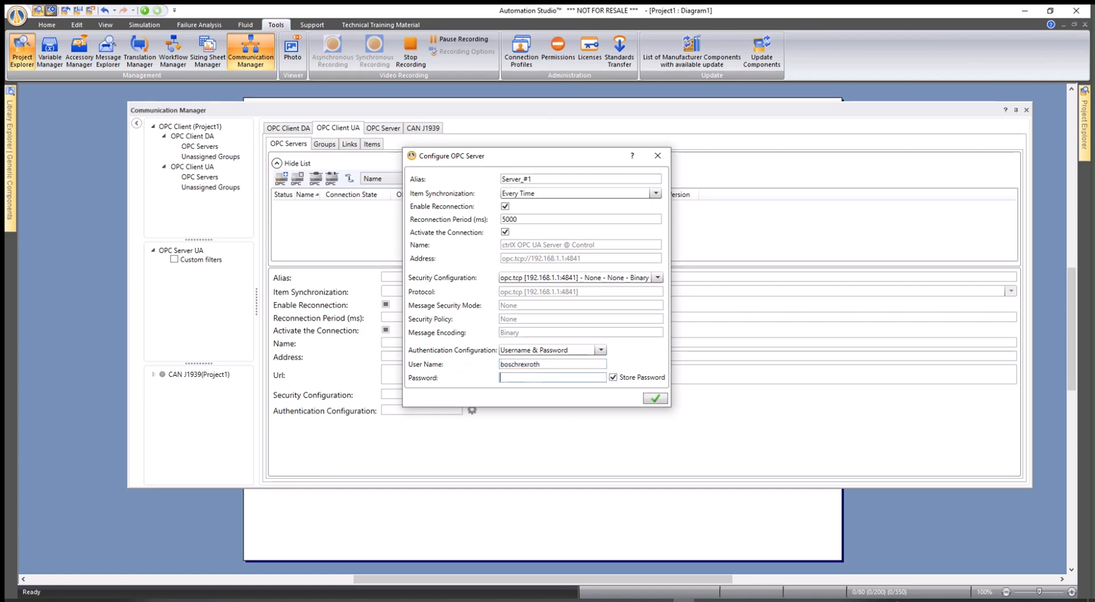
key("ctrl+v")
left_click(655, 399)
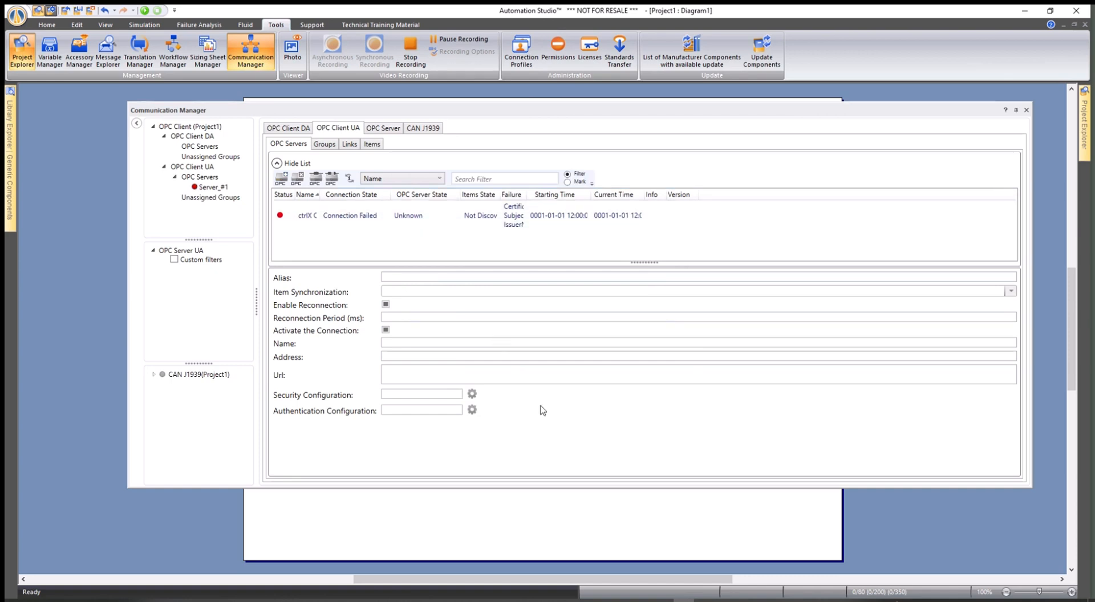
mouse_move(620, 600)
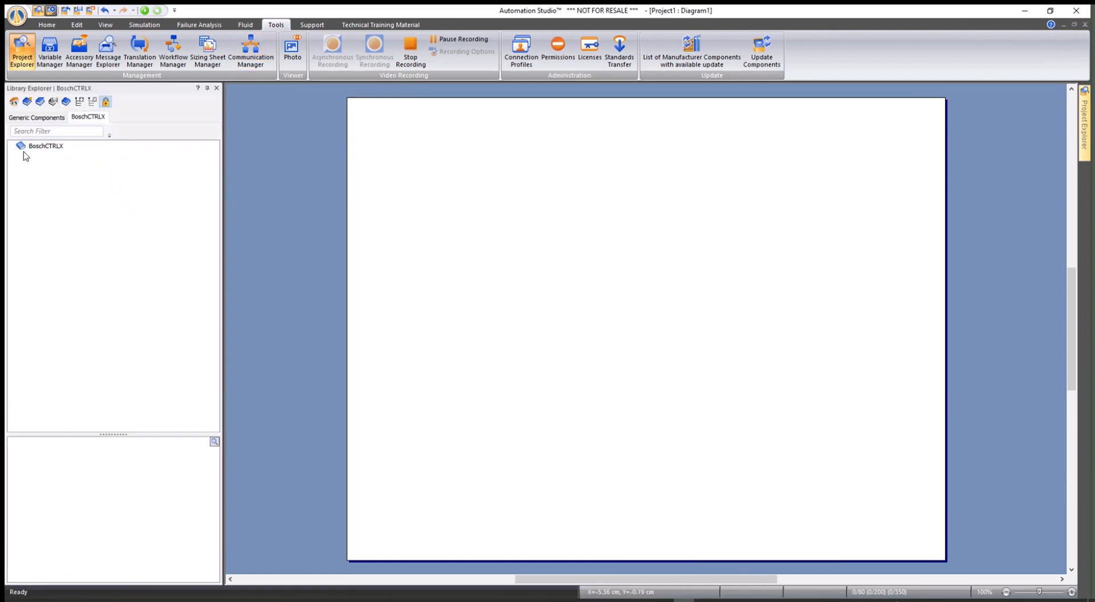
Step: From the BoschCTRLX library, place the Bosch CTRLX PLC, XI1 10116 - DI16 Card and an output card in a row, then show Generic Components
left_click(36, 147)
left_click_drag(42, 471, 531, 164)
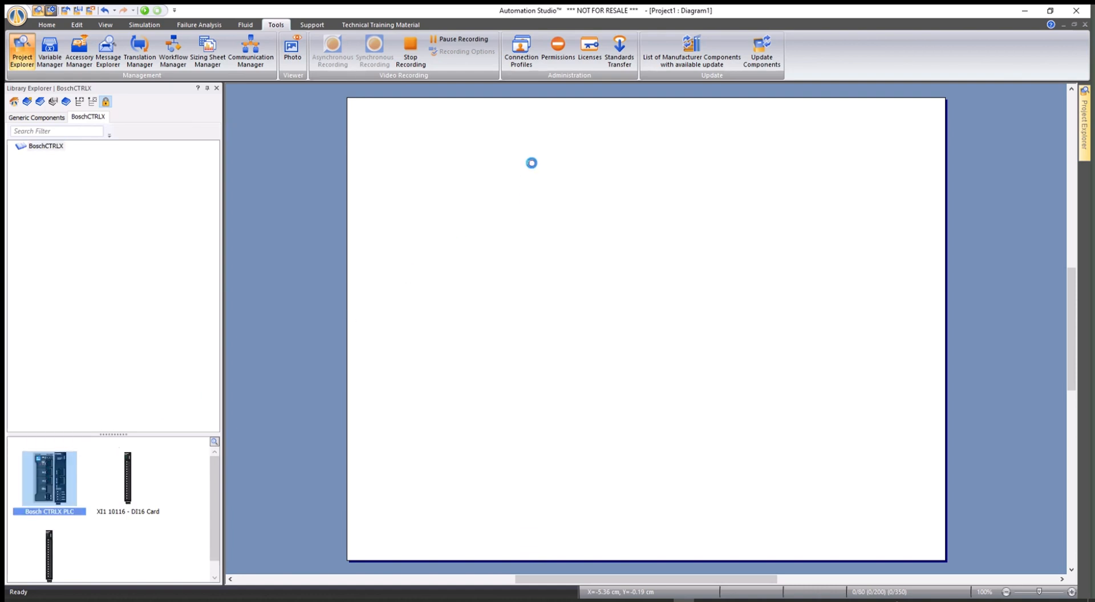
mouse_move(532, 163)
left_mouse_down()
mouse_move(552, 169)
mouse_move(543, 150)
left_mouse_up()
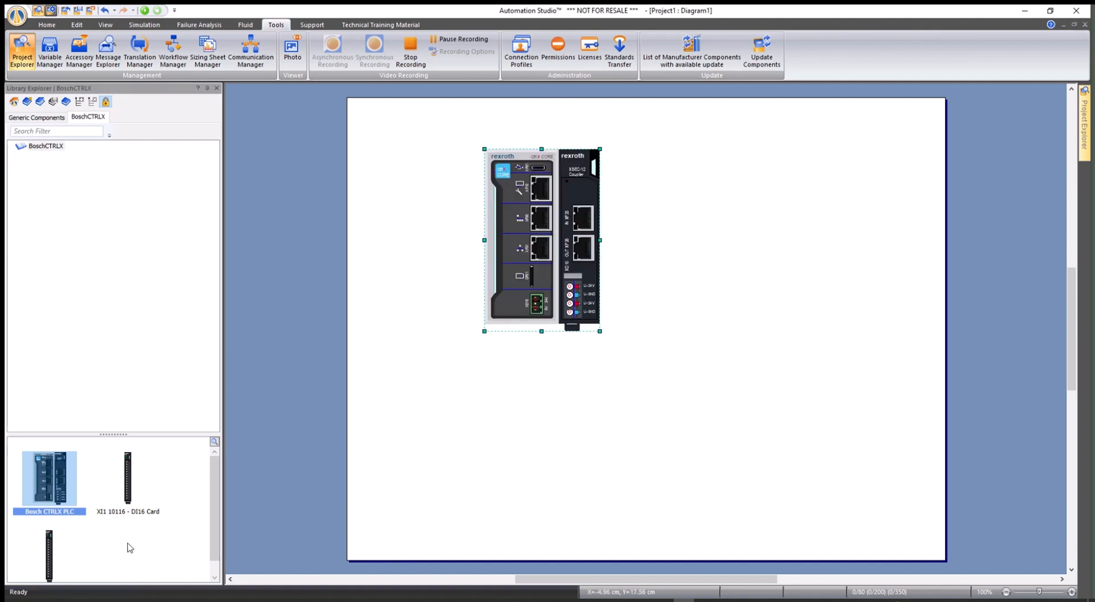
left_click_drag(128, 492, 678, 151)
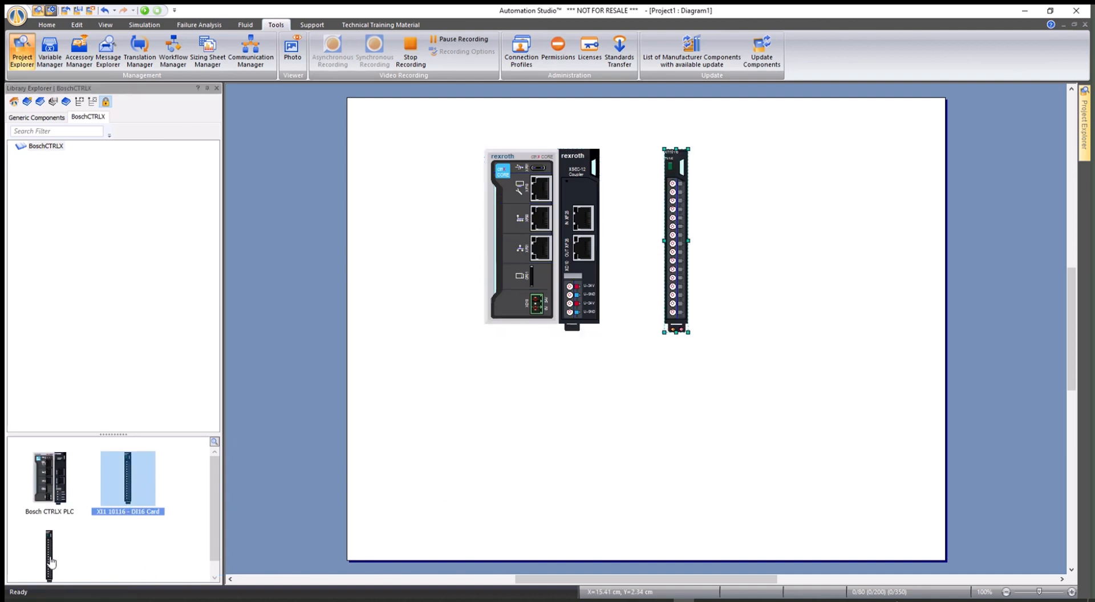
left_click_drag(50, 562, 768, 152)
left_click_drag(776, 152, 765, 155)
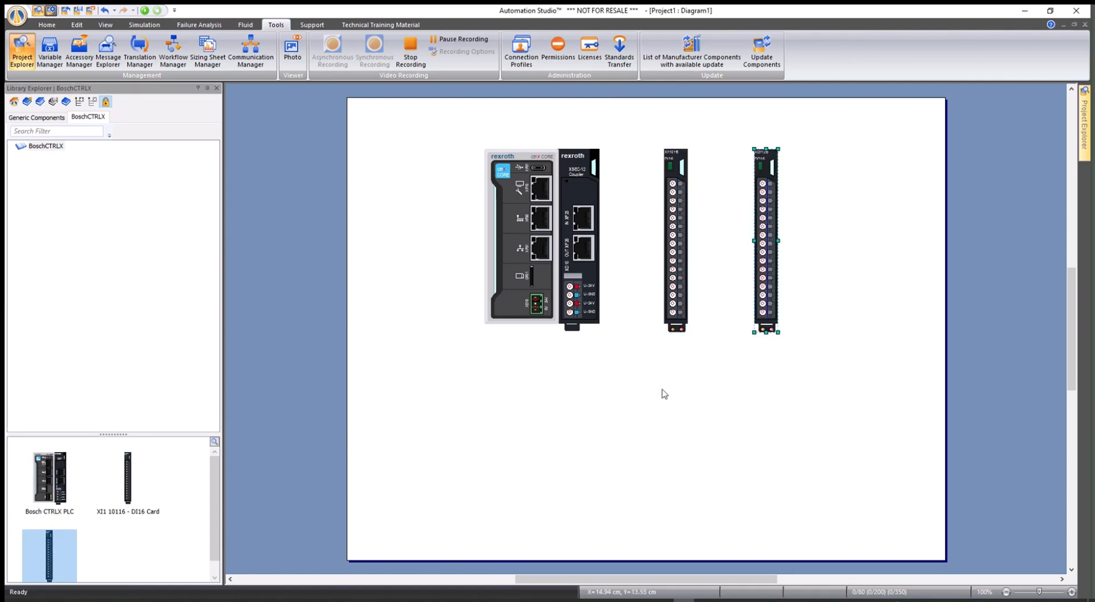
left_click(19, 118)
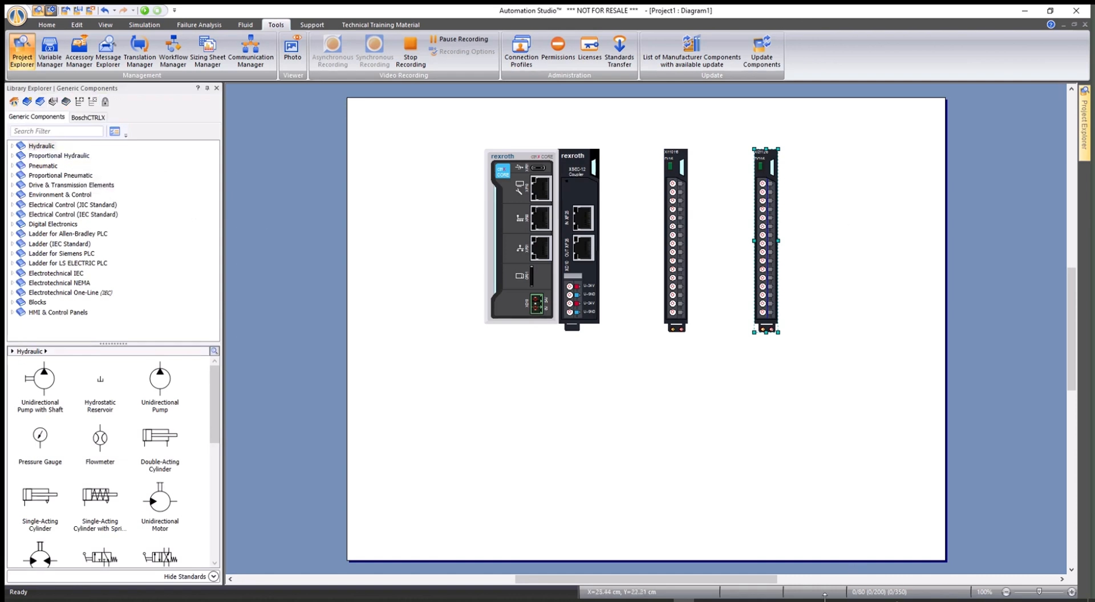
Step: Check the variables in ctrlX PLC Engineering, then browse to Electrical Control (JIC Standard) > Switches
left_click(747, 601)
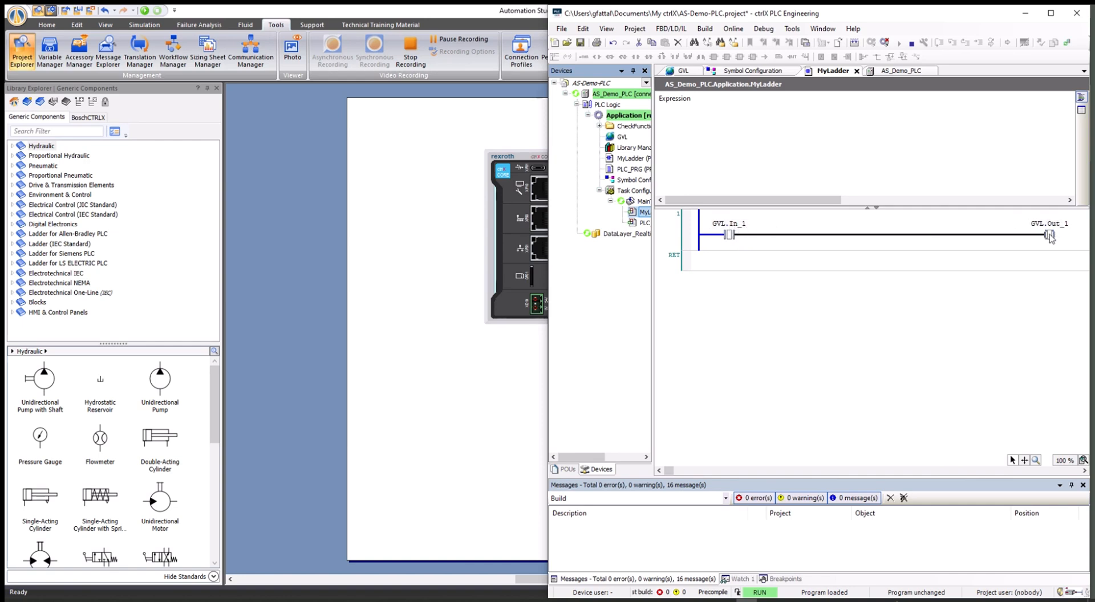
left_click(483, 412)
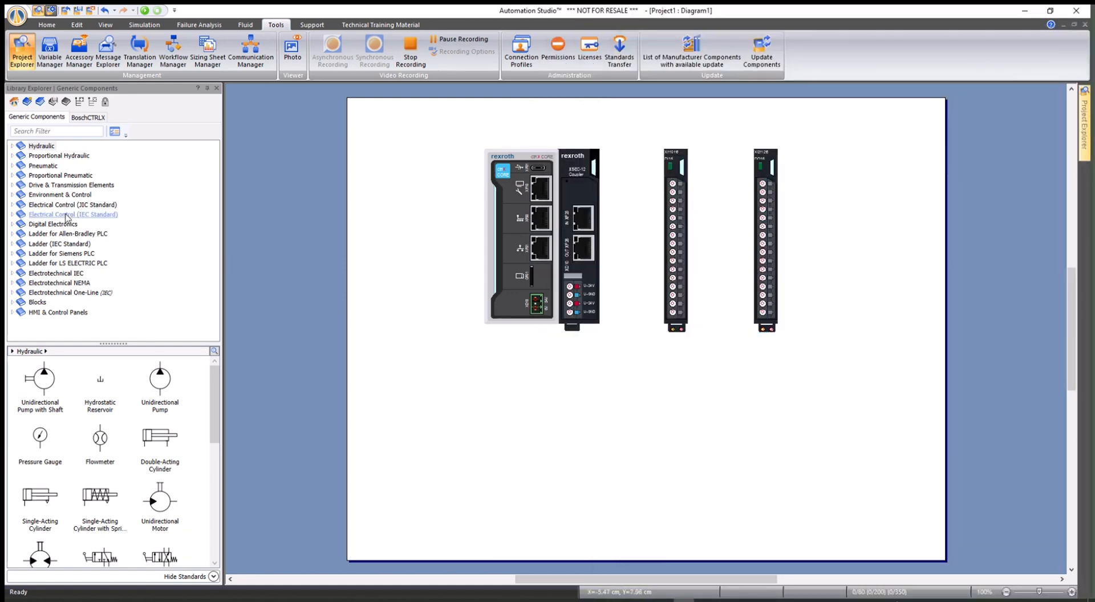
left_click(44, 207)
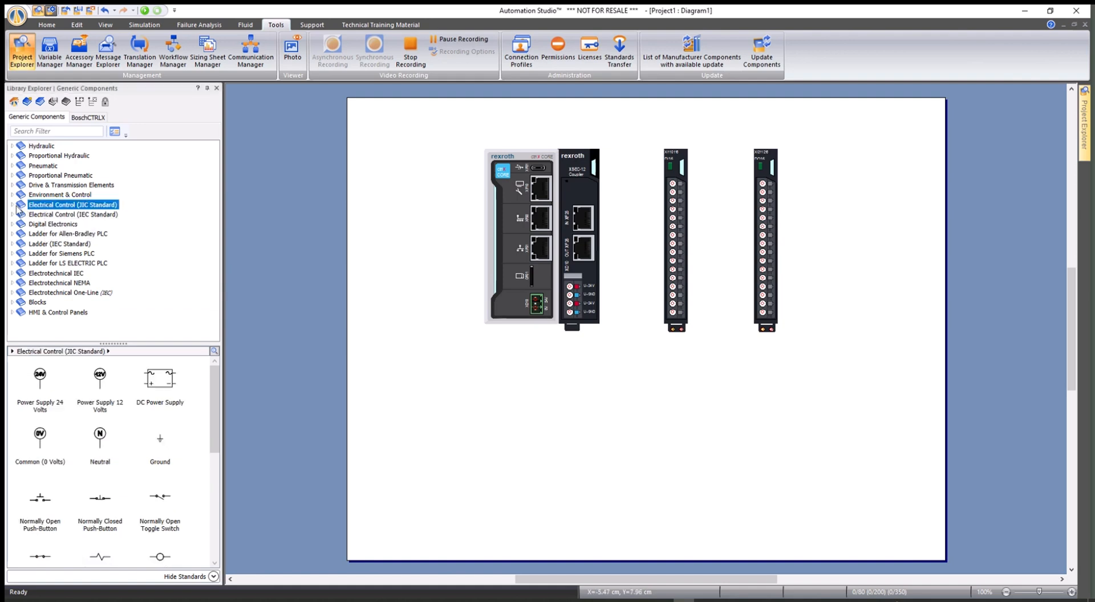
left_click(12, 205)
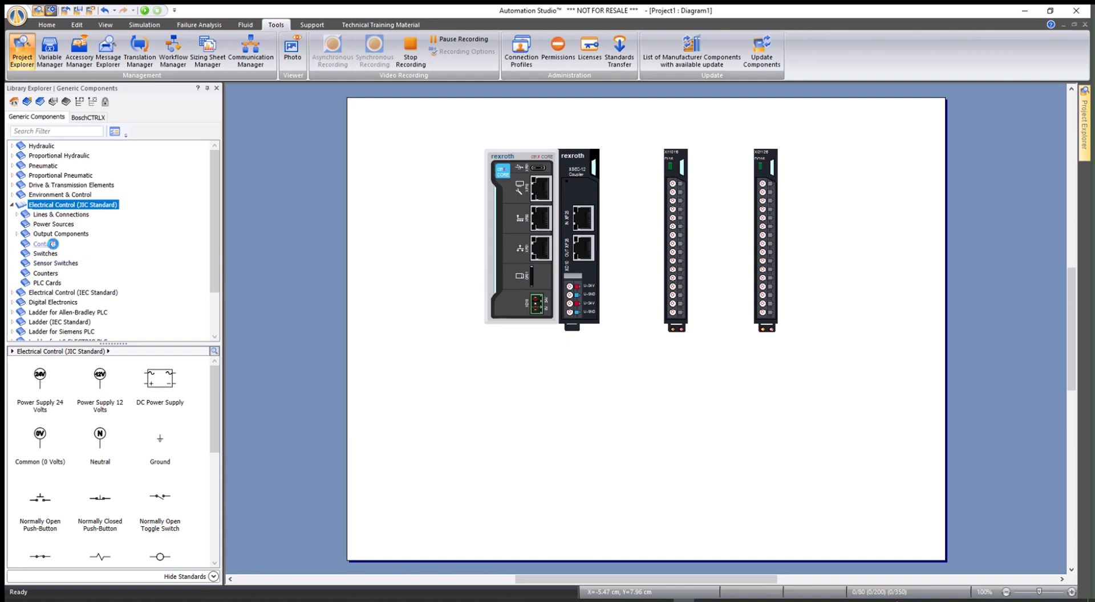
left_click(48, 245)
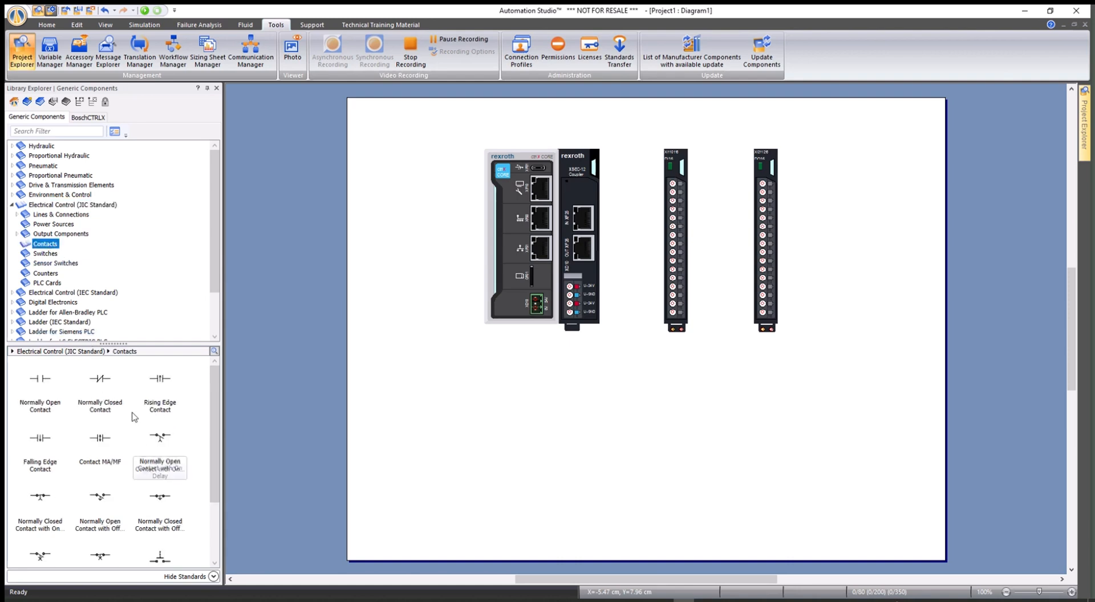
left_click(46, 253)
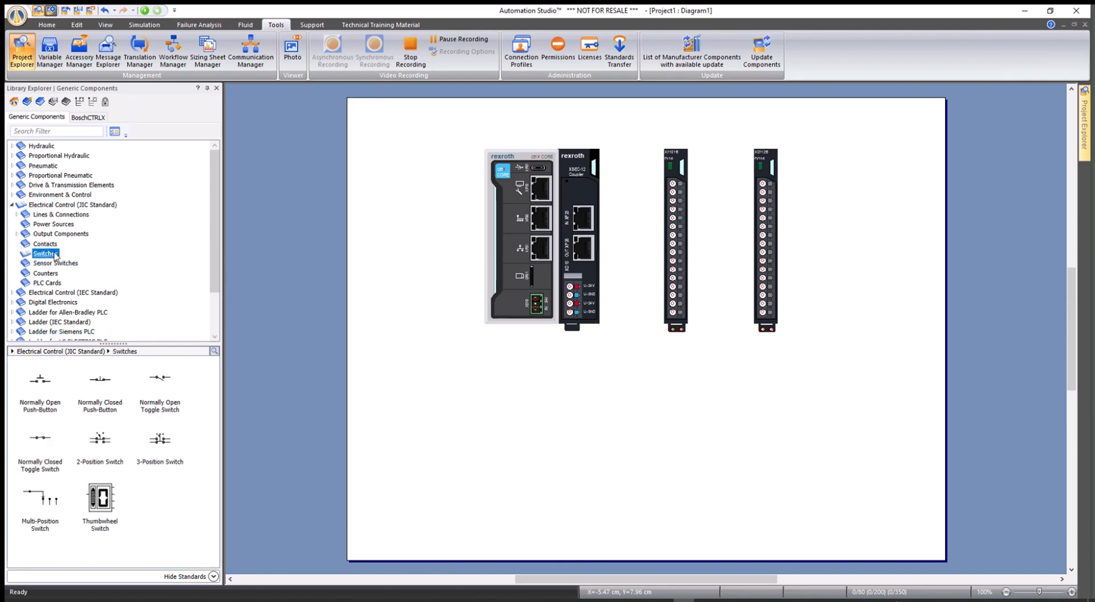
Step: Place a Normally Open Push-Button above the first I/O card with alias Start_PB
left_click_drag(41, 381, 646, 180)
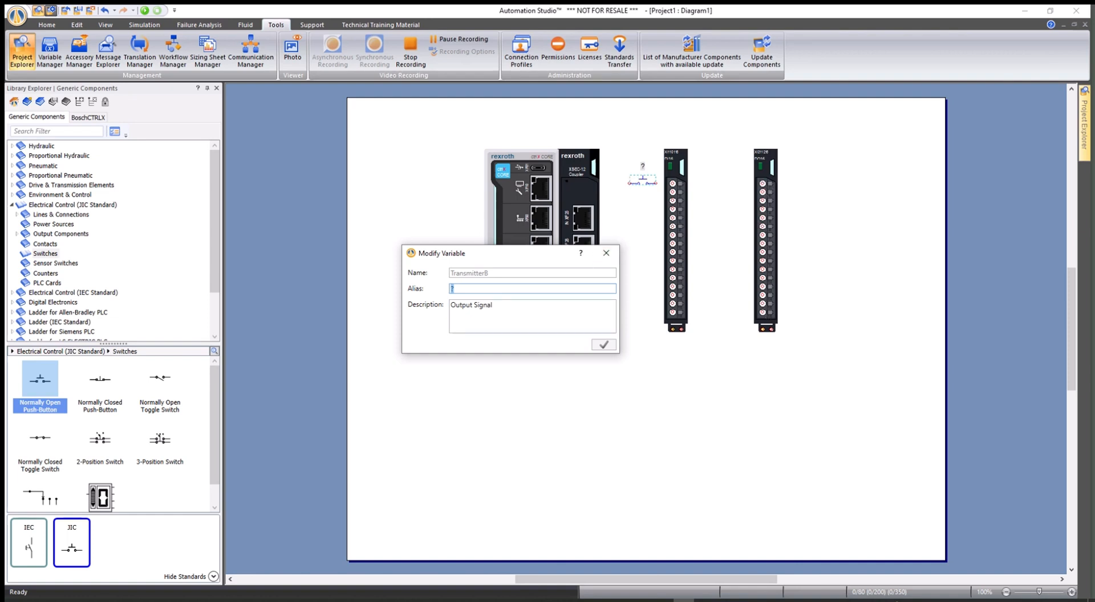
type("Start_PB")
left_click(605, 345)
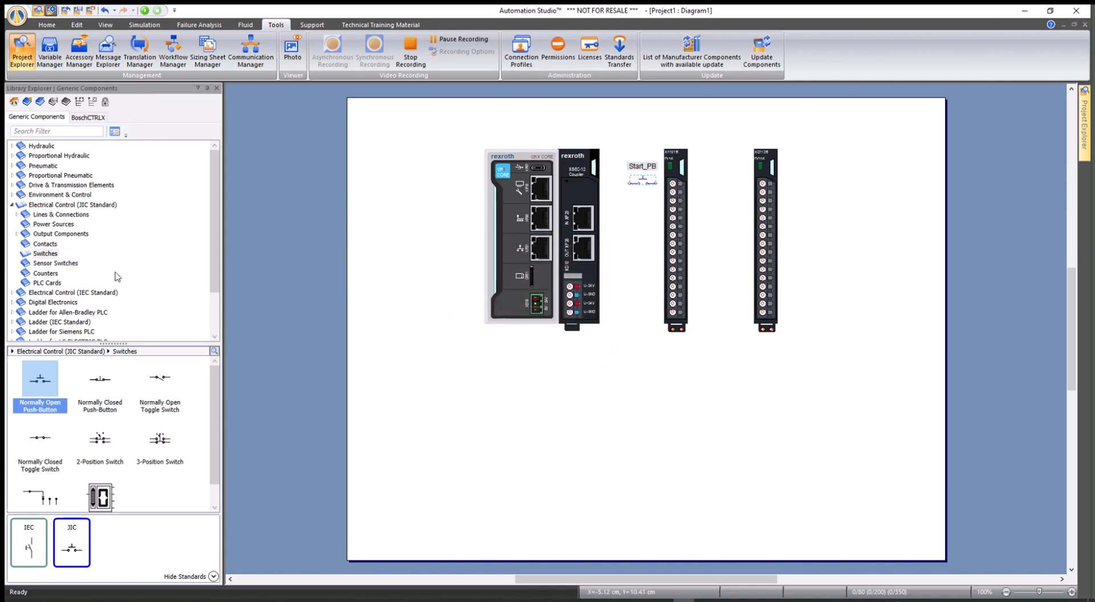
Step: Place an Indicator Light from Output Components > Signalling Devices beside the second I/O card, aliased Light
left_click(17, 233)
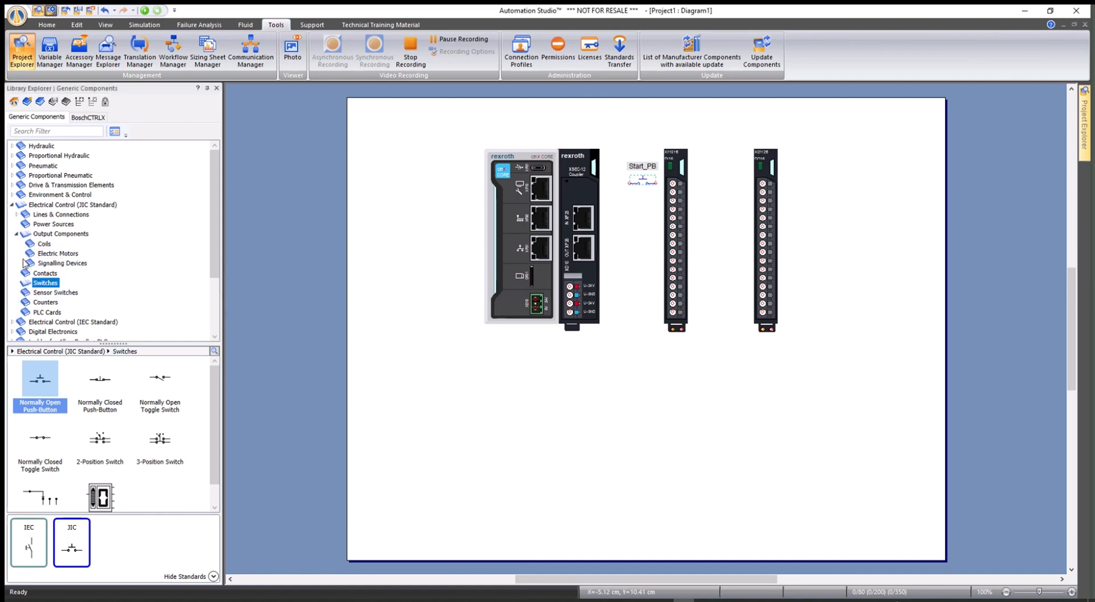
left_click(57, 263)
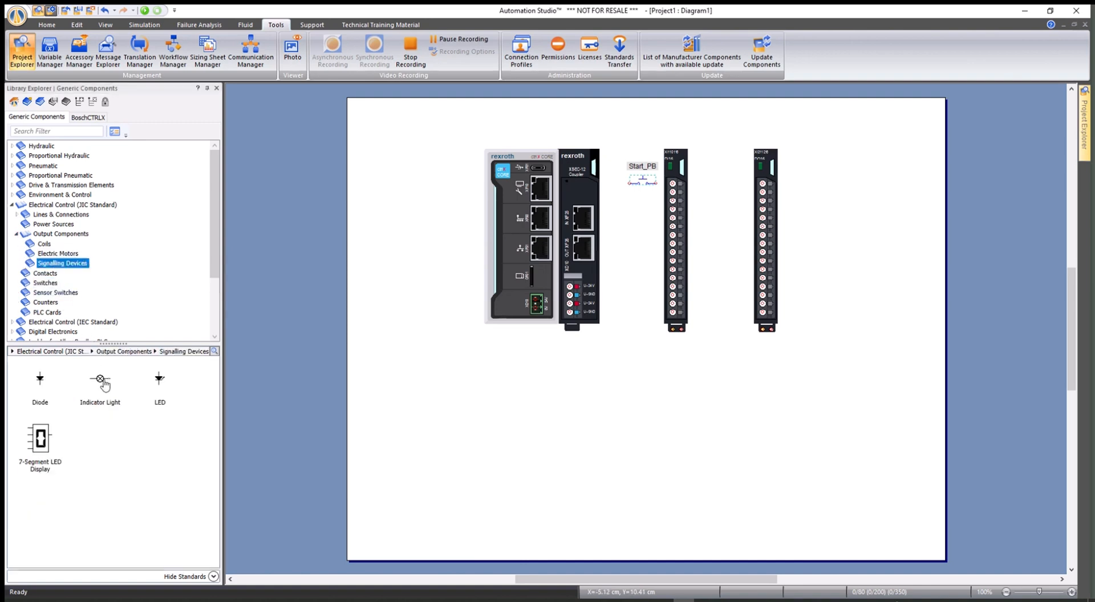
left_click(104, 386)
left_click_drag(102, 382, 733, 182)
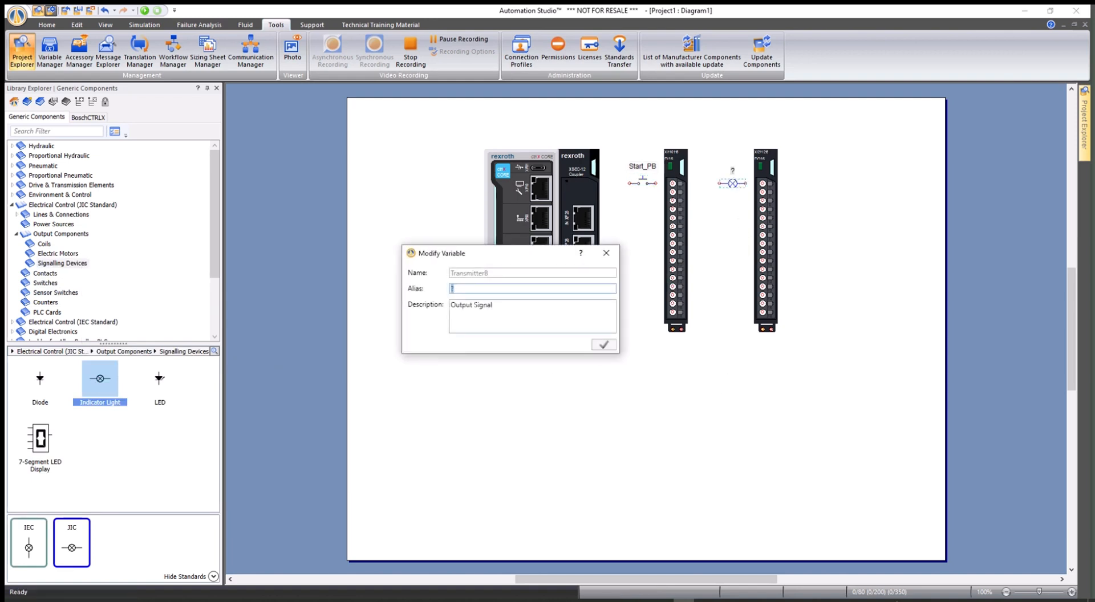
type("Light")
left_click(602, 345)
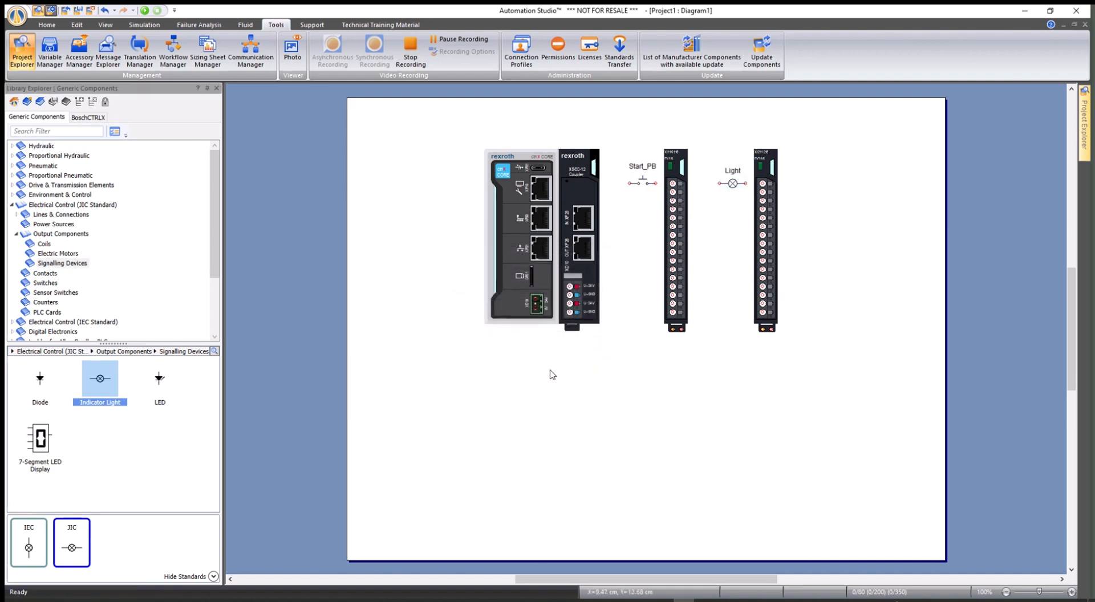
Step: Place a 24 V supply and a 0 V common left of the controller and wire both to its power connector
left_click(42, 206)
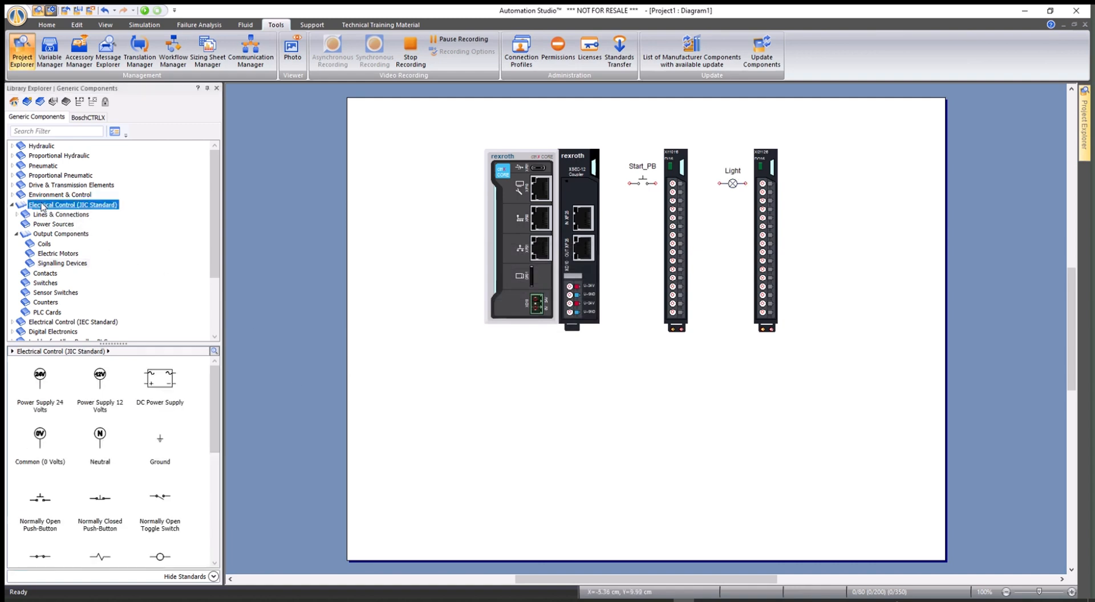
left_click_drag(41, 381, 464, 278)
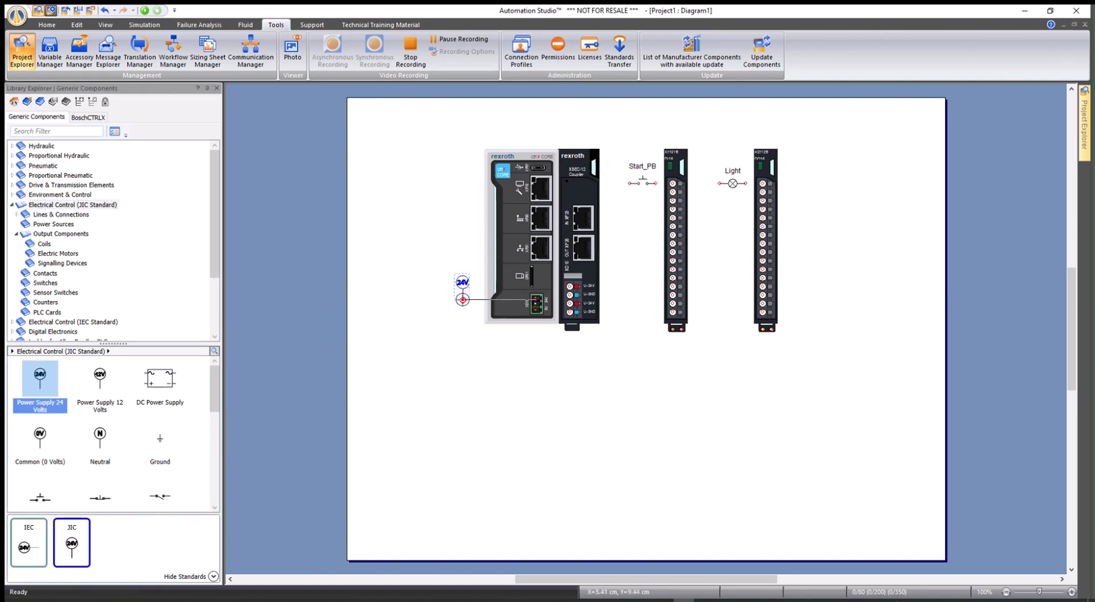
left_click(462, 299)
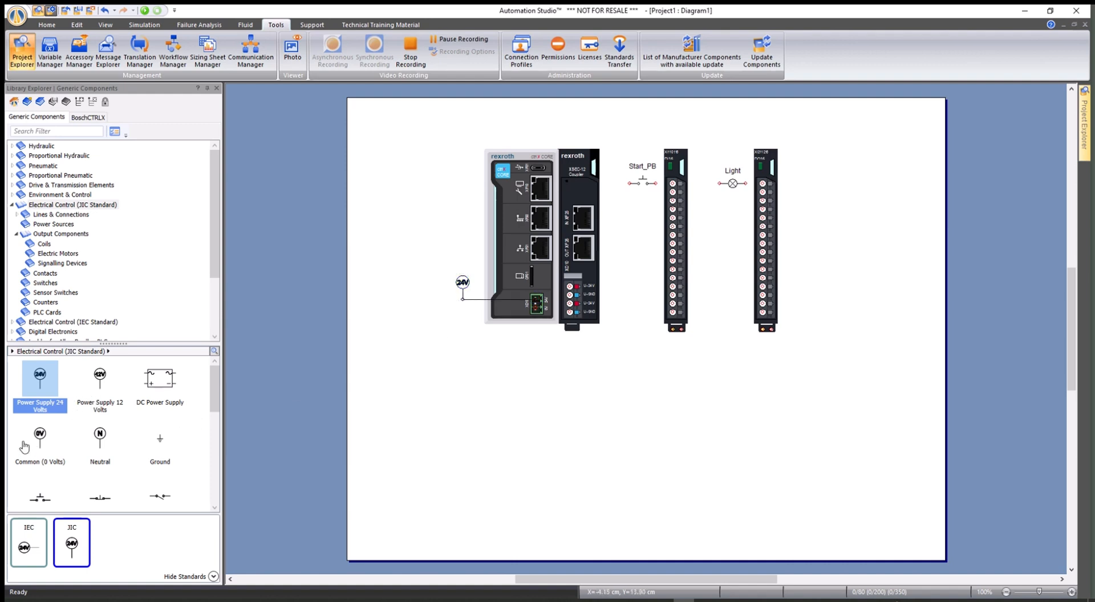
left_click_drag(40, 436, 452, 286)
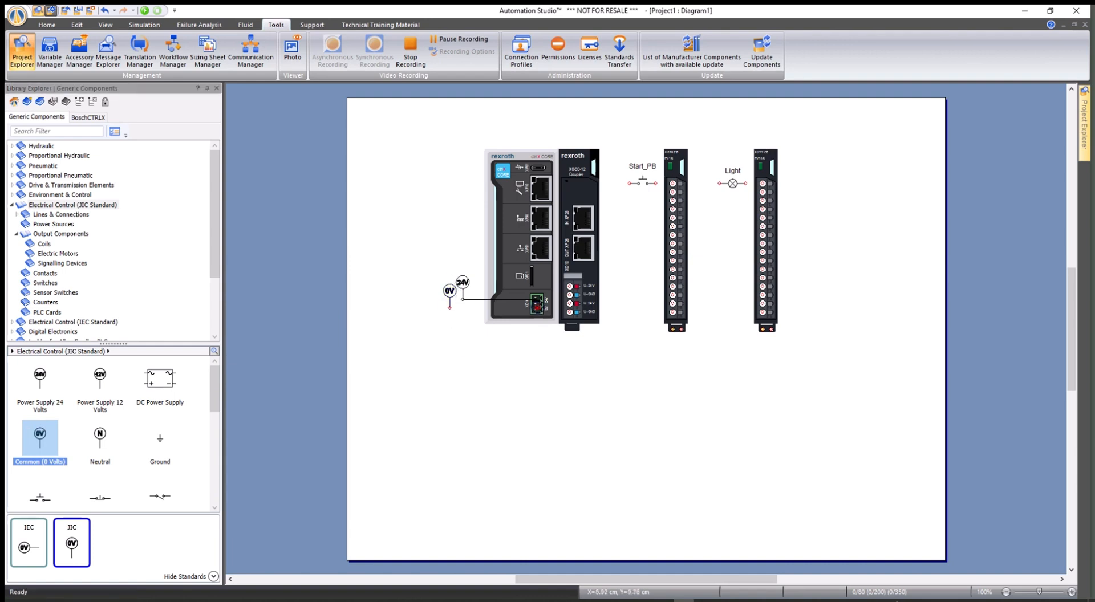
left_click_drag(536, 307, 450, 308)
Step: Wire the controller's 24 V/0 V terminals to both I/O cards and add another 24 V supply near Start_PB
mouse_move(570, 287)
left_mouse_down()
mouse_move(634, 289)
mouse_move(635, 341)
mouse_move(667, 354)
mouse_move(674, 329)
mouse_move(681, 362)
mouse_move(621, 361)
mouse_move(625, 301)
mouse_move(570, 295)
left_mouse_up()
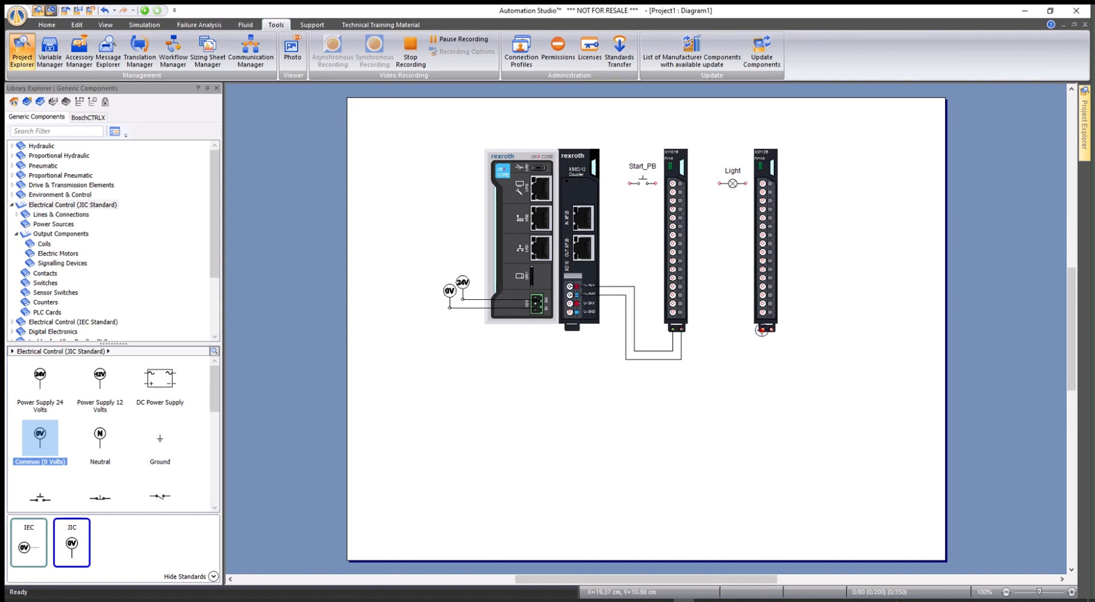
left_click_drag(762, 329, 570, 303)
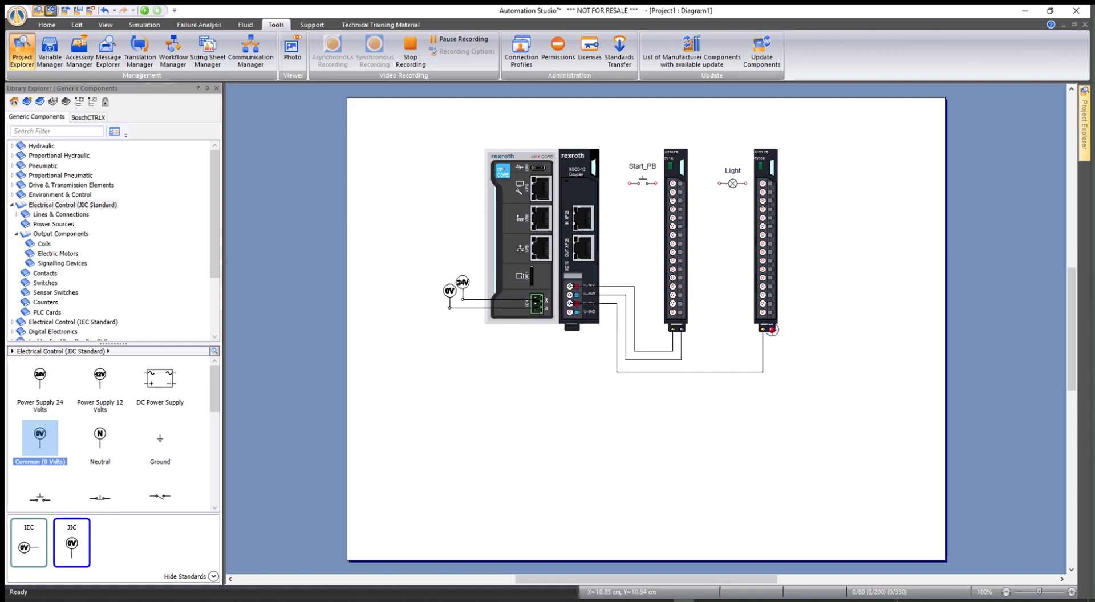
mouse_move(772, 330)
left_mouse_down()
mouse_move(772, 388)
mouse_move(621, 381)
mouse_move(593, 312)
left_mouse_up()
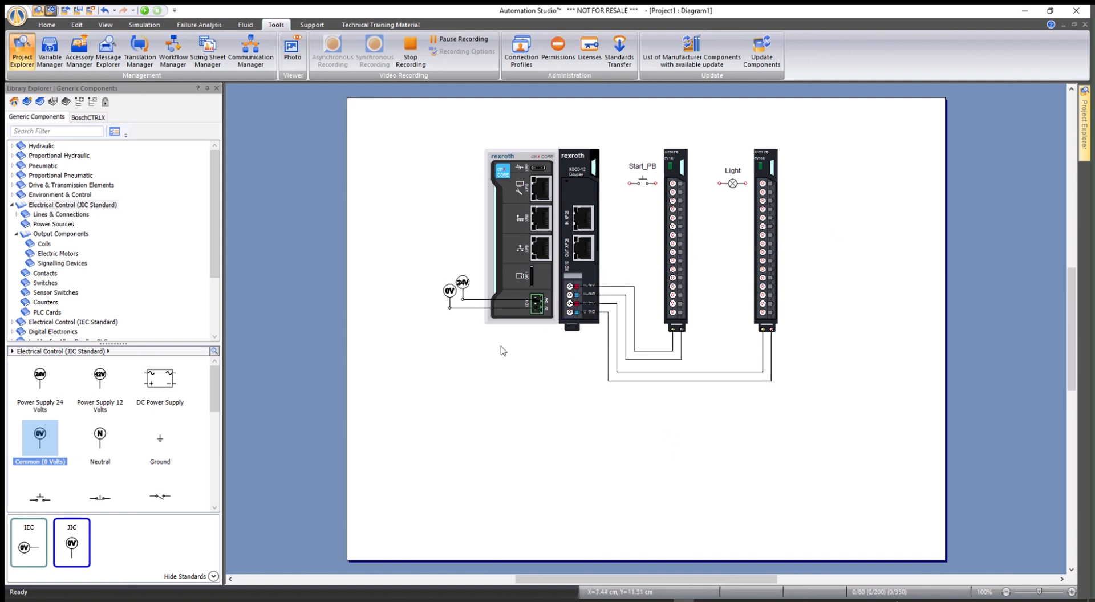
left_click_drag(40, 378, 622, 167)
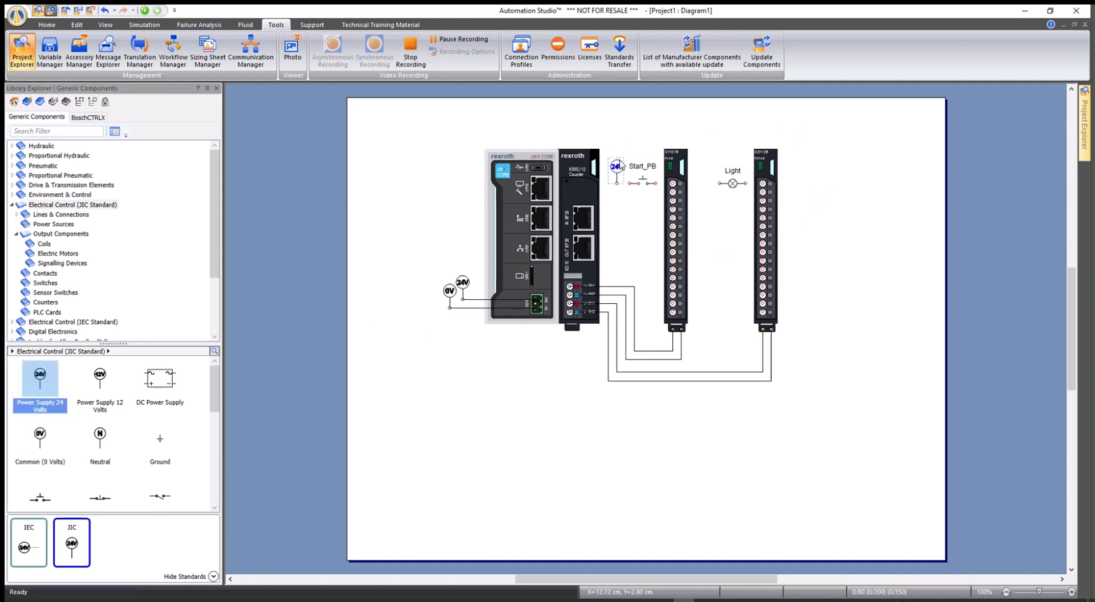
Step: Connect the 24 V supply to Start_PB and wire Start_PB to the input card's first terminal
left_click(616, 183)
left_click_drag(657, 183, 671, 184)
left_click(673, 183)
Step: Add a 24 V supply for the Light, wire it to the output card's first terminal, and confirm PLC linking
left_click_drag(40, 374, 707, 166)
left_click(763, 183)
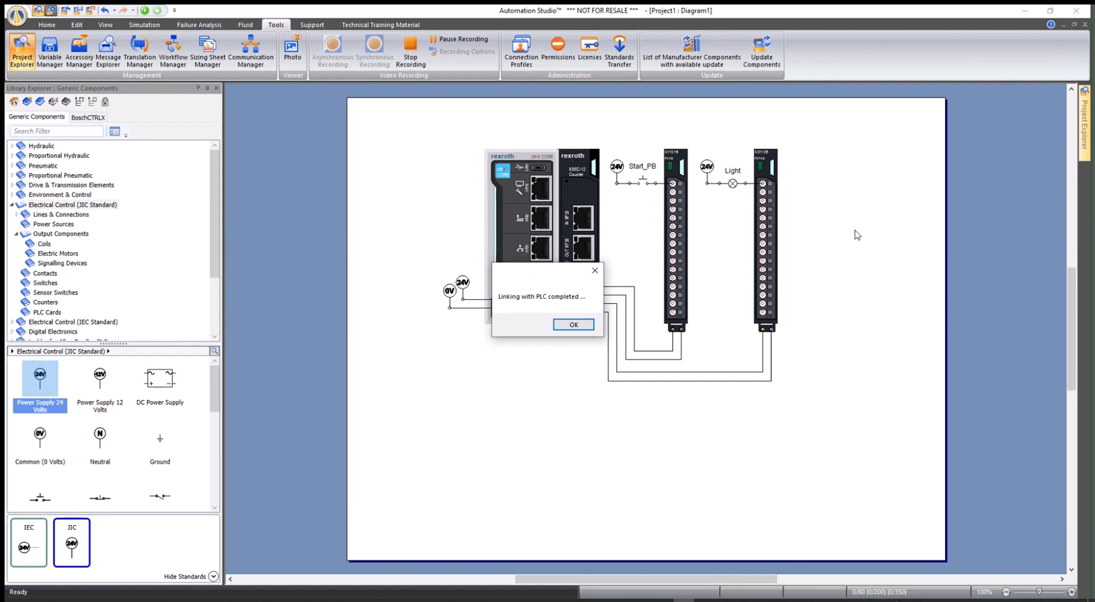
left_click(566, 326)
left_click(573, 325)
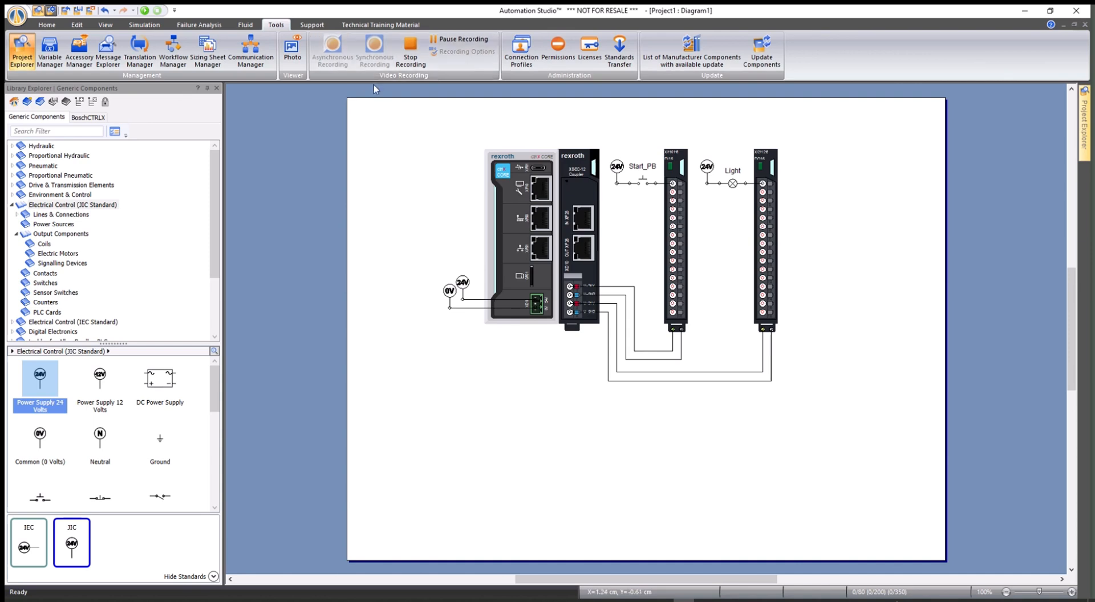
Step: In the Communication Manager's OPC Client UA groups, set Group_CTRLX's OPC Server to Server_#1 and review its linked items
left_click(255, 50)
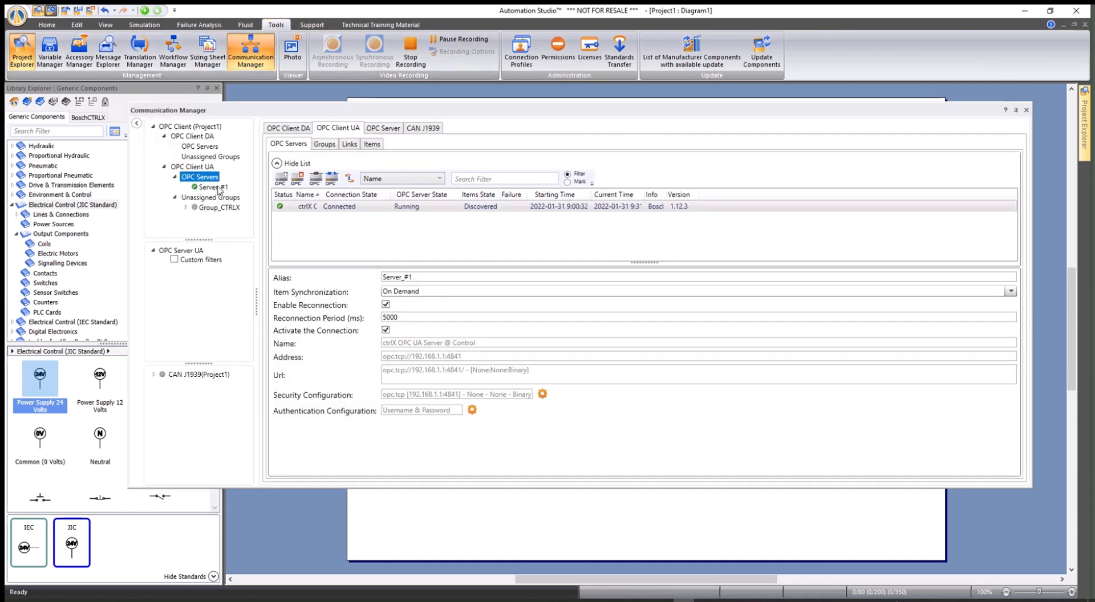
left_click(215, 187)
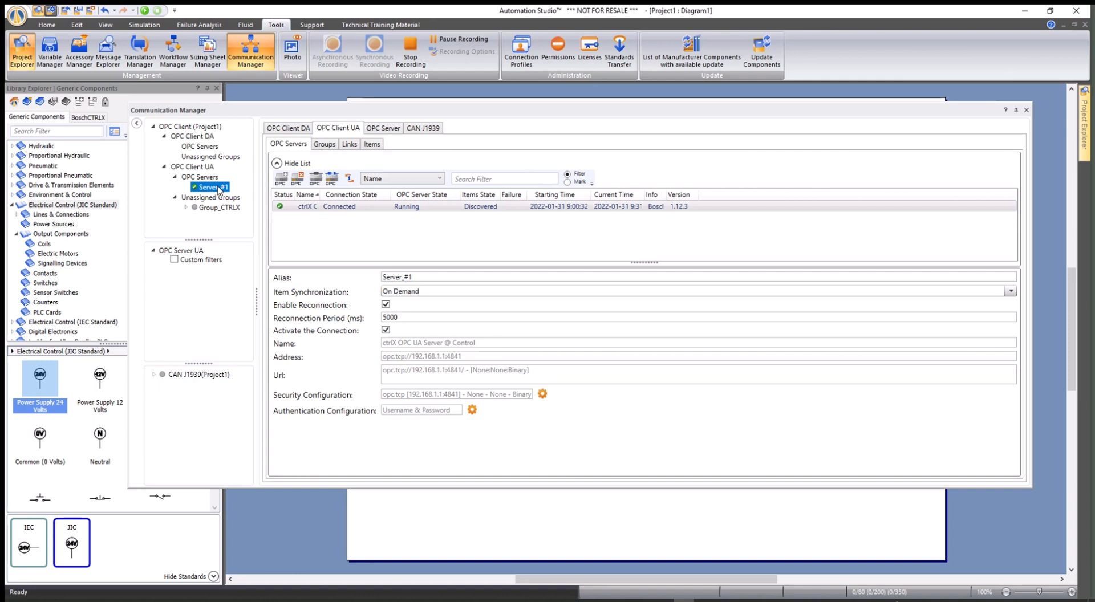
left_click(325, 145)
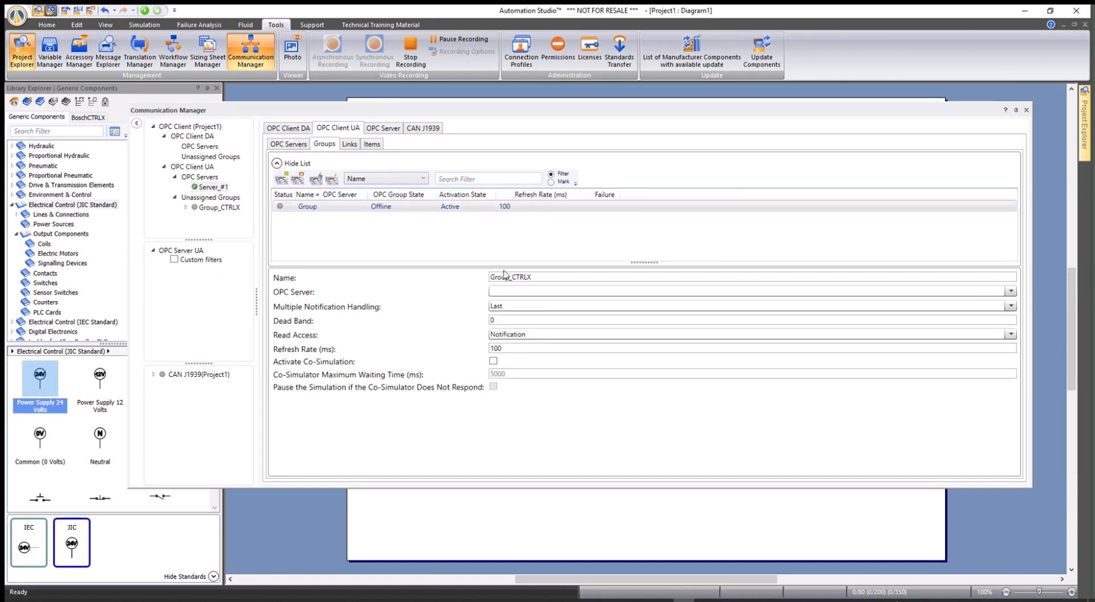
left_click(1013, 292)
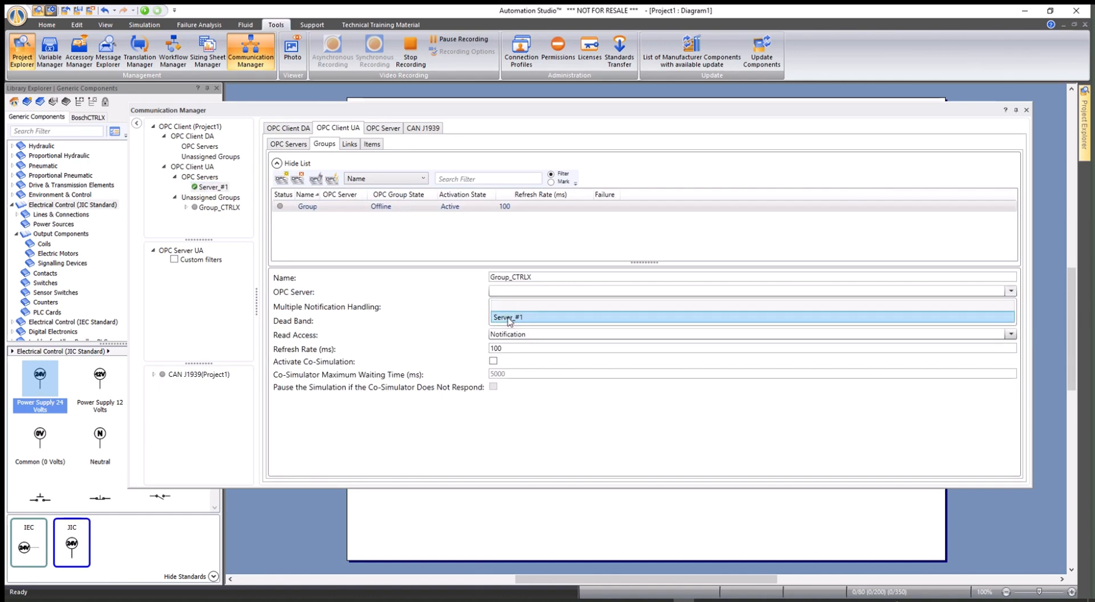
left_click(508, 317)
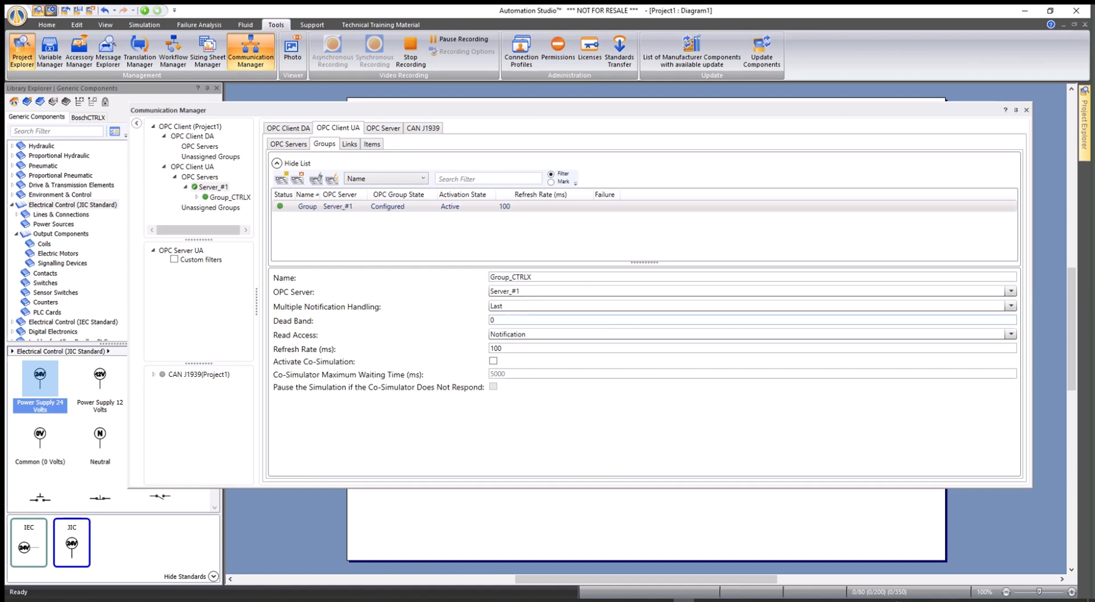
left_click(197, 198)
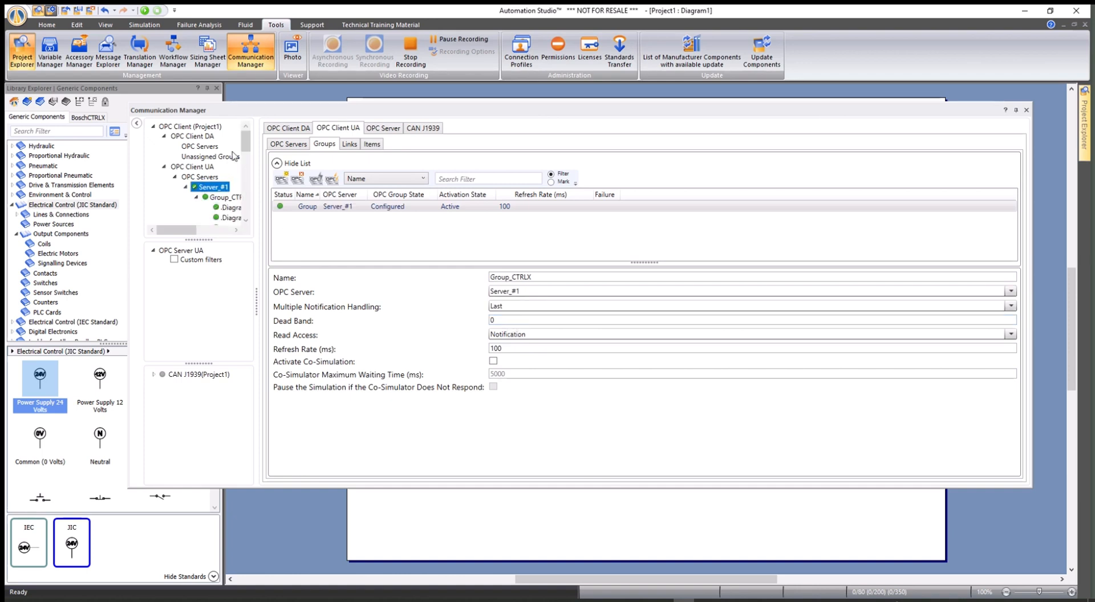
left_click_drag(245, 139, 245, 206)
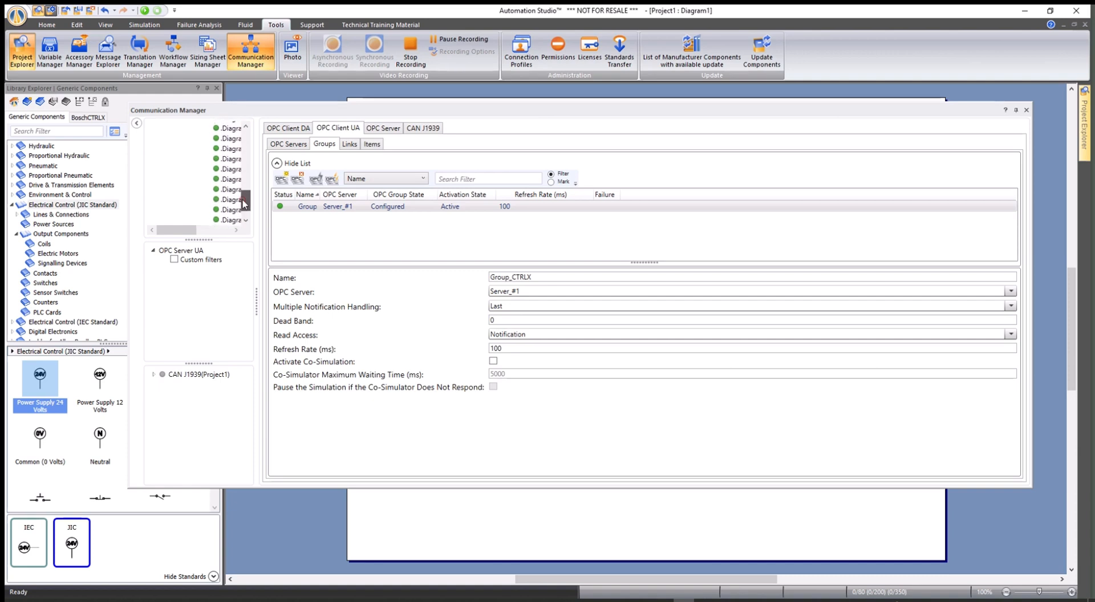
left_click_drag(184, 230, 247, 206)
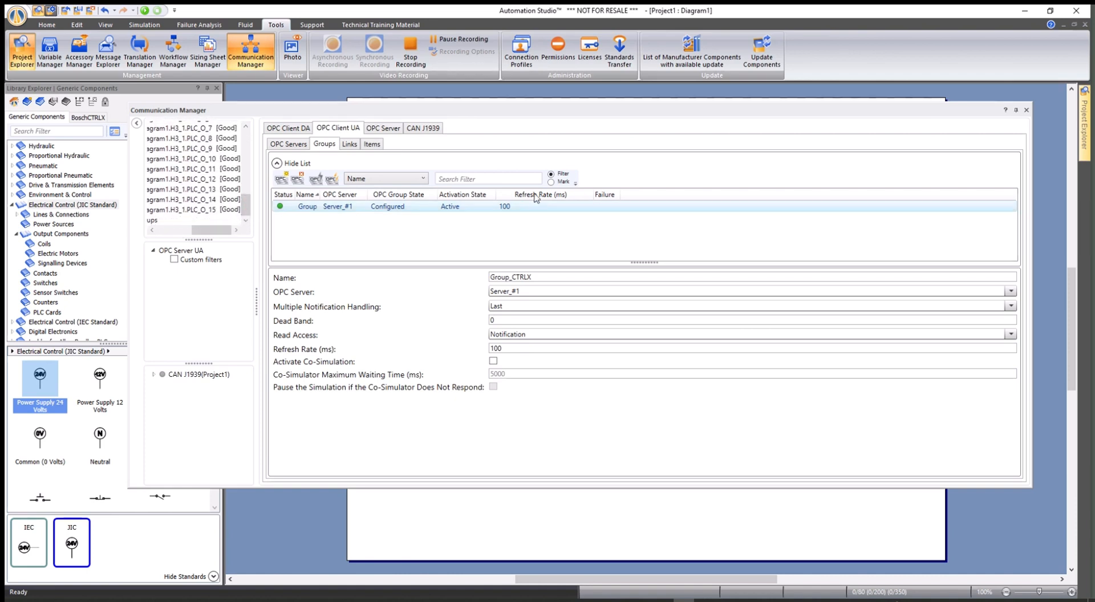
left_click(1027, 110)
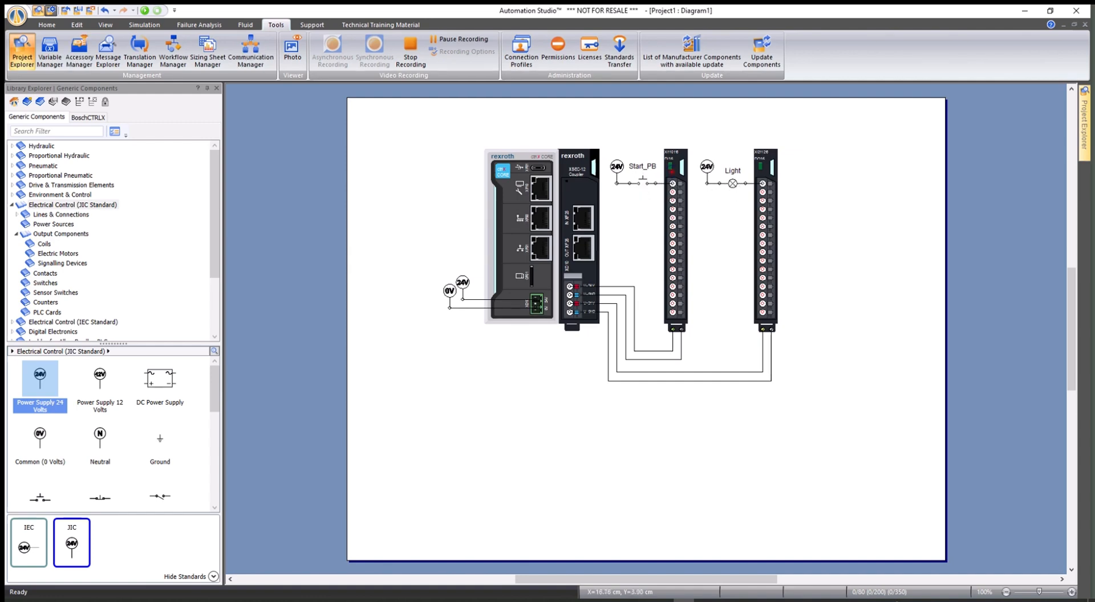
Step: Arrange the diagram beside ctrlX PLC Engineering, start the simulation and press Start_PB to turn on the Light
left_click_drag(562, 13, 1, 182)
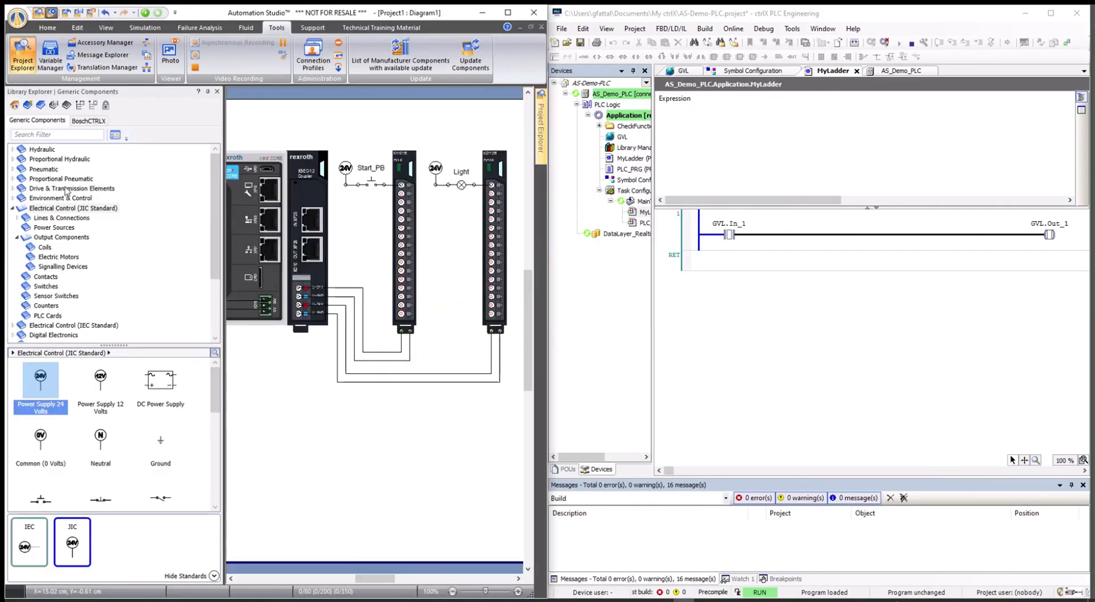
left_click(208, 91)
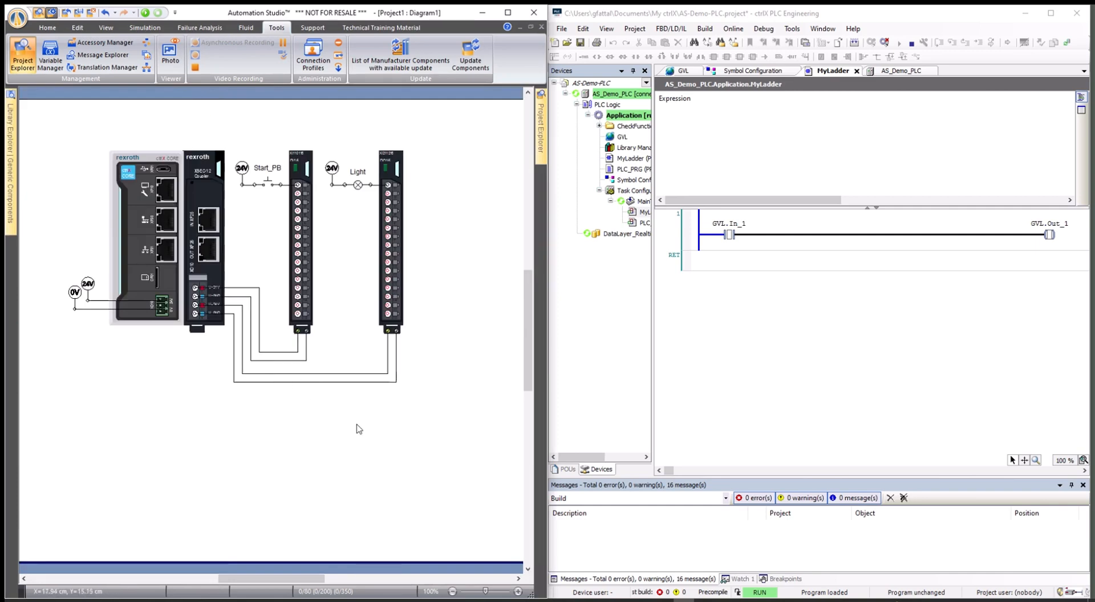
scroll(356, 425, "up", 2)
scroll(330, 414, "up", 6)
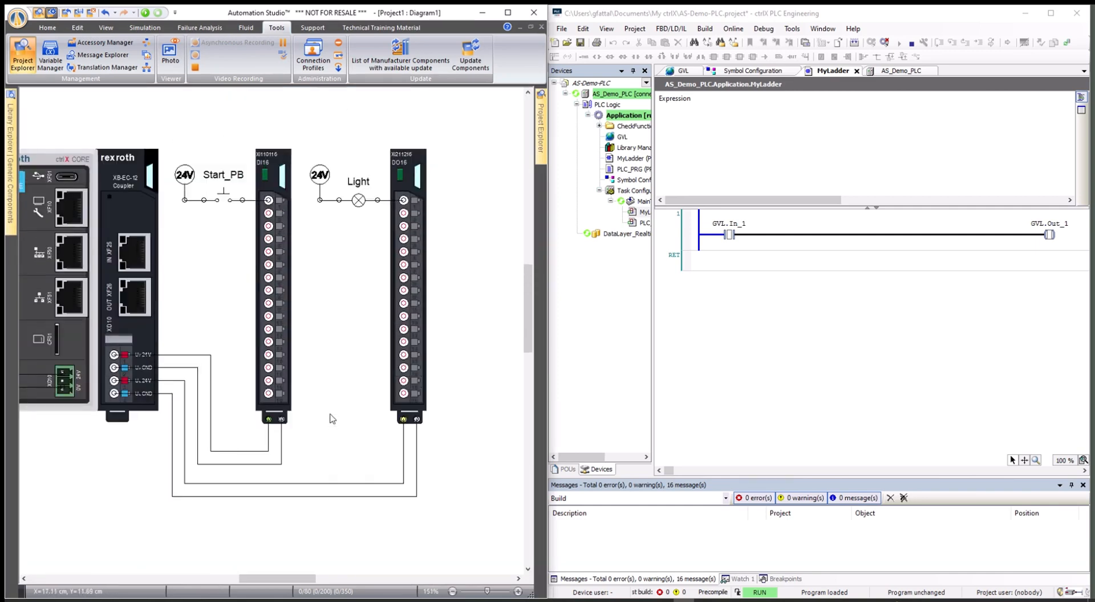
scroll(333, 419, "down", 1)
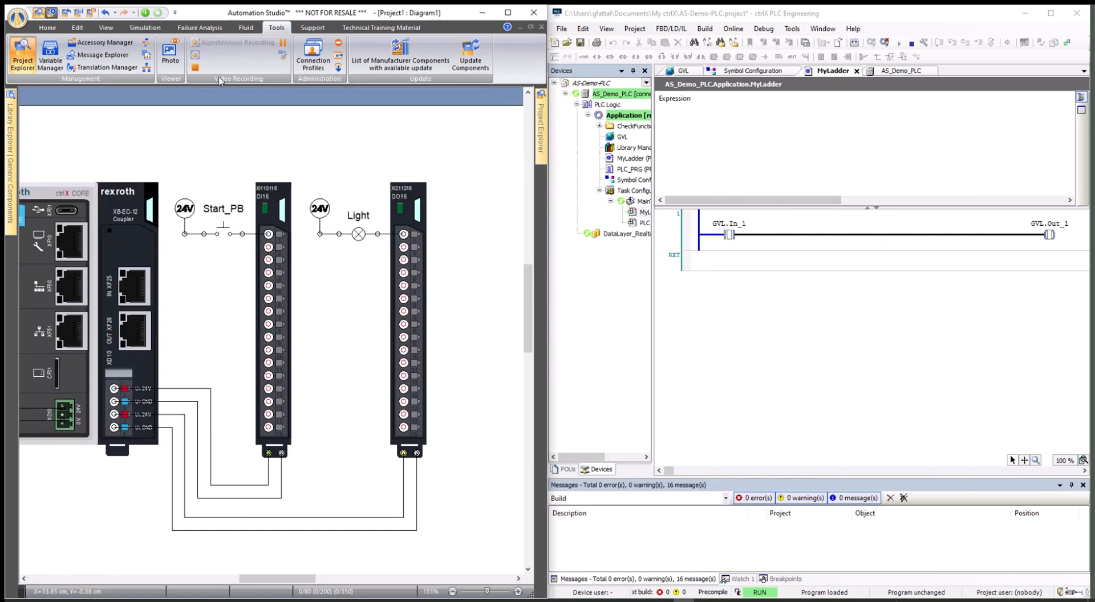
left_click(146, 13)
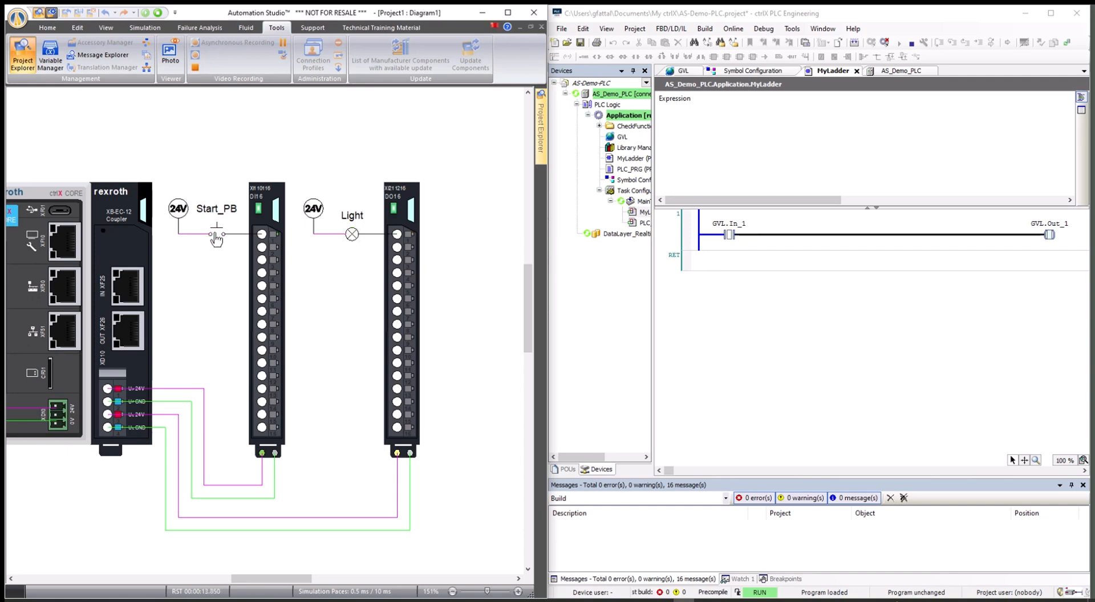
left_click(217, 232)
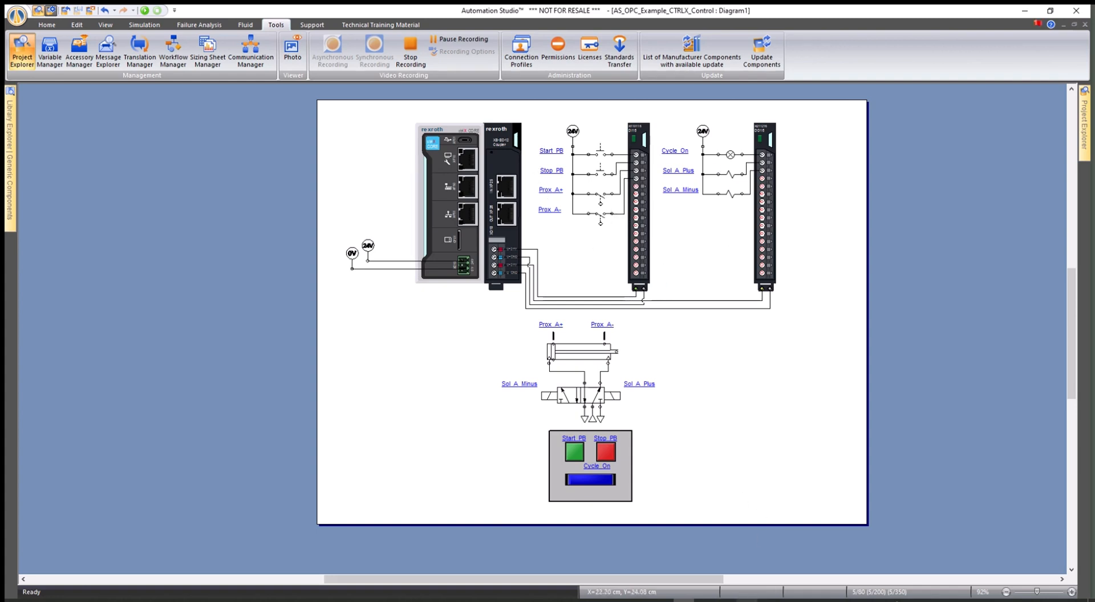
Step: Snap Automation Studio left beside ctrlX PLC Engineering and start simulating the pneumatic example
left_click(710, 601)
left_click(684, 601)
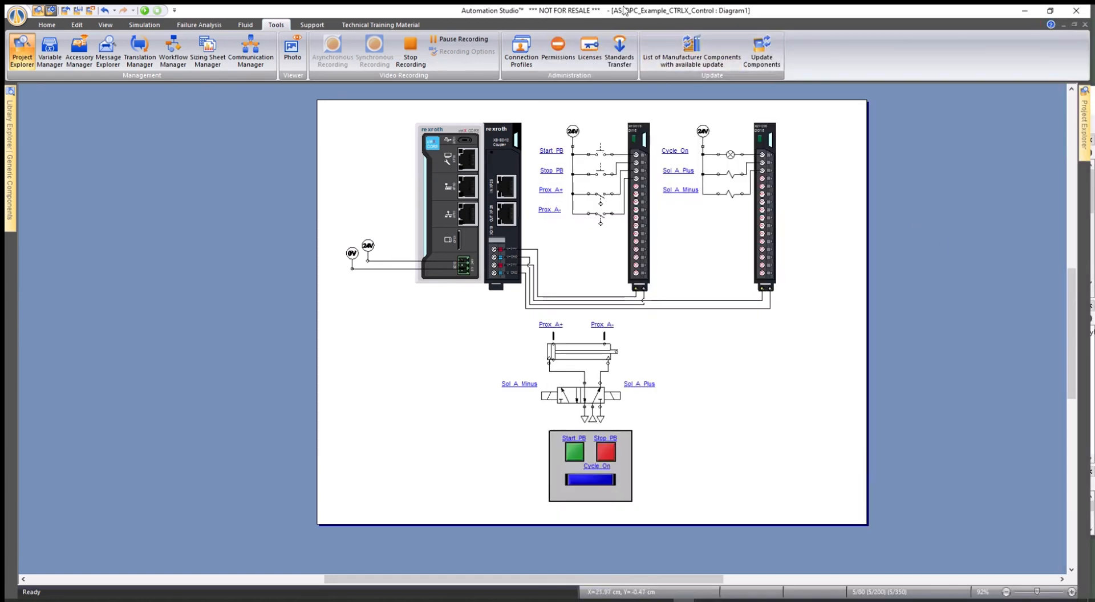
left_click_drag(624, 10, 1, 183)
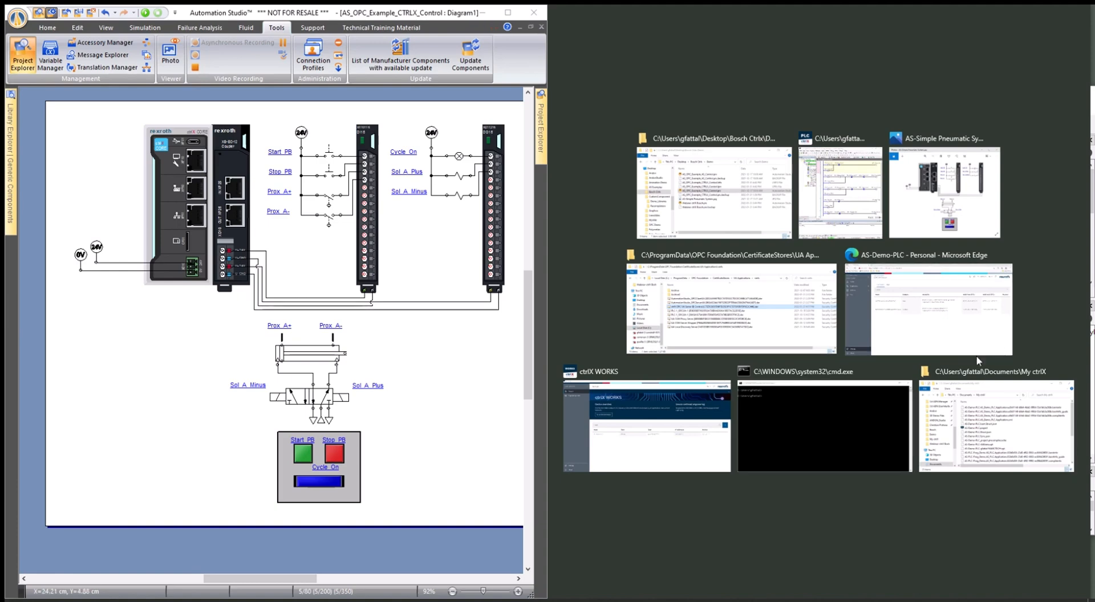
left_click(840, 212)
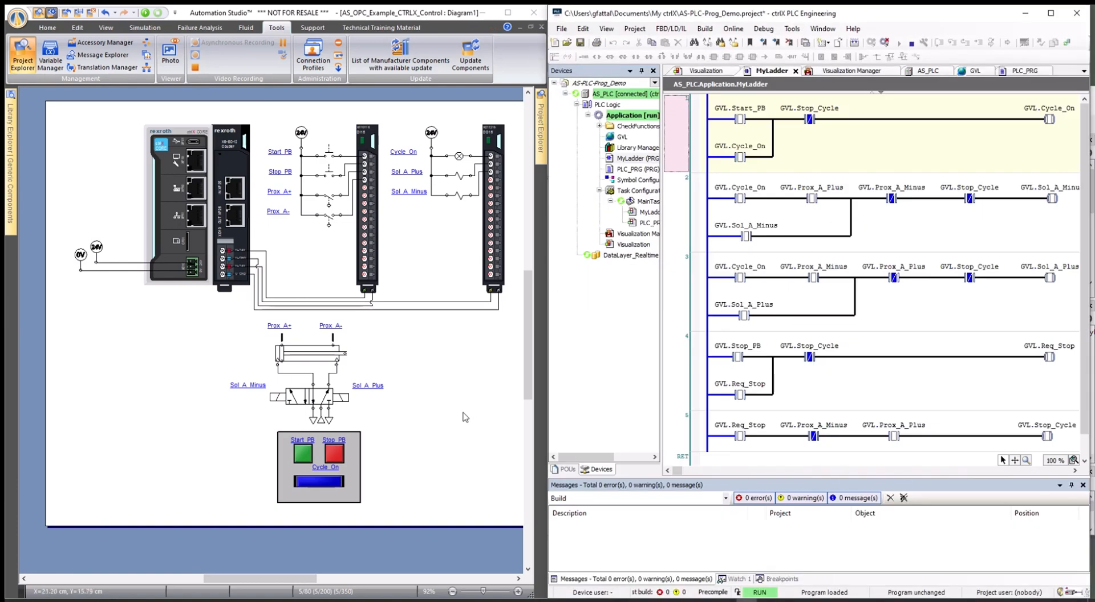
left_click(146, 13)
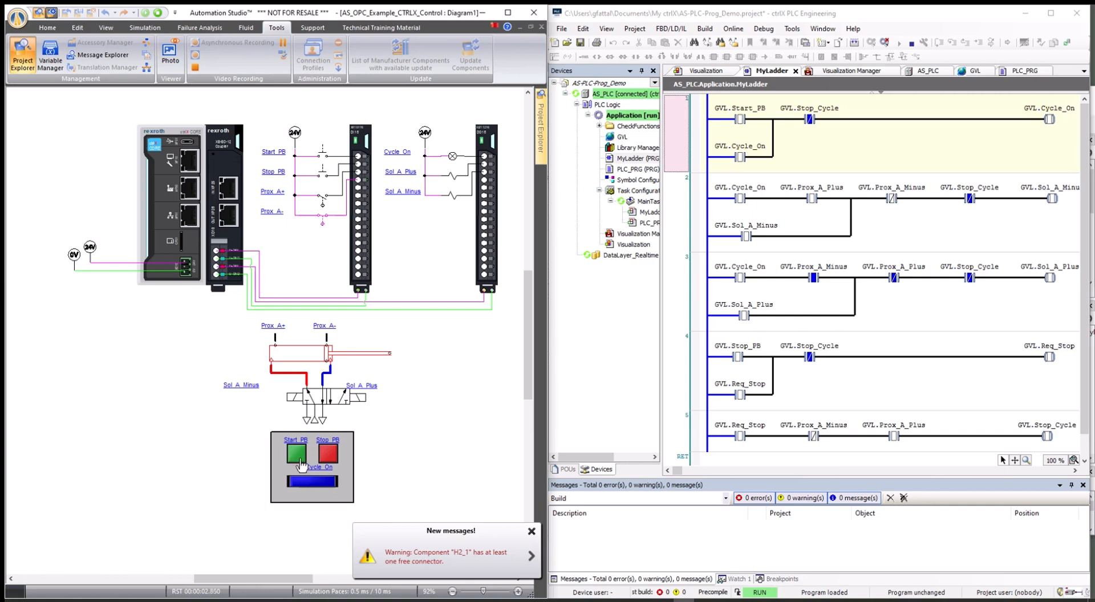
Step: Cycle the cylinder by pressing Start PB, then Stop PB, then Start PB again
left_click(296, 457)
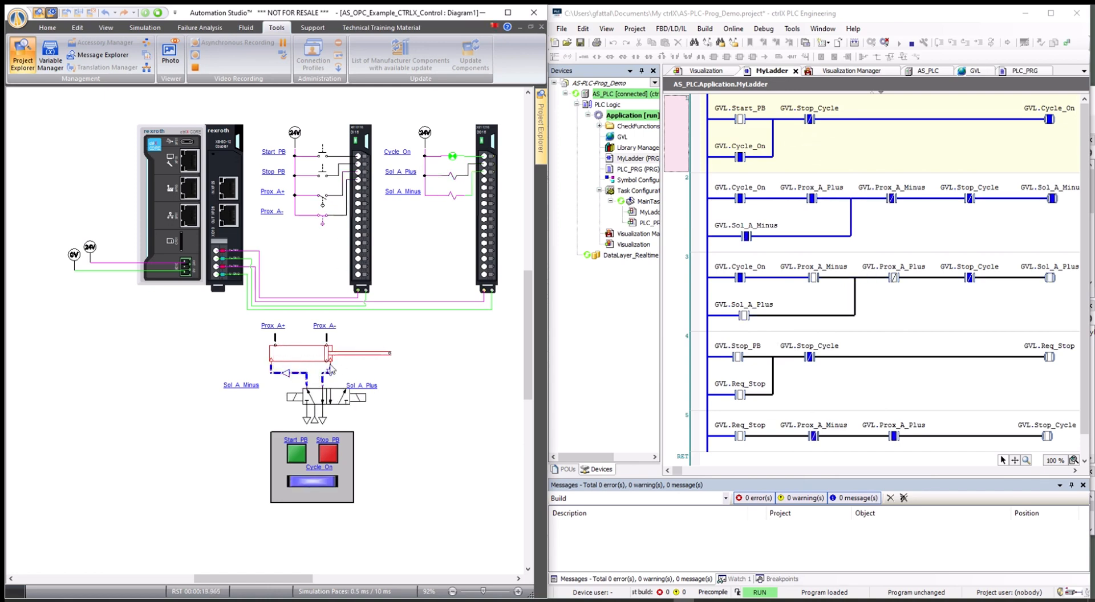
left_click(330, 458)
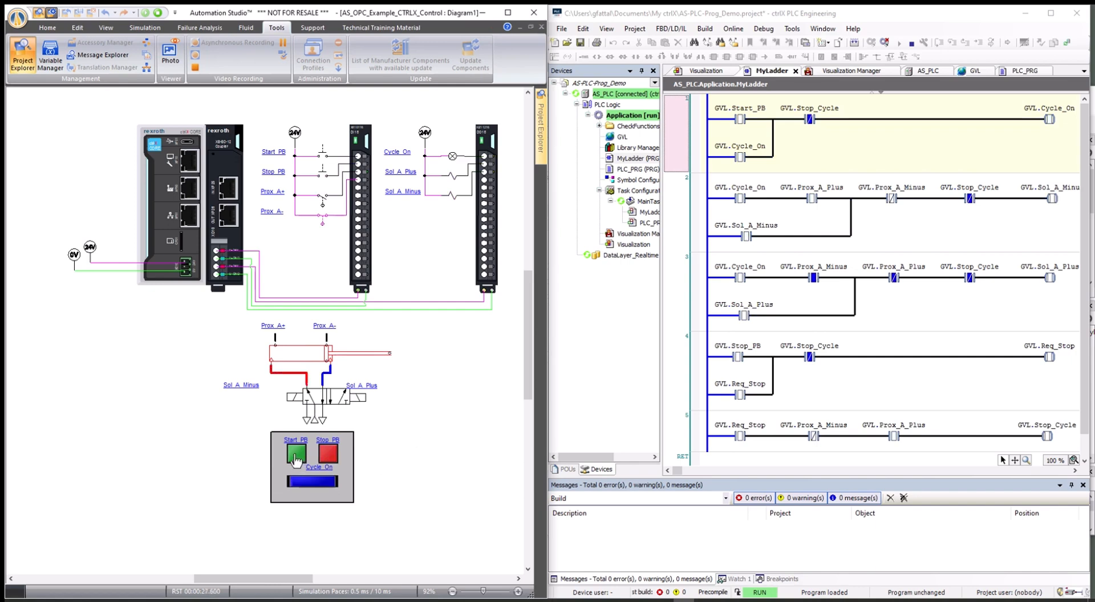
left_click(296, 457)
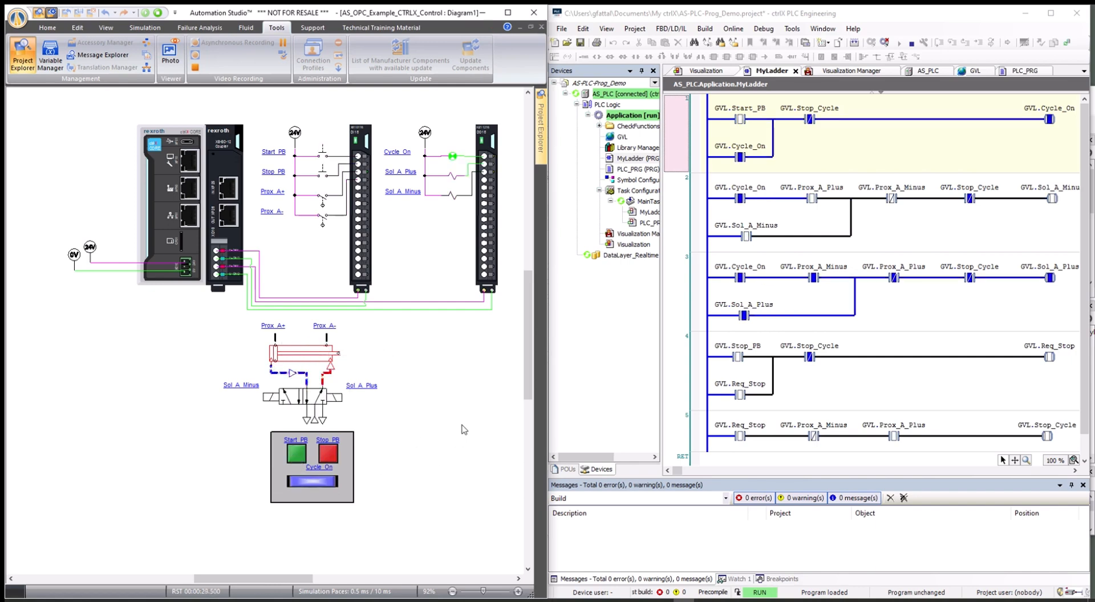